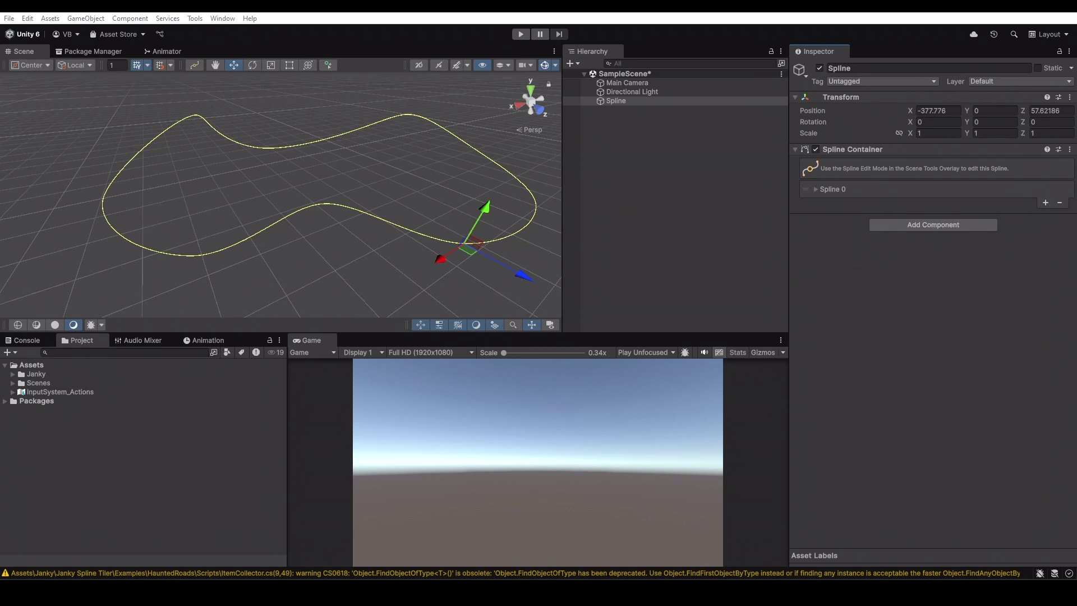
Attach the JankySplineTiler script from the Core folder to the Spline object and assign Spline as its spline container
left_click_drag(694, 332, 693, 399)
middle_click_drag(473, 321, 304, 274)
left_click(13, 441)
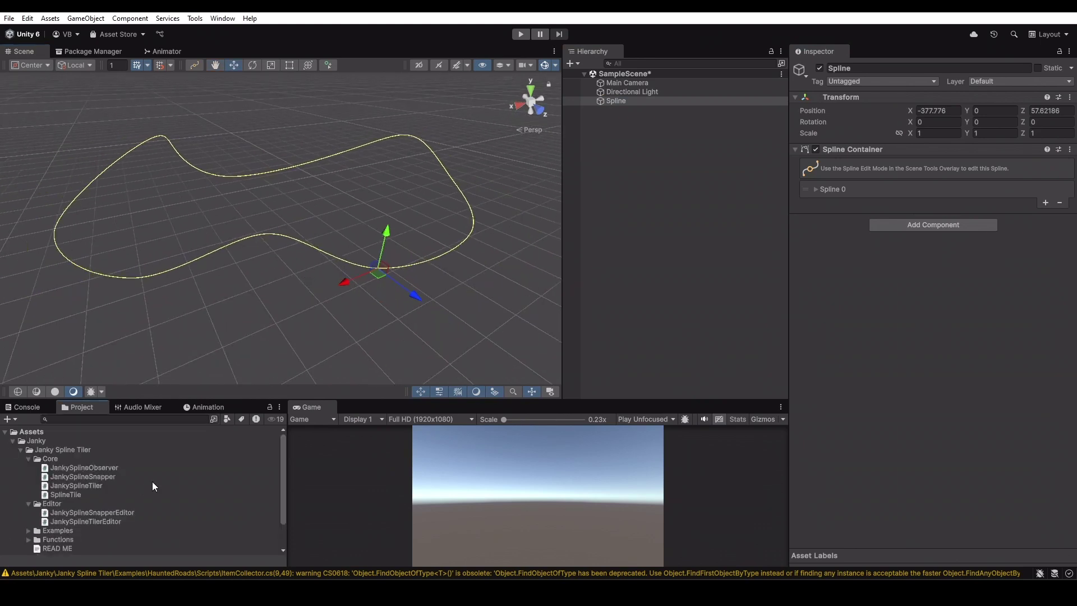
scroll(153, 476, "down", 3)
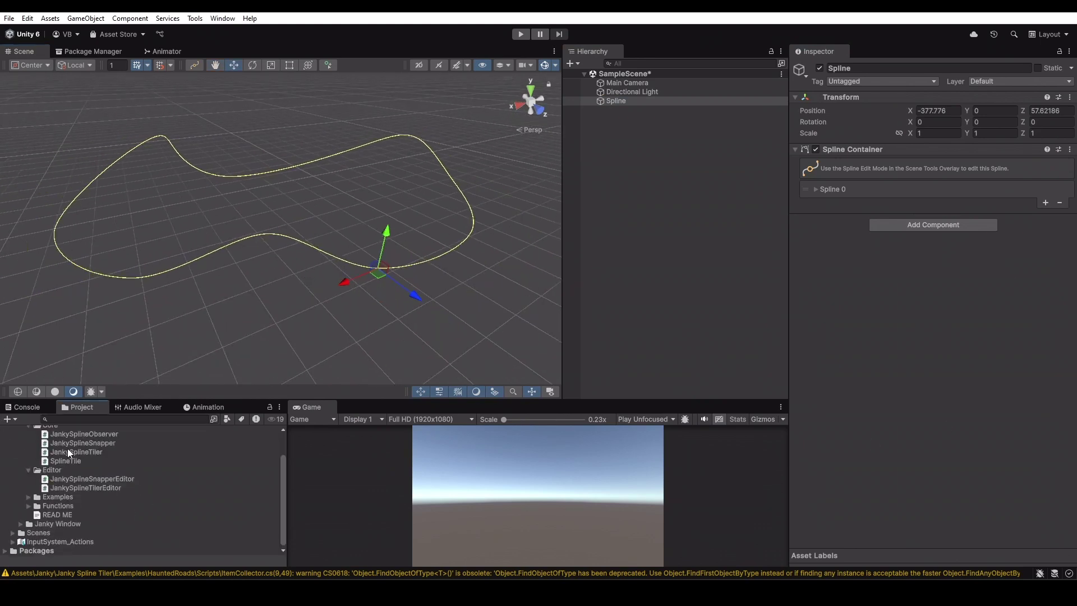
left_click_drag(76, 452, 966, 341)
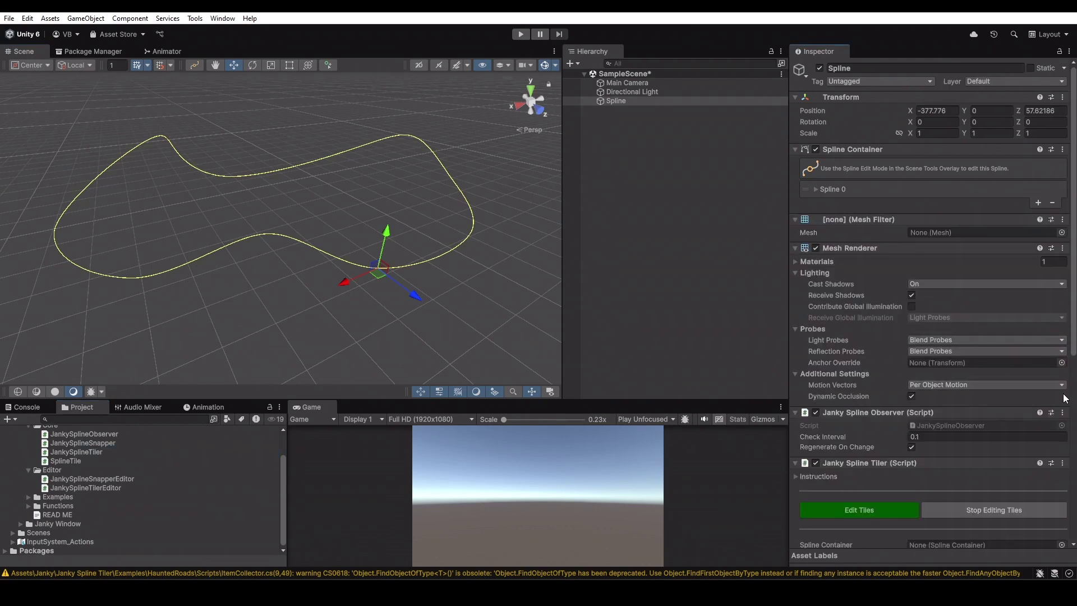
scroll(1009, 353, "down", 5)
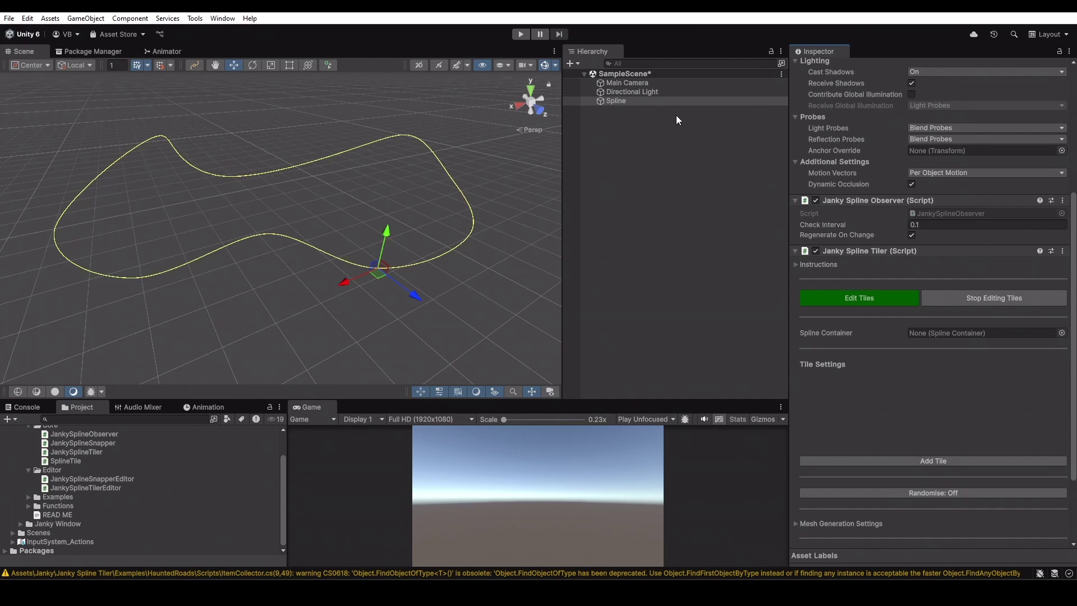
left_click_drag(629, 102, 957, 332)
Add a first tile to the spline tiler and assign it the JST_HauntedRoad_Tile_A prefab
scroll(1031, 359, "down", 2)
left_click(917, 401)
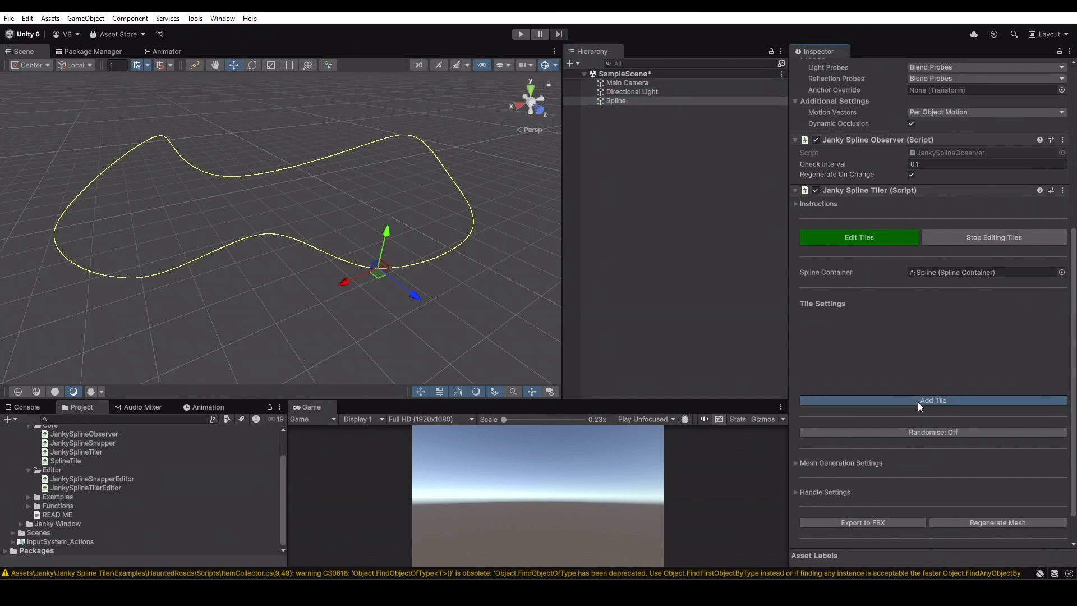
left_click(802, 319)
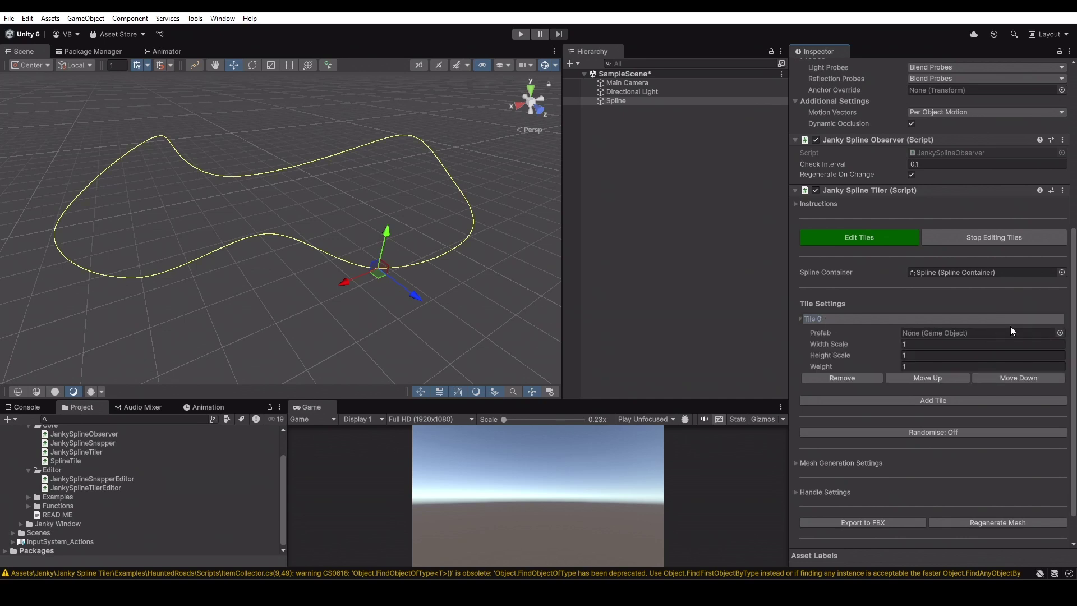
left_click(1058, 332)
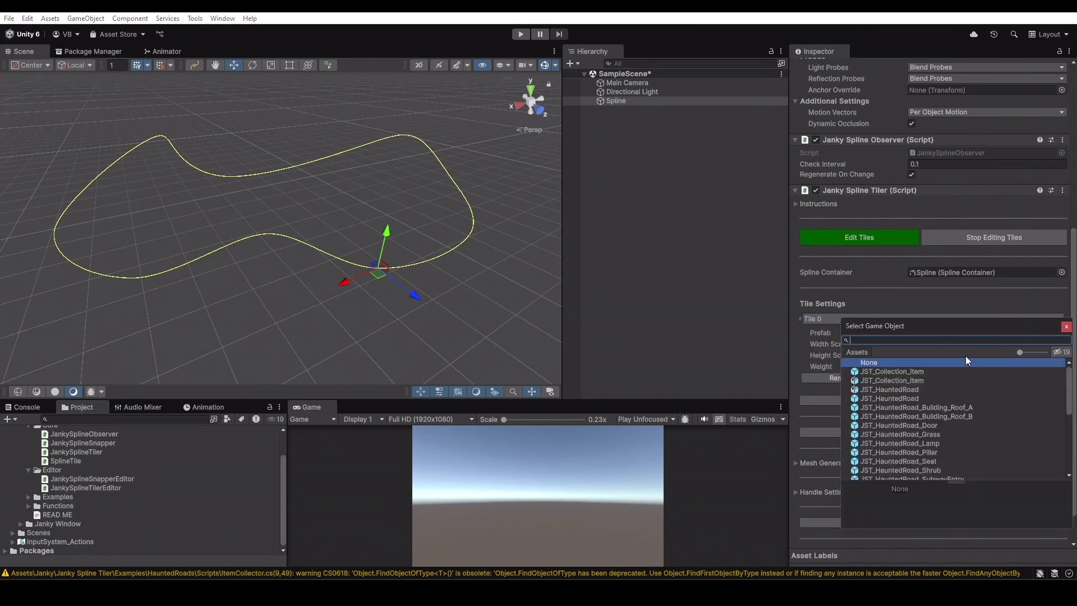
type("til")
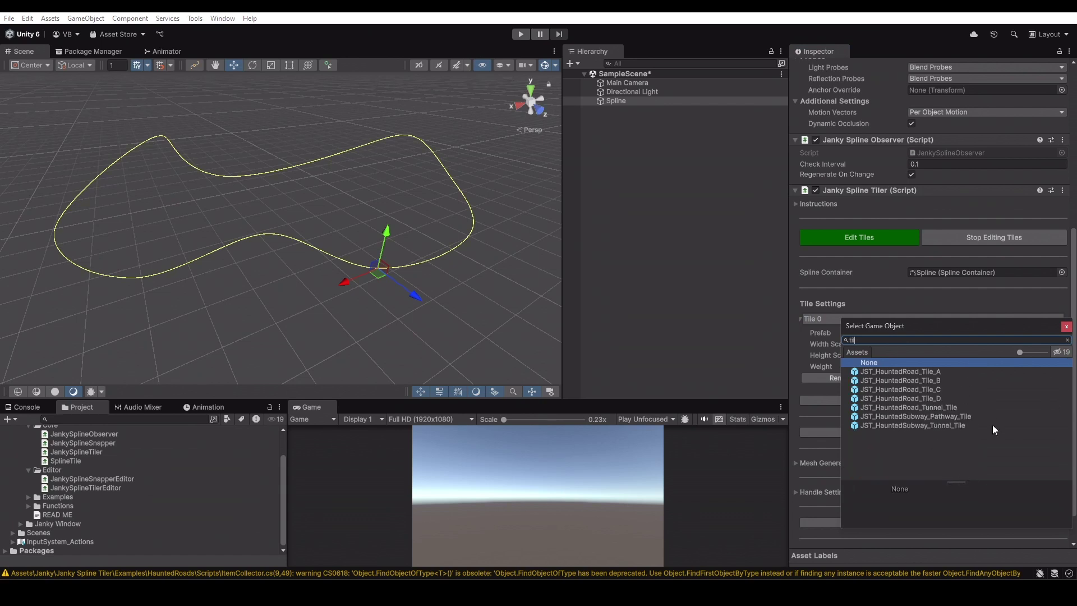
double_click(927, 373)
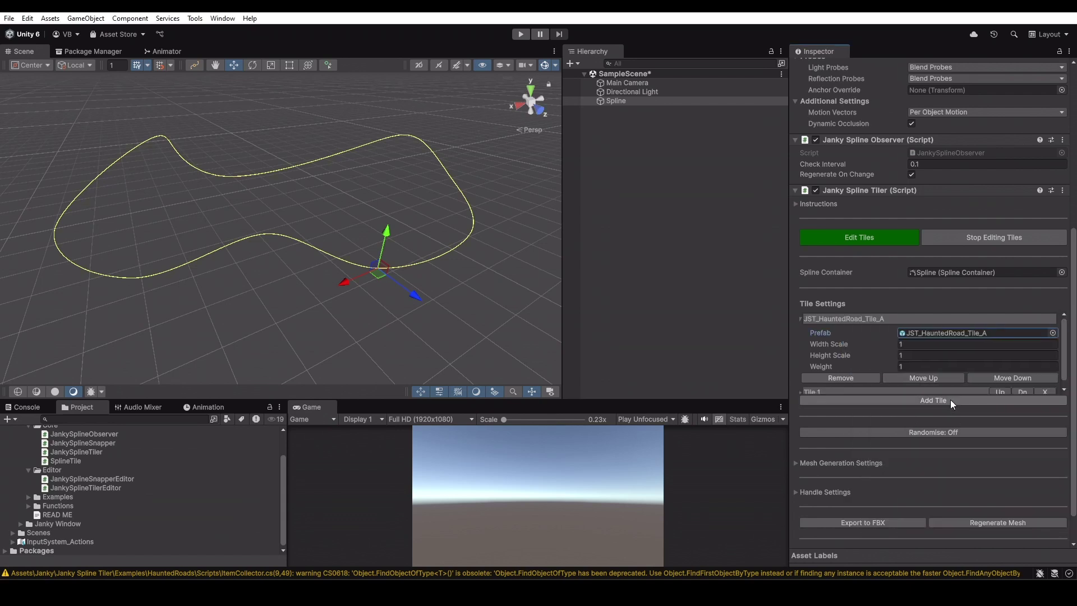
Add a second tile to the spline tiler using the JST_HauntedRoad_Tile_C prefab
left_click(950, 399)
scroll(853, 385, "down", 2)
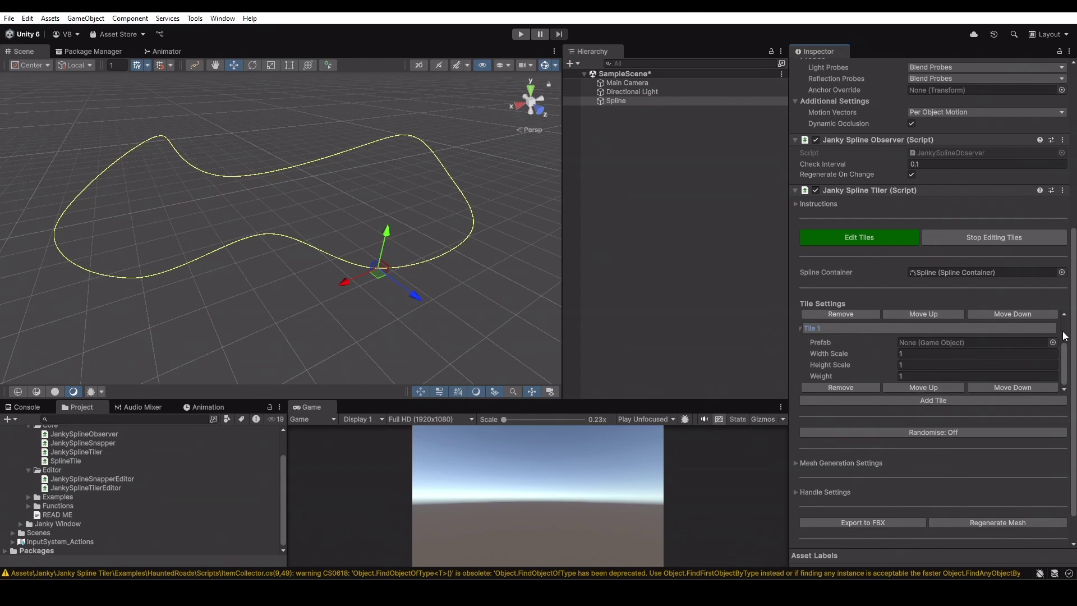
left_click(1052, 342)
type("til")
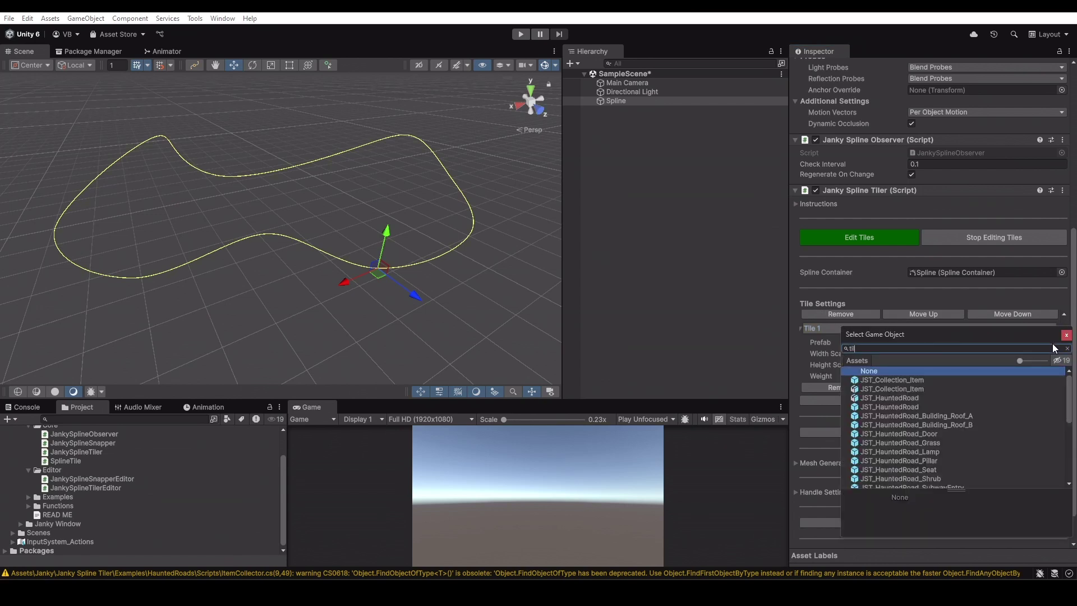
type("e")
double_click(934, 397)
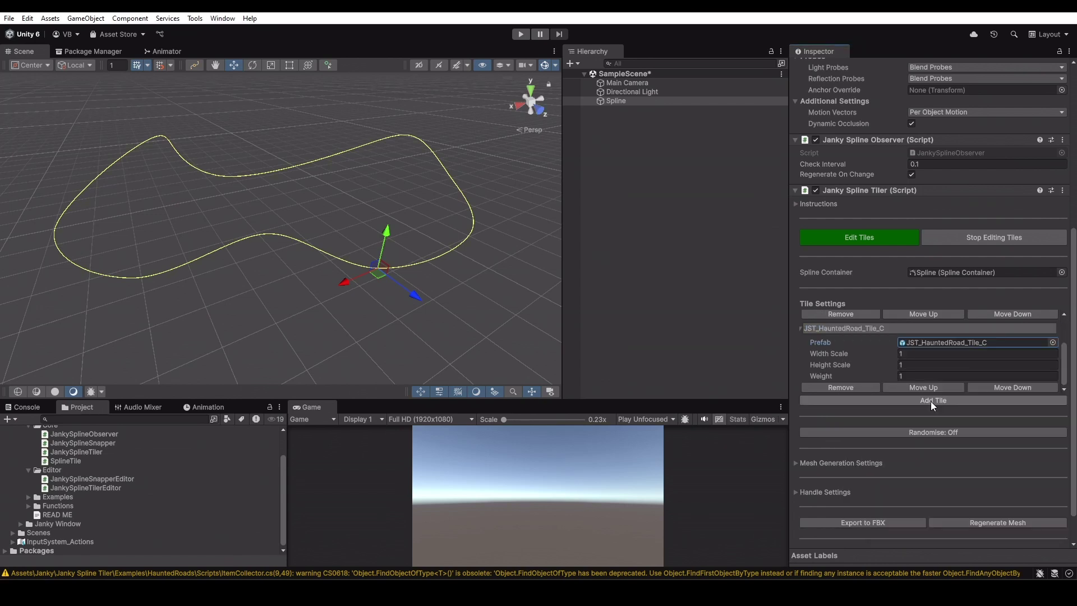
Add a third tile to the spline tiler using the JST_HauntedRoad_Tile_D prefab
left_click(945, 398)
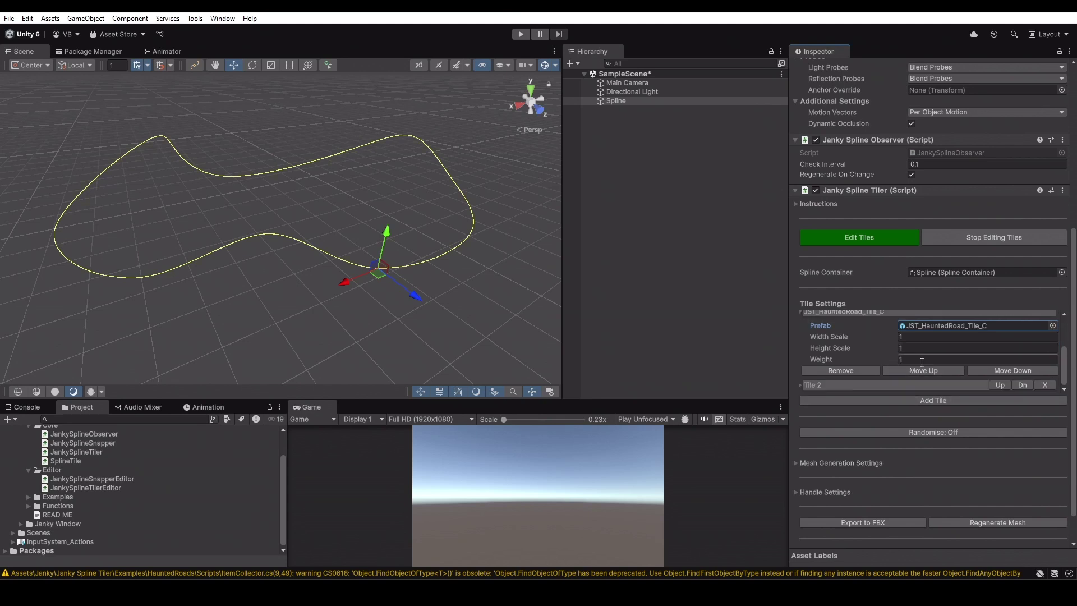
left_click(849, 384)
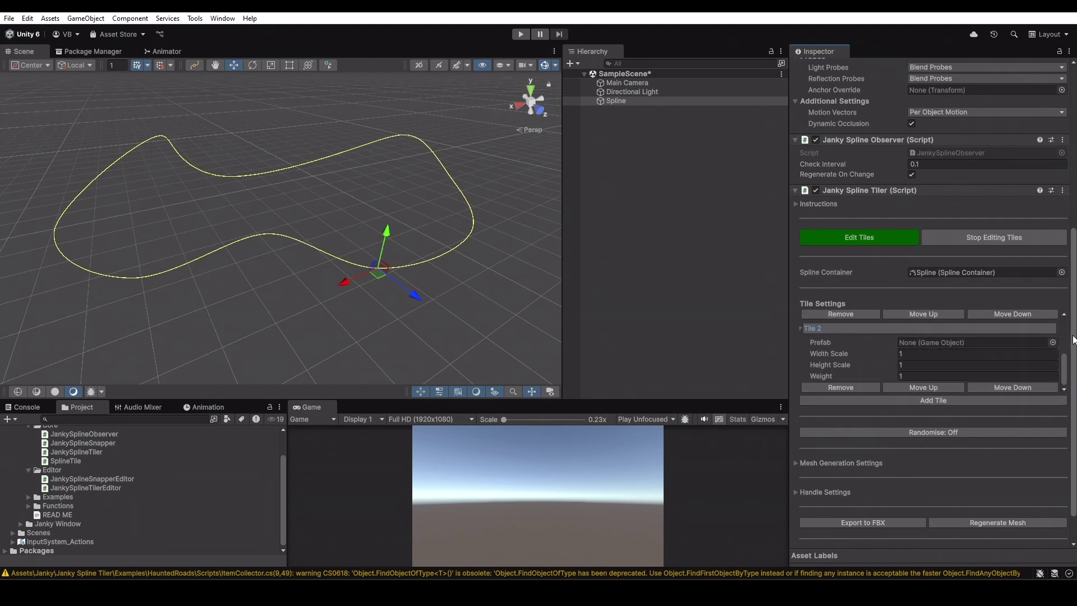
left_click(1052, 342)
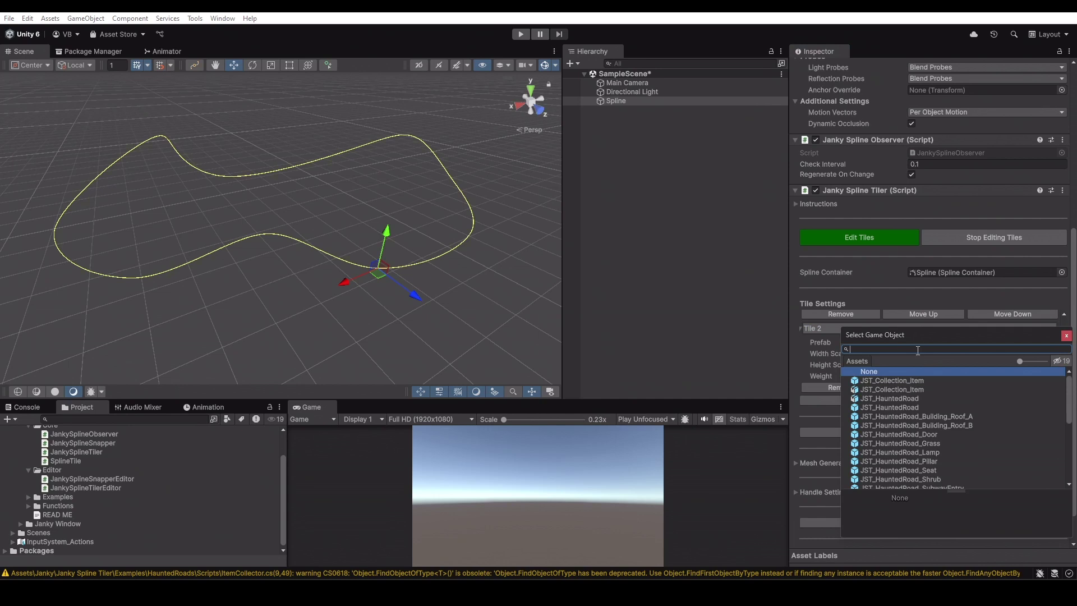
type("tile")
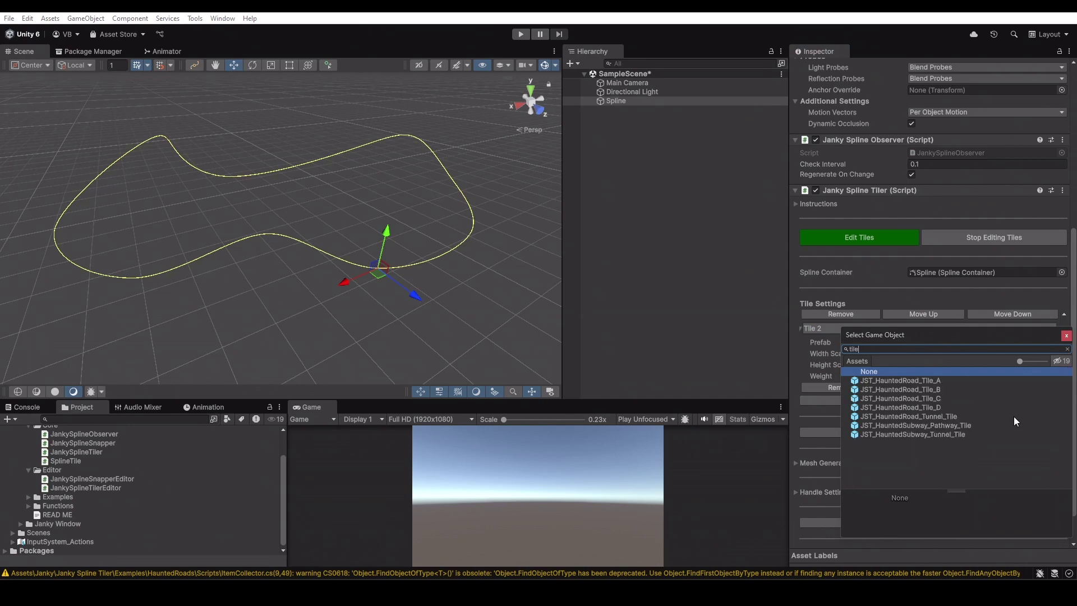
double_click(937, 407)
Regenerate the mesh to lay the road tiles along the spline, viewing the whole loop from above
scroll(1000, 405, "down", 1)
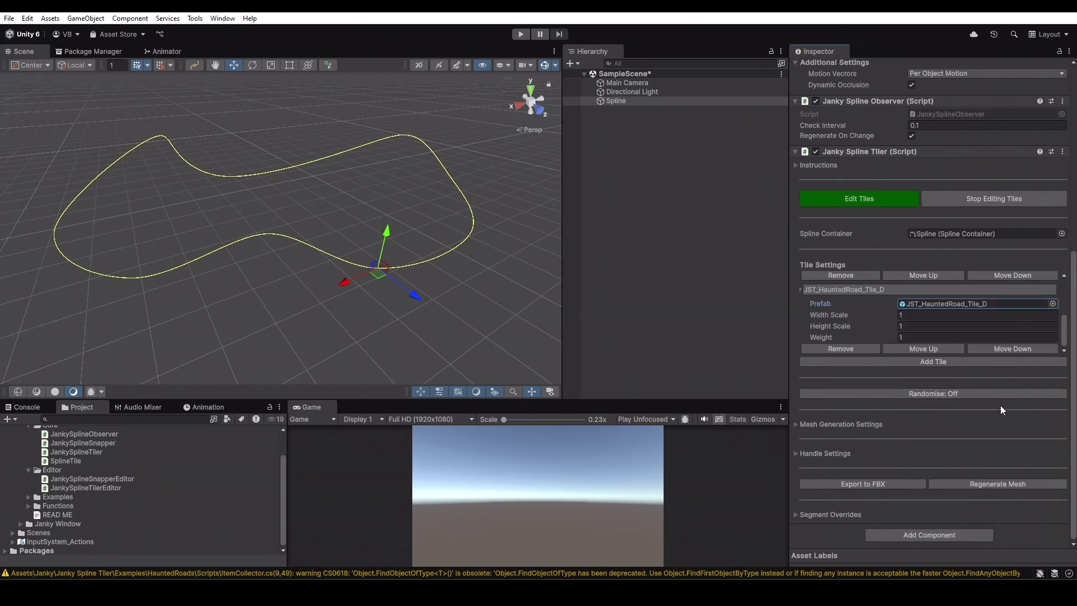
left_click(988, 483)
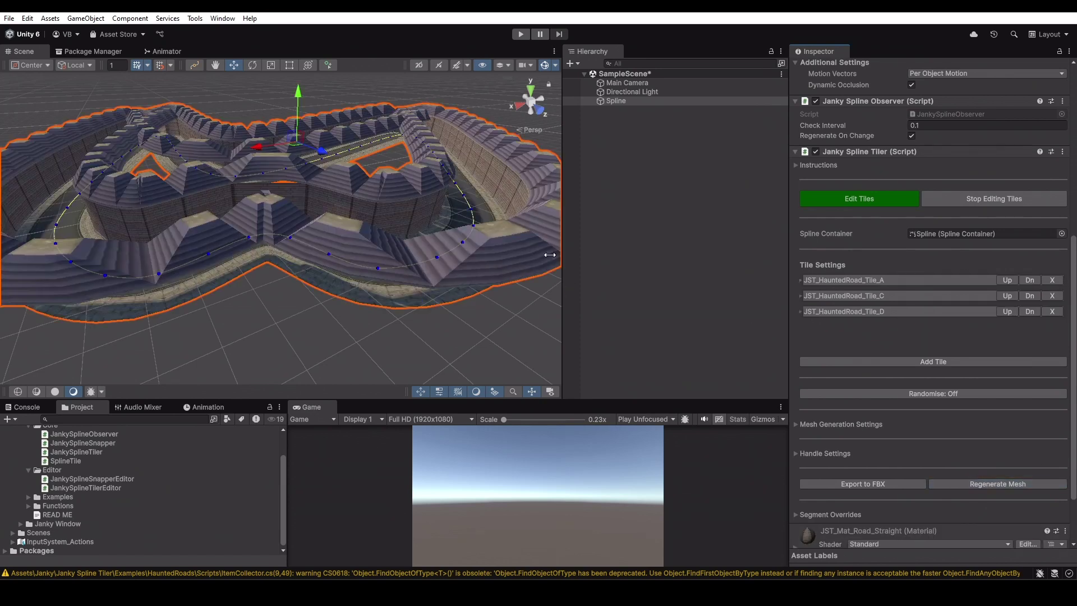
scroll(450, 186, "down", 3)
left_click_drag(450, 176, 385, 302, "alt")
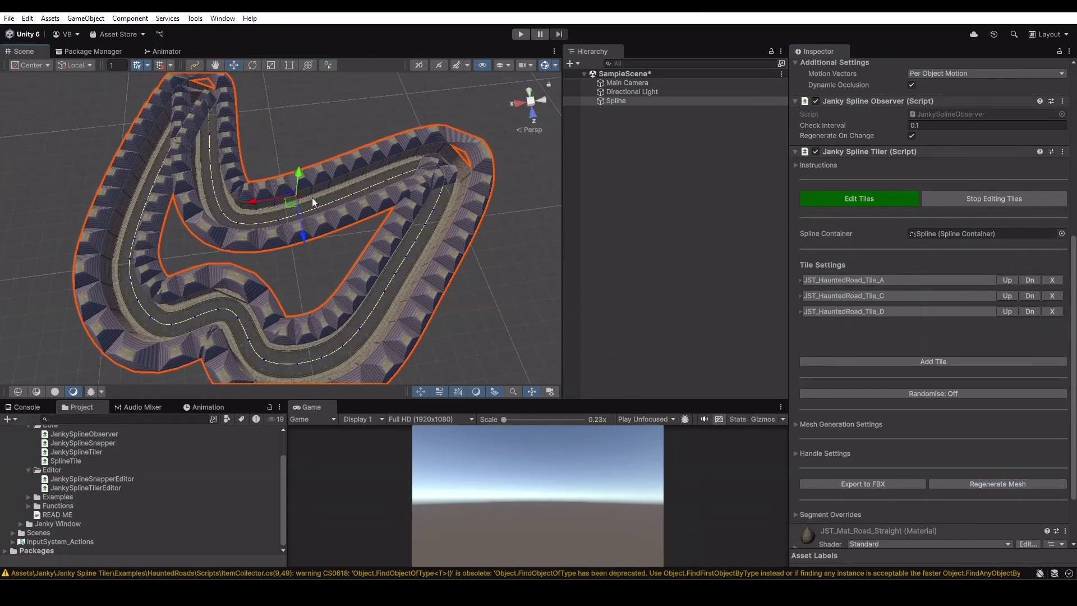
Edit the spline, moving the knots at its tight inward bends outward to widen the loop and separate overlapping road sections
middle_click_drag(306, 193, 373, 260)
left_click(197, 64)
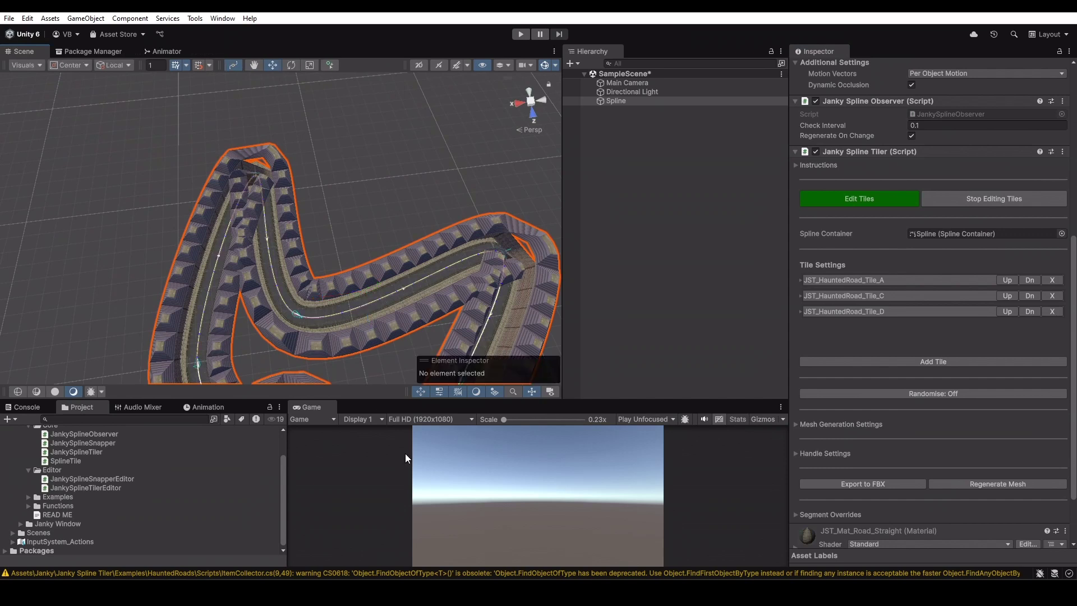
left_click_drag(293, 312, 434, 141)
middle_click_drag(390, 297, 394, 160)
left_click_drag(308, 204, 267, 287)
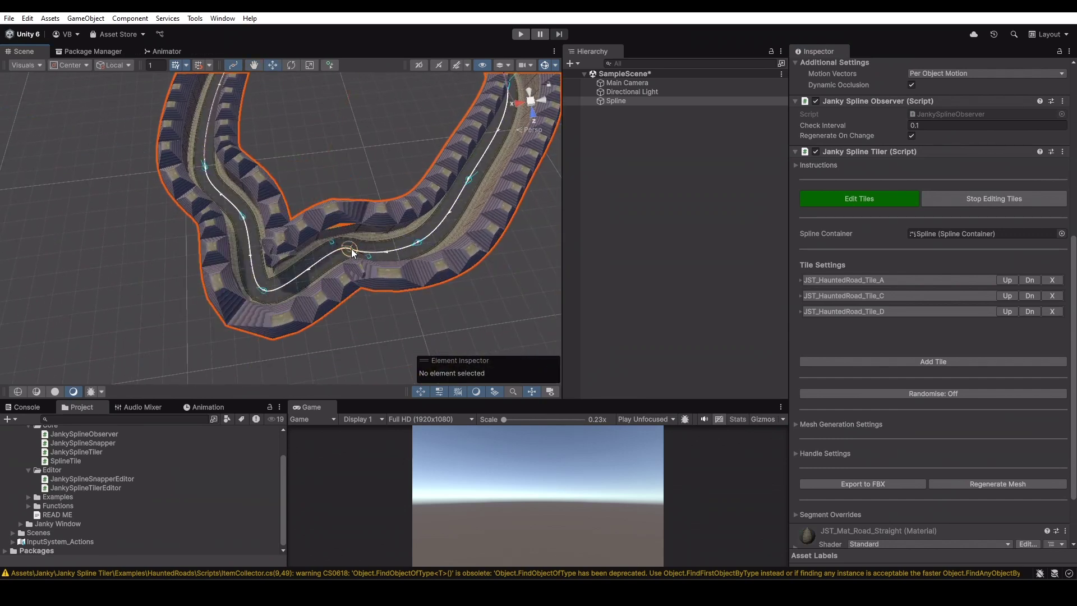
left_click_drag(351, 248, 375, 302)
left_click_drag(418, 244, 495, 253)
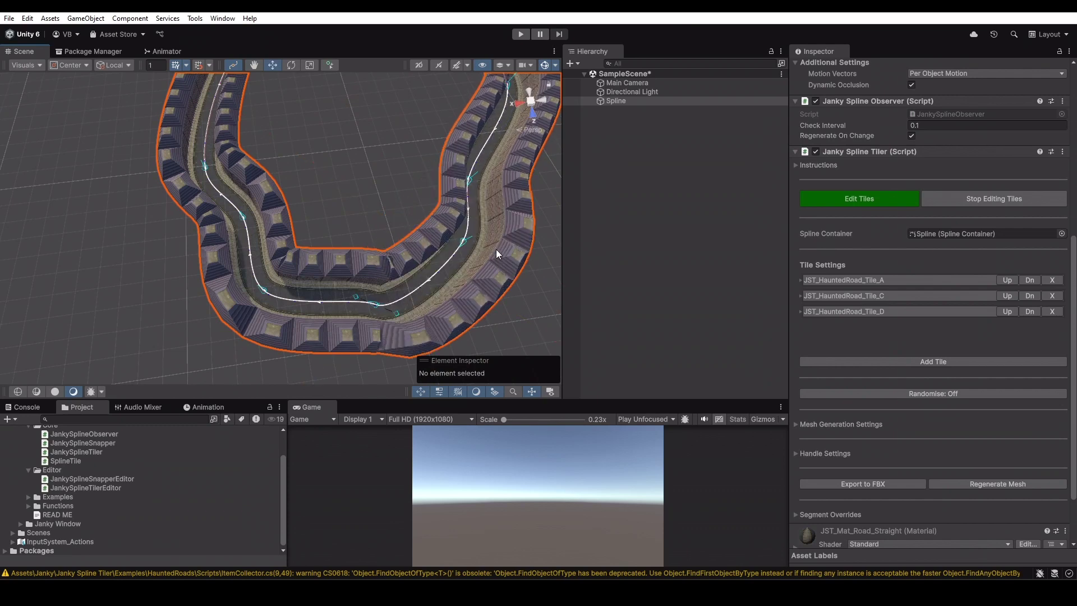
left_click_drag(396, 312, 388, 337)
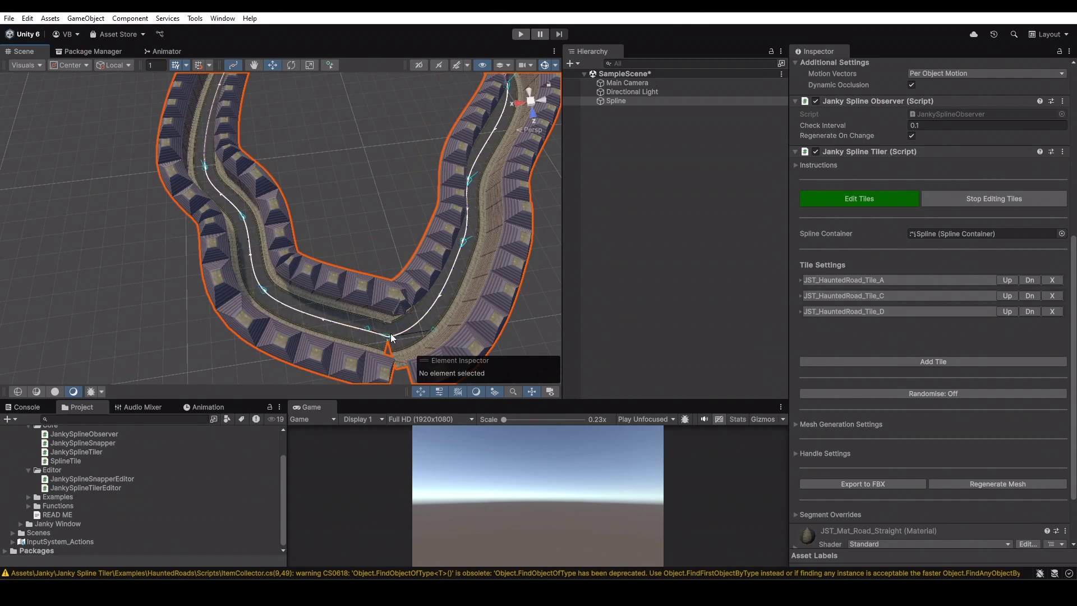
Set the outer bend's Knot 0 to Continuous Bezier and adjust its tangent to smooth the sharp corner
left_click(388, 337)
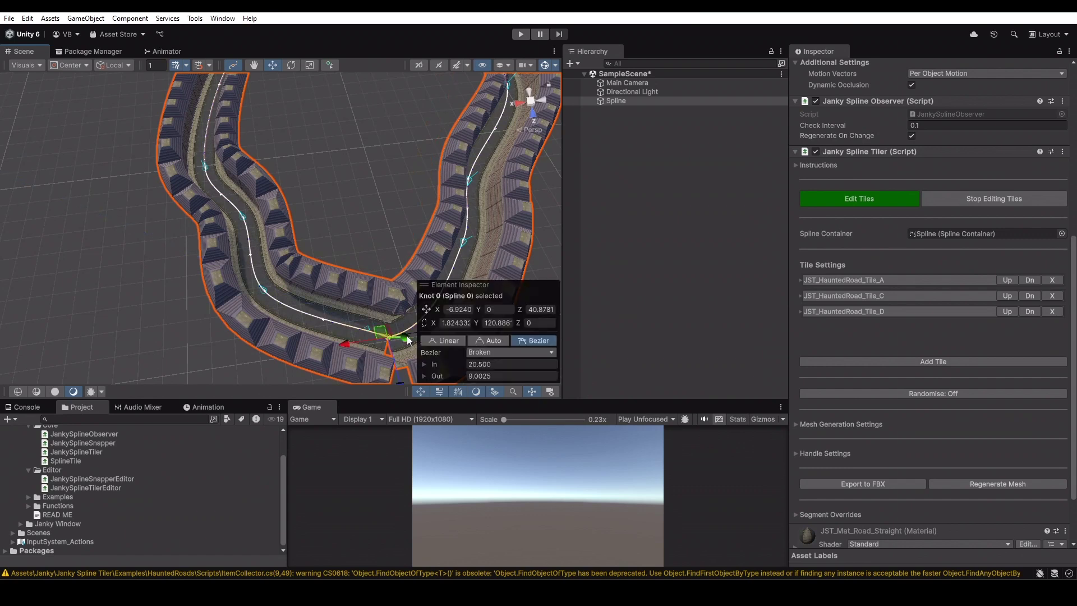
left_click(513, 352)
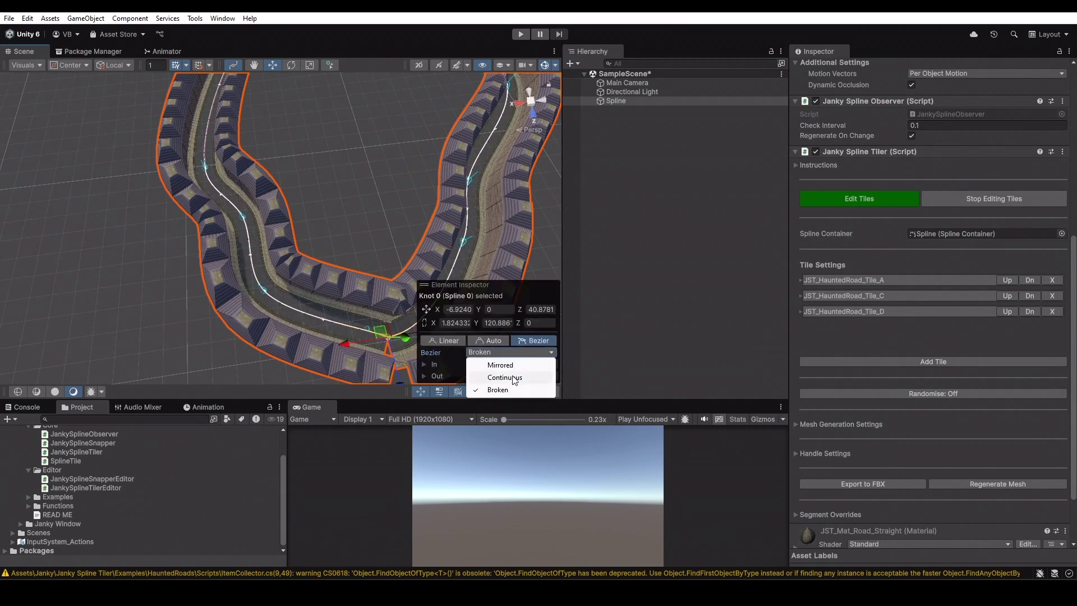
left_click(513, 377)
middle_click_drag(427, 262, 367, 242)
left_click_drag(338, 298, 352, 268)
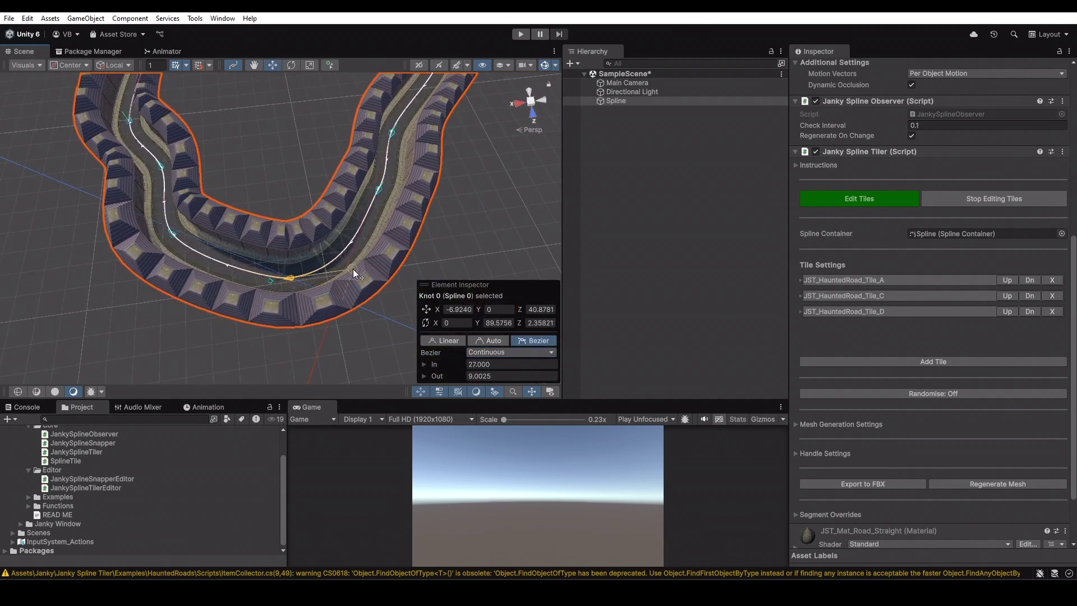
Turn on randomised placement for the tiles along the spline
middle_click_drag(183, 213, 241, 257)
left_click_drag(275, 231, 161, 226, "alt")
scroll(398, 198, "up", 3)
left_click_drag(421, 198, 190, 215, "alt")
scroll(459, 206, "down", 3)
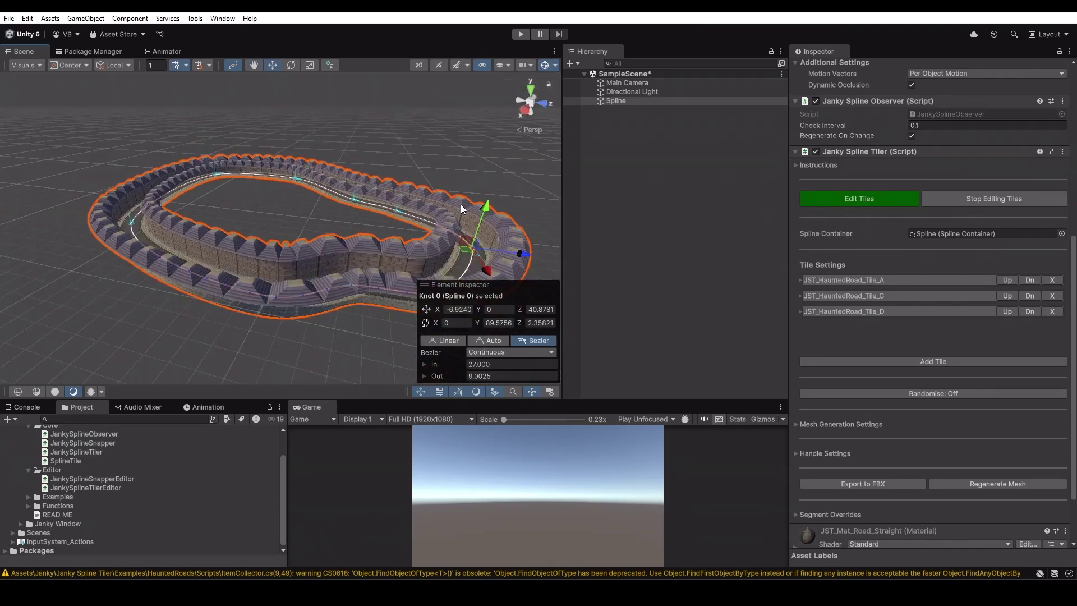
left_click_drag(460, 204, 335, 197, "alt")
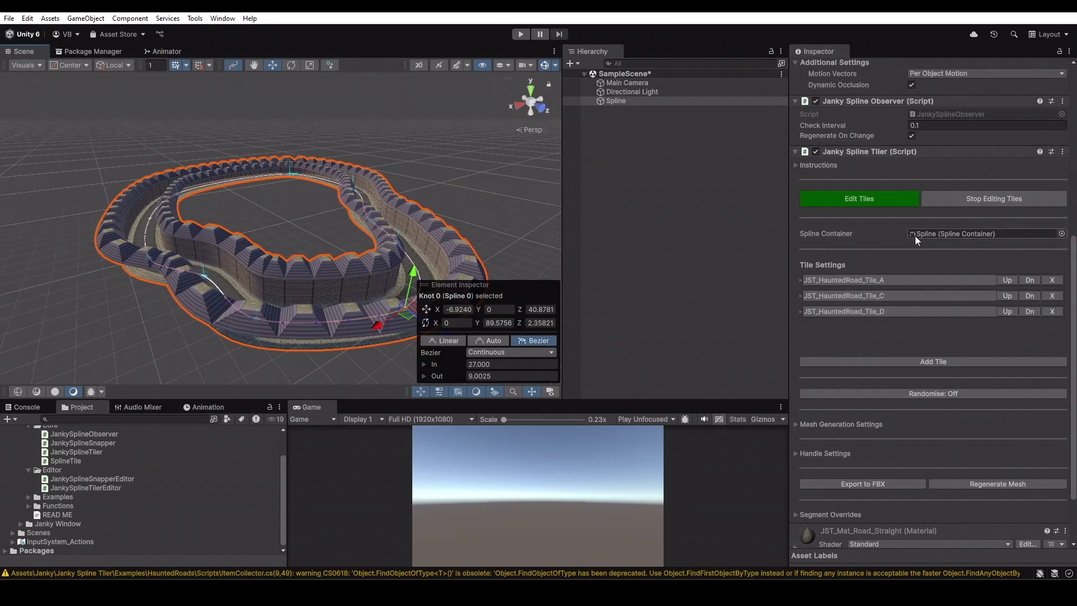
left_click(869, 390)
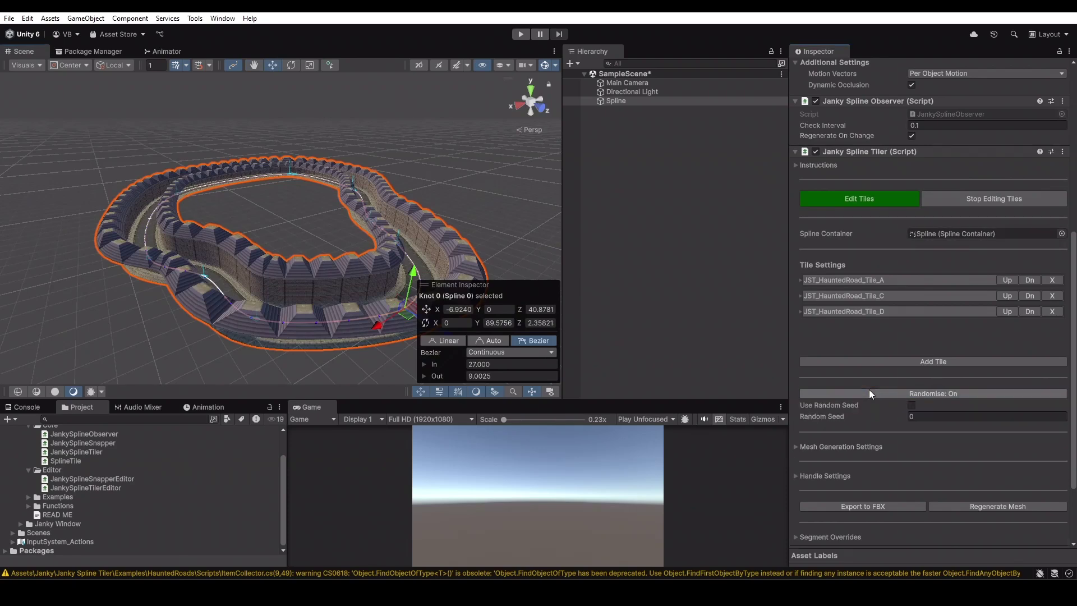
Examine the randomised walls and road around the loop from several angles, along with the Spline object's component settings
scroll(173, 214, "up", 3)
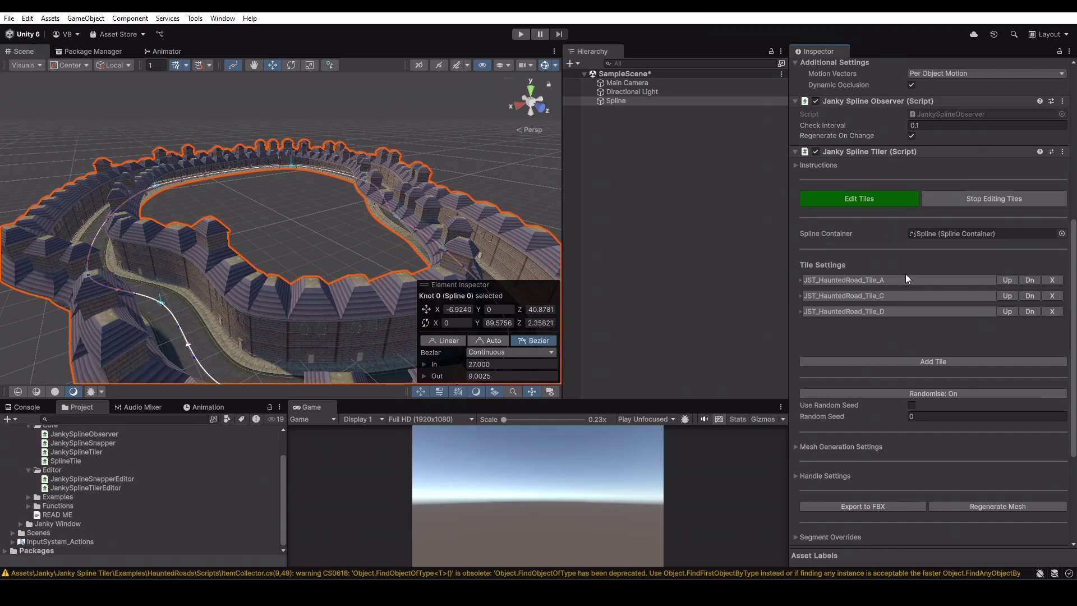
left_click_drag(281, 189, 355, 199, "alt")
scroll(450, 205, "down", 3)
left_click(851, 356)
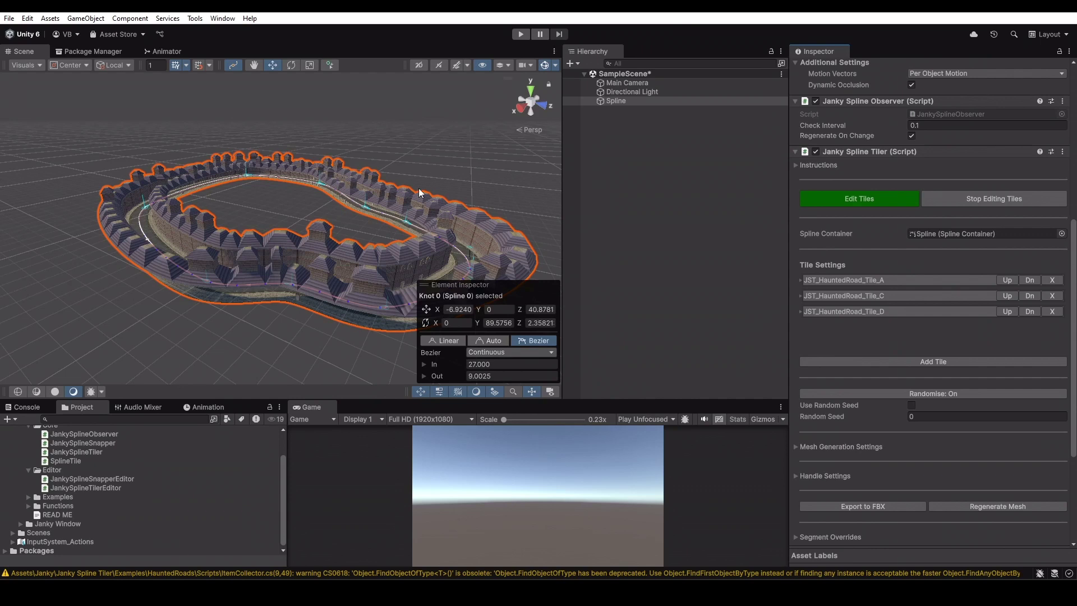
scroll(440, 203, "up", 3)
left_click_drag(437, 165, 248, 255, "alt")
right_click_drag(248, 254, 362, 247, "alt")
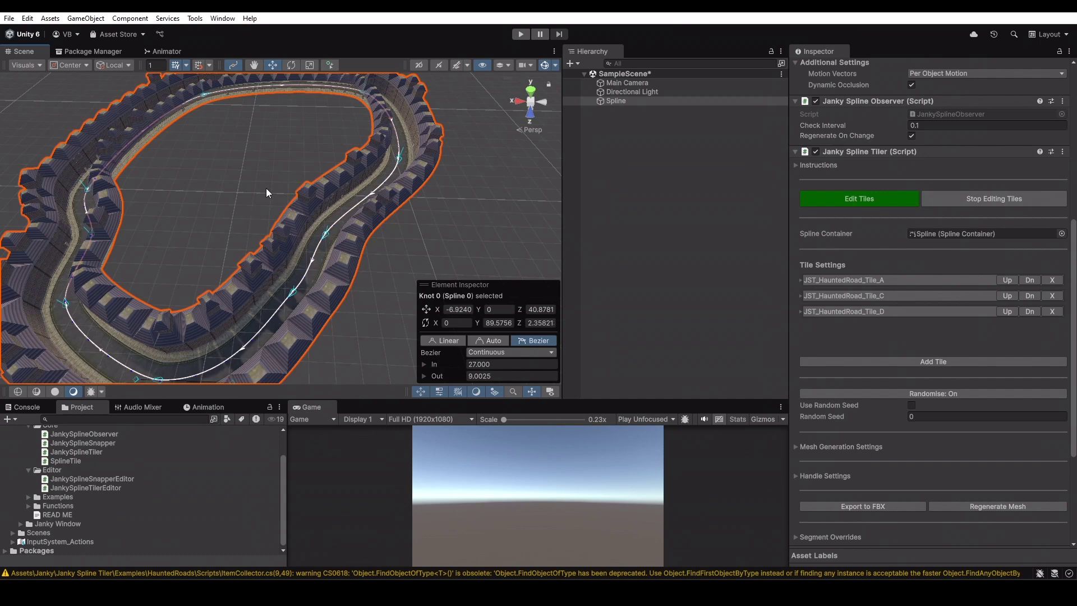
scroll(291, 211, "down", 3)
left_click_drag(339, 303, 499, 197, "alt")
scroll(301, 167, "up", 5)
left_click_drag(301, 167, 470, 175, "alt")
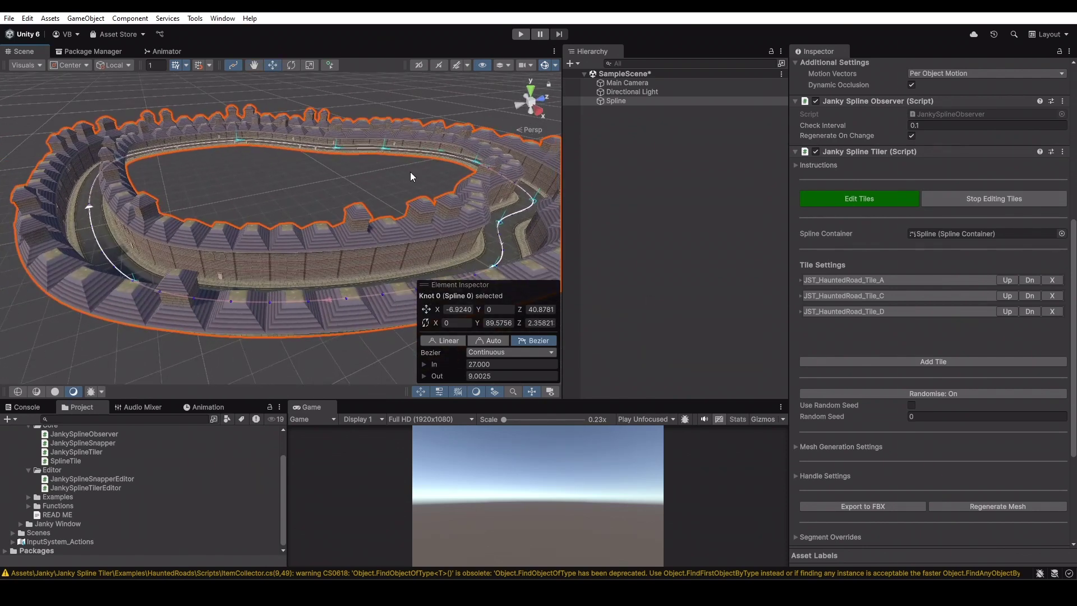
left_click_drag(439, 189, 278, 202, "alt")
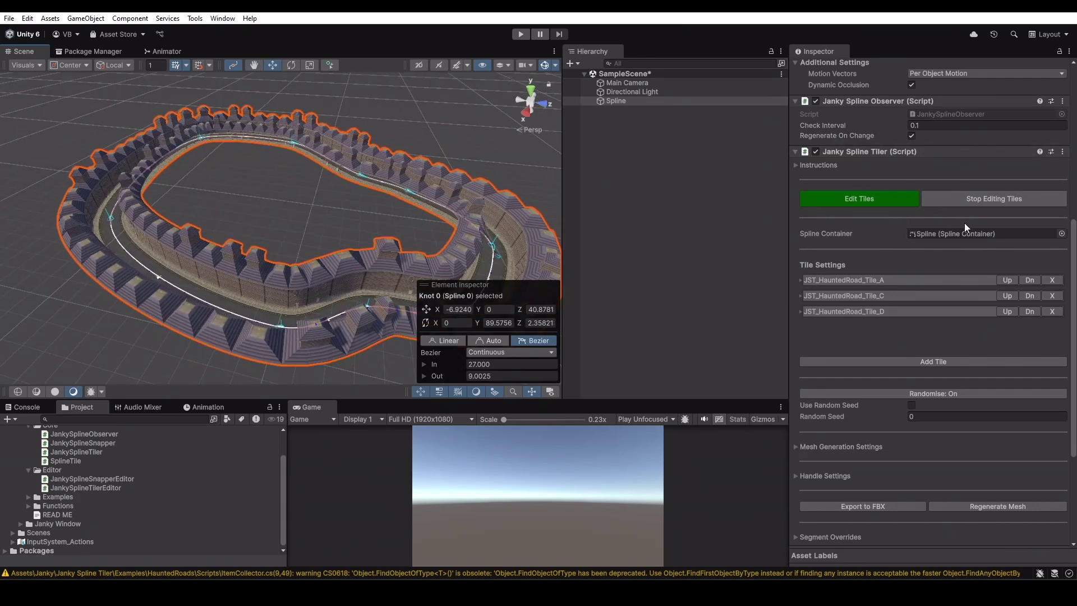
scroll(964, 223, "up", 10)
left_click_drag(343, 191, 432, 193, "alt")
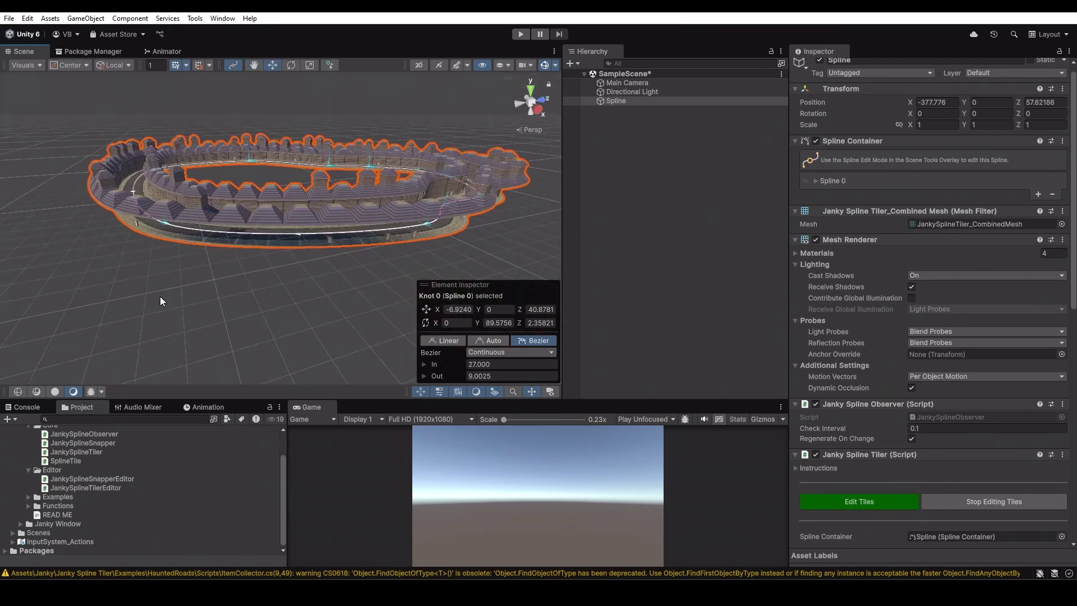
scroll(331, 190, "up", 4)
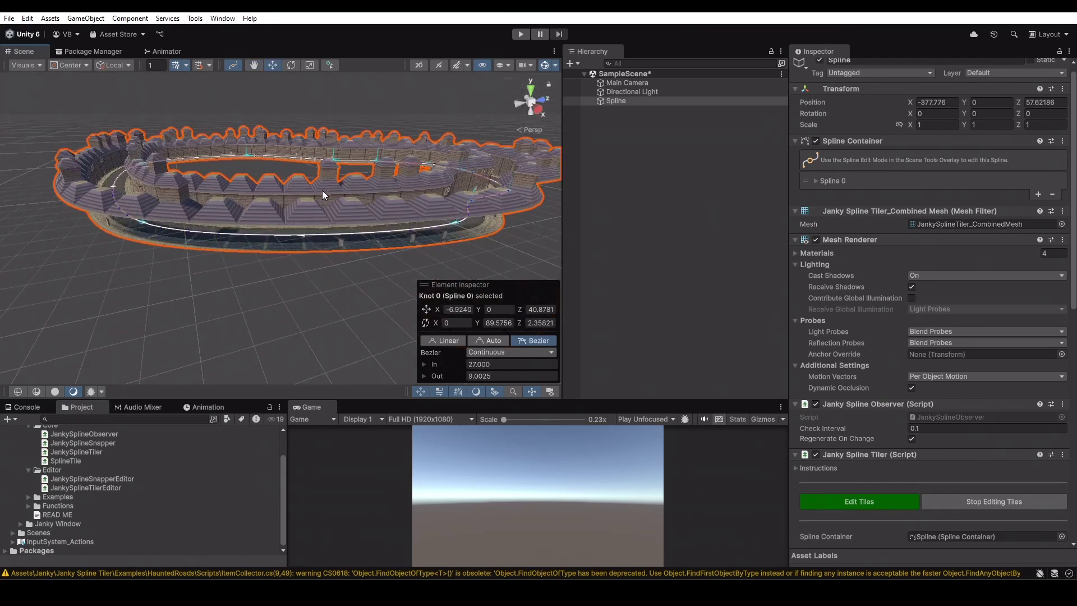
left_click_drag(322, 190, 266, 193, "alt")
left_click(721, 220)
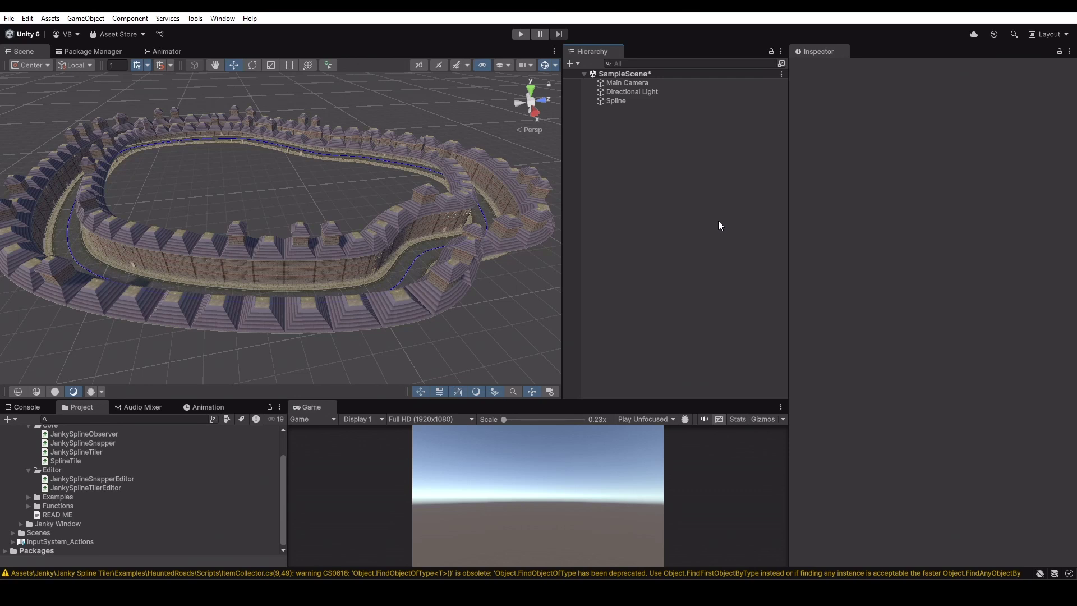
Enable Use Random Seed on the Spline's tiler and generate a sliced mesh with 5 tiles per chunk
left_click(660, 101)
scroll(988, 218, "down", 10)
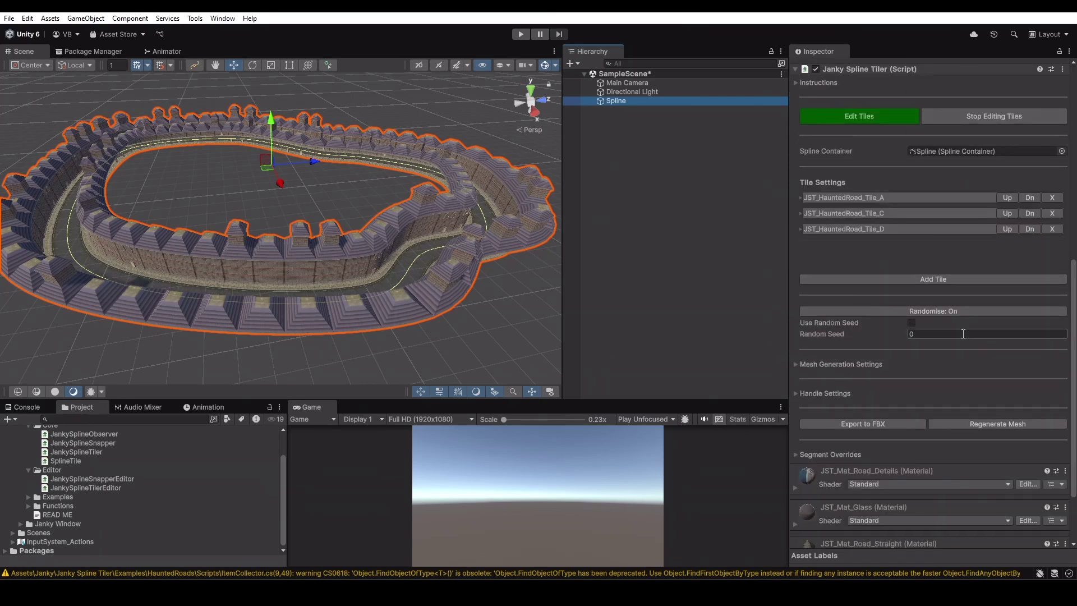
left_click(798, 365)
scroll(849, 392, "down", 4)
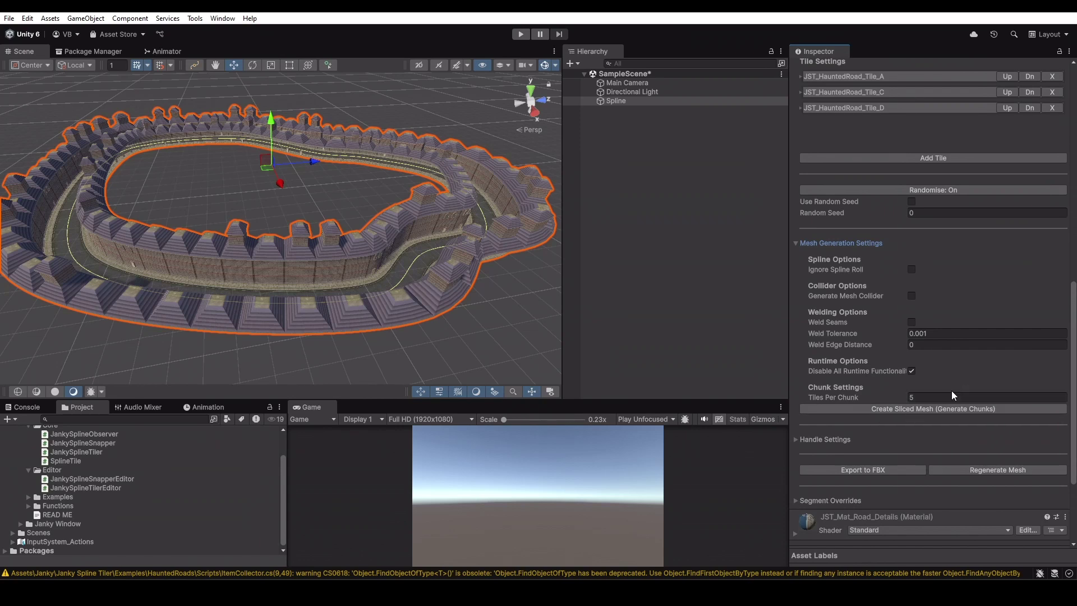
middle_click_drag(339, 323, 352, 328)
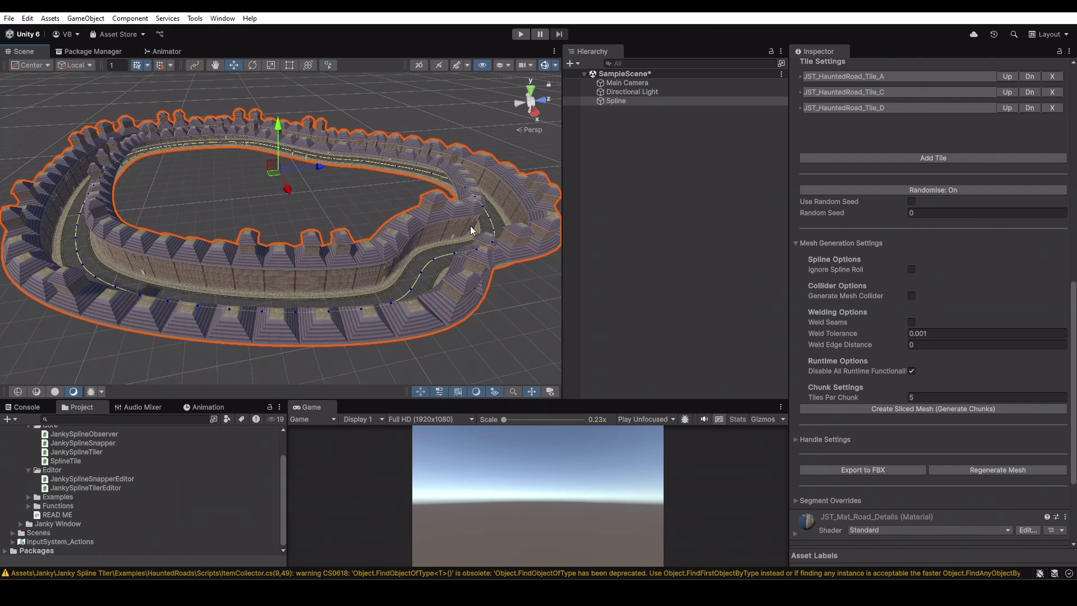
middle_click_drag(378, 212, 389, 221)
scroll(389, 221, "up", 1)
scroll(394, 216, "down", 4)
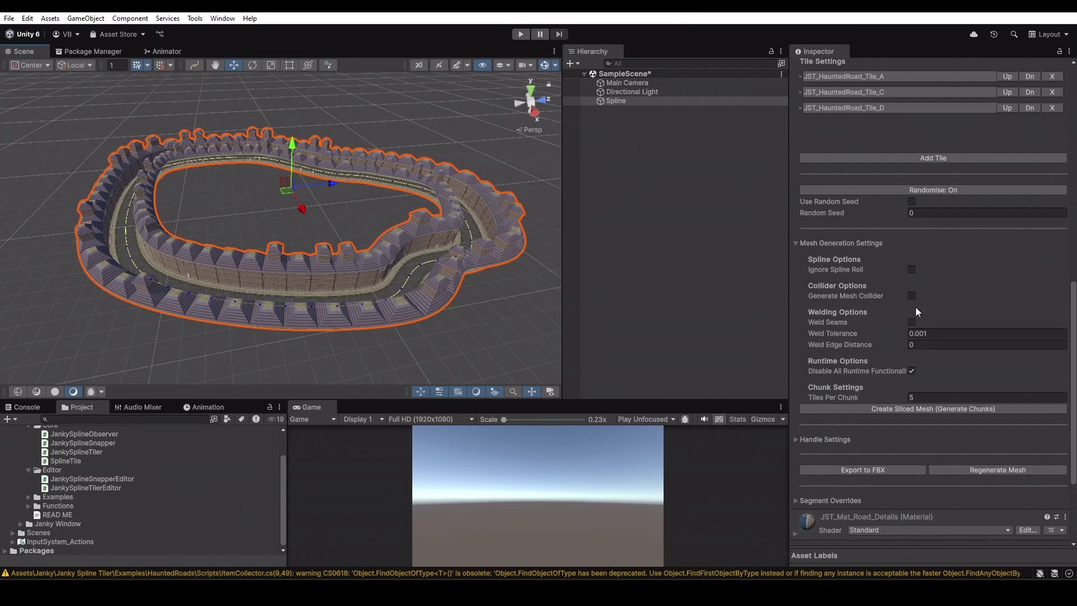
left_click(911, 200)
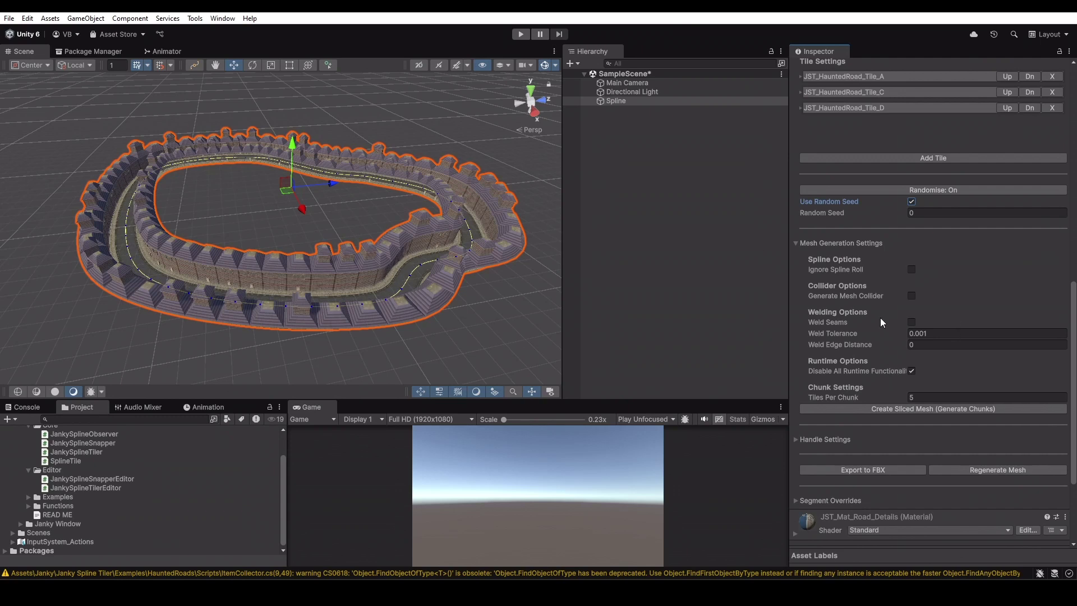
left_click(871, 408)
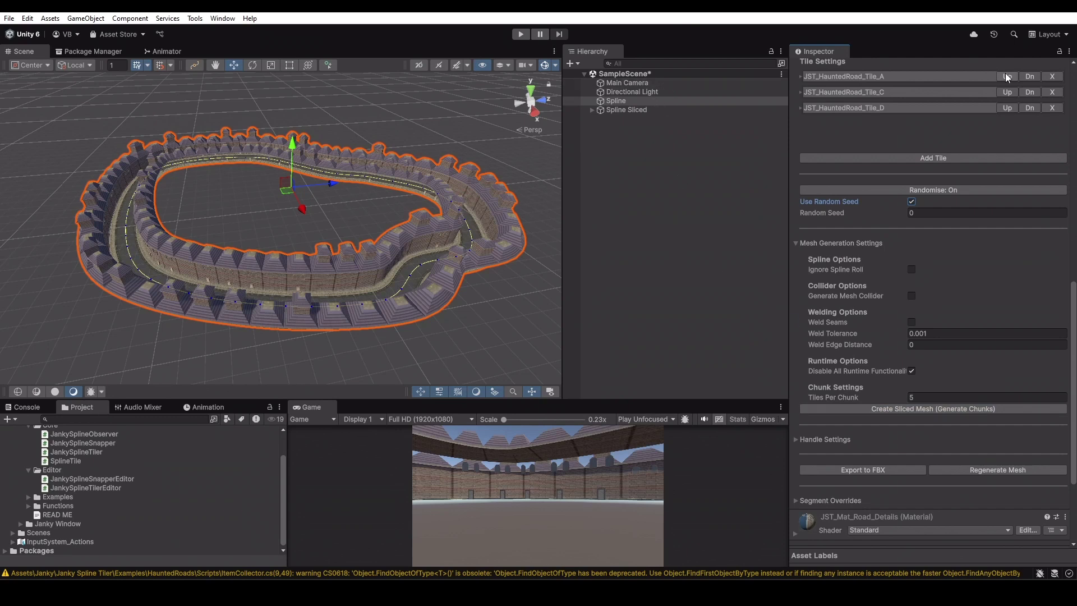
Deactivate the original Spline object and frame the Spline Sliced object in the scene view
scroll(876, 120, "up", 15)
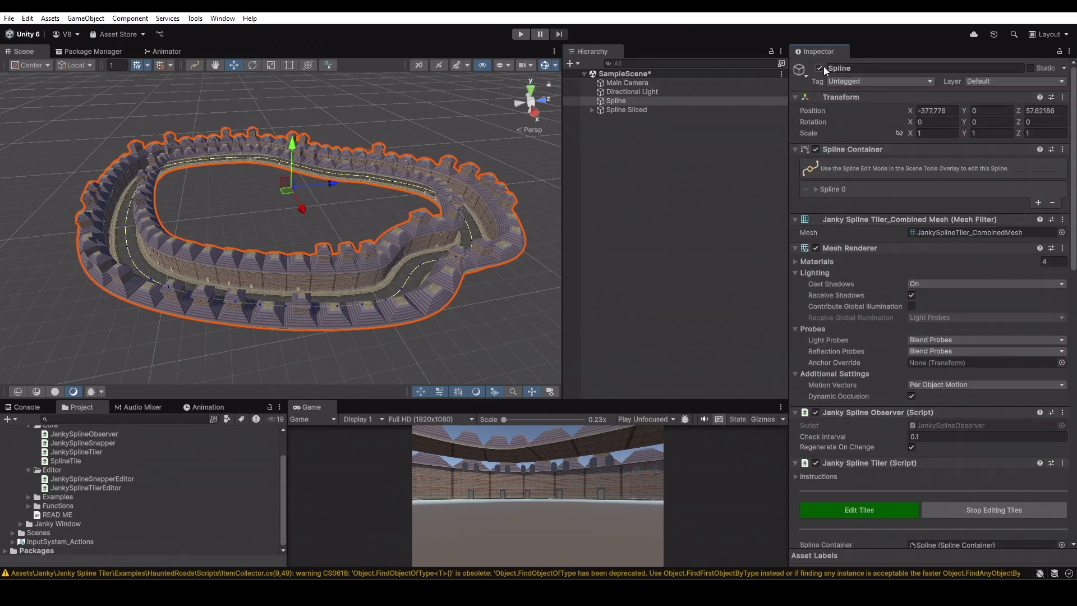
left_click(820, 68)
left_click(622, 110)
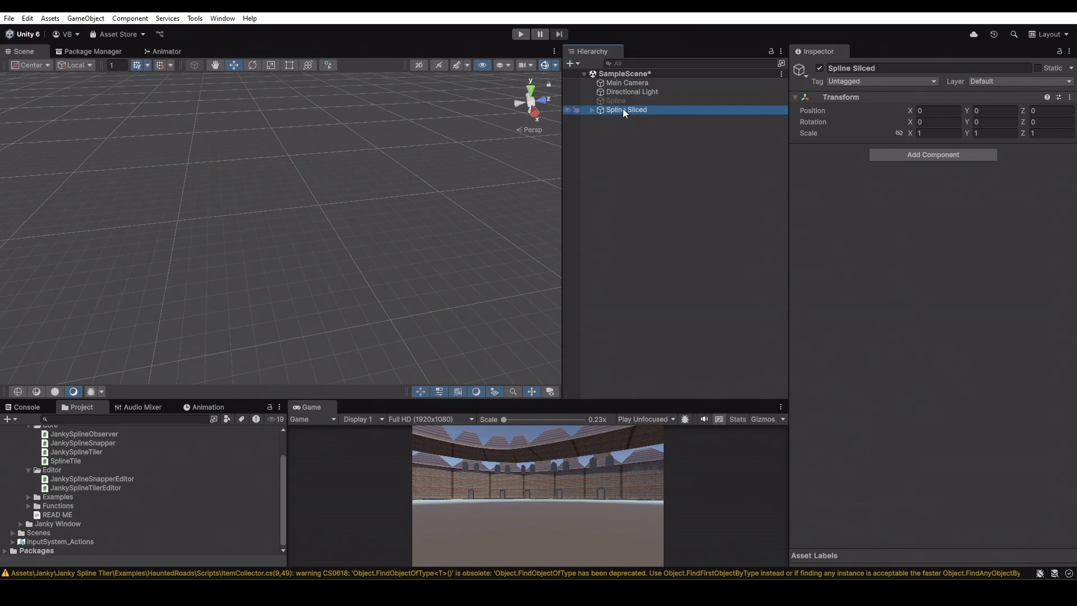
double_click(623, 109)
left_click_drag(412, 298, 512, 253, "alt")
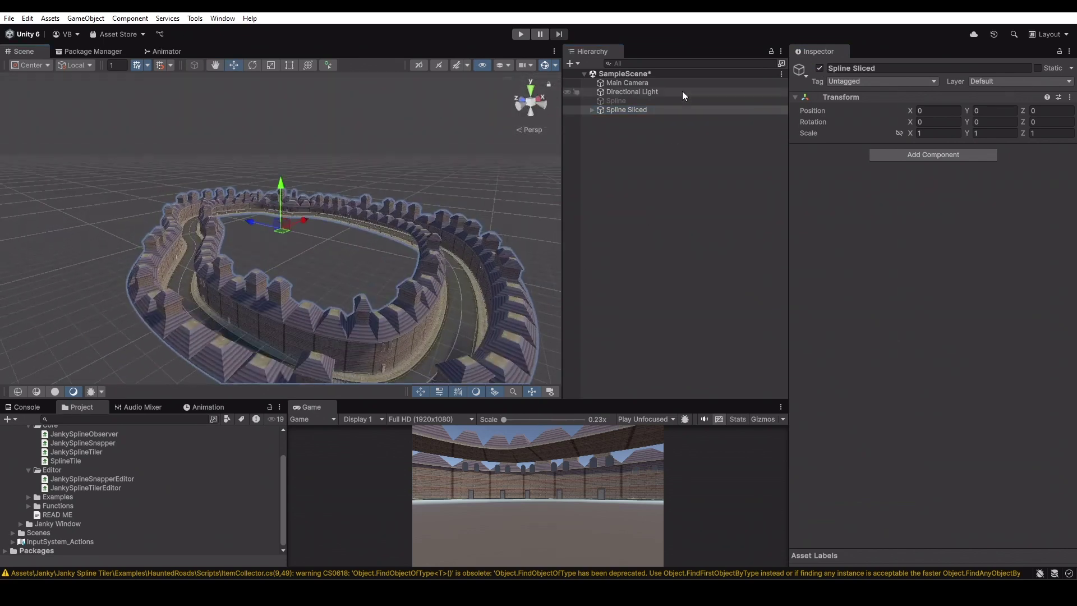
Expand Spline Sliced and examine where Spline Slice 0 sits on the loop from several angles
left_click(593, 110)
left_click(667, 118)
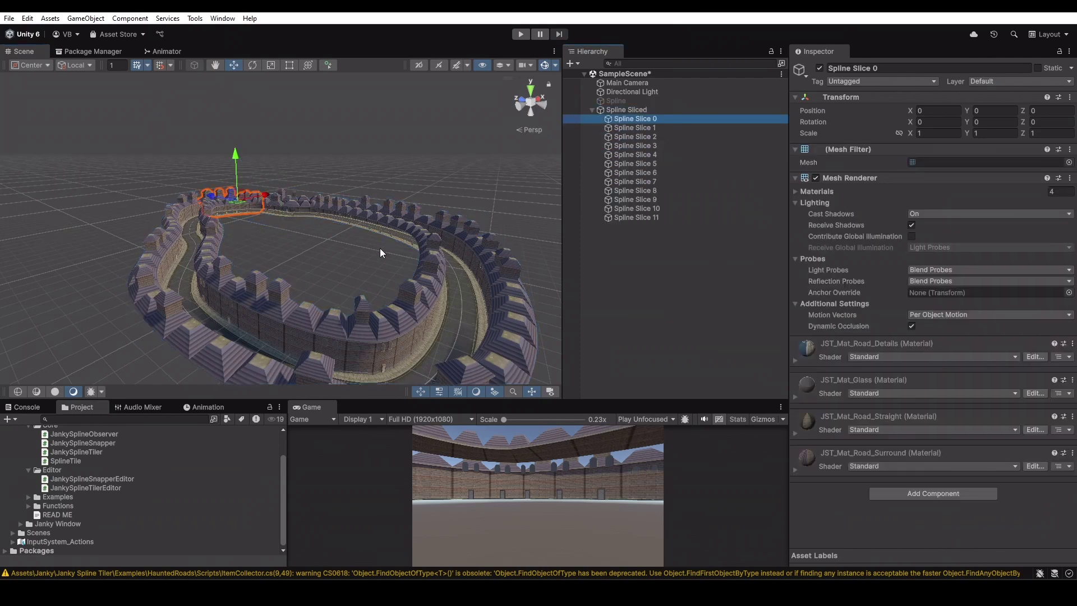
left_click_drag(371, 242, 110, 268, "alt")
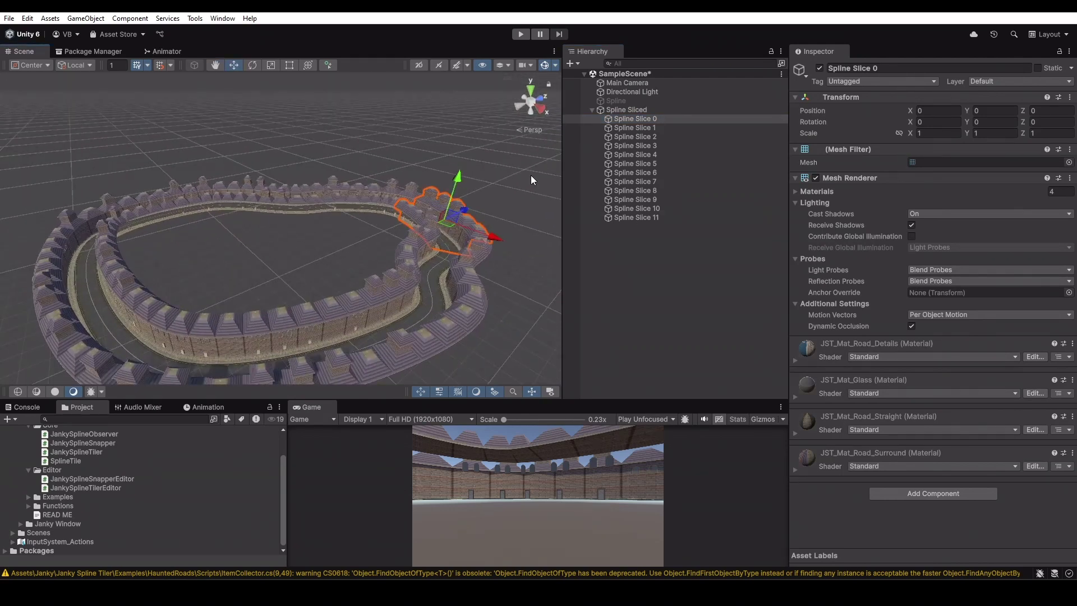
scroll(331, 219, "down", 3)
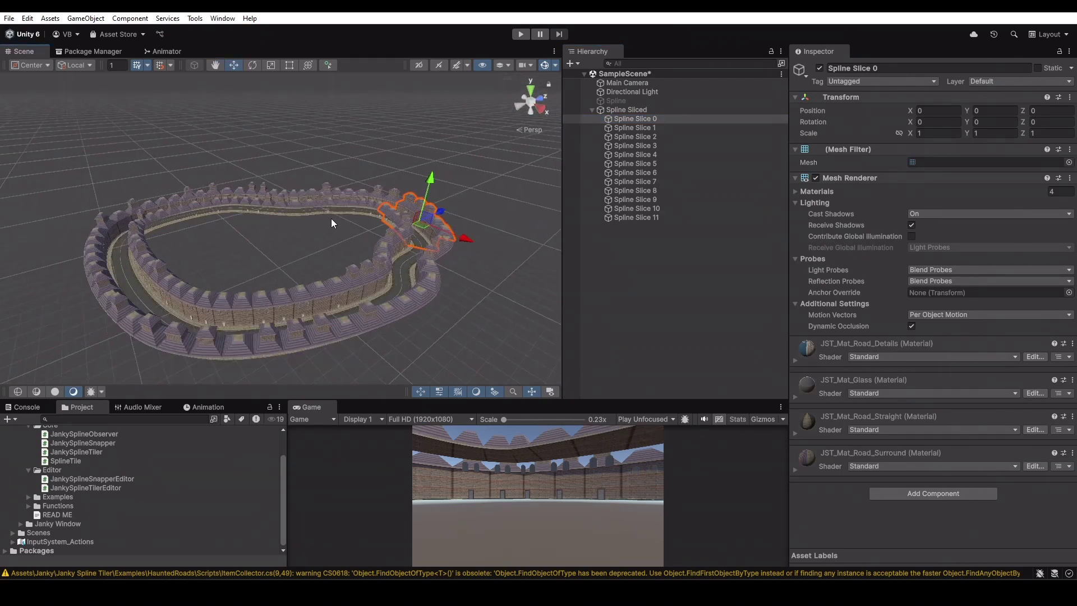
scroll(258, 225, "up", 3)
left_click_drag(256, 227, 331, 280, "alt")
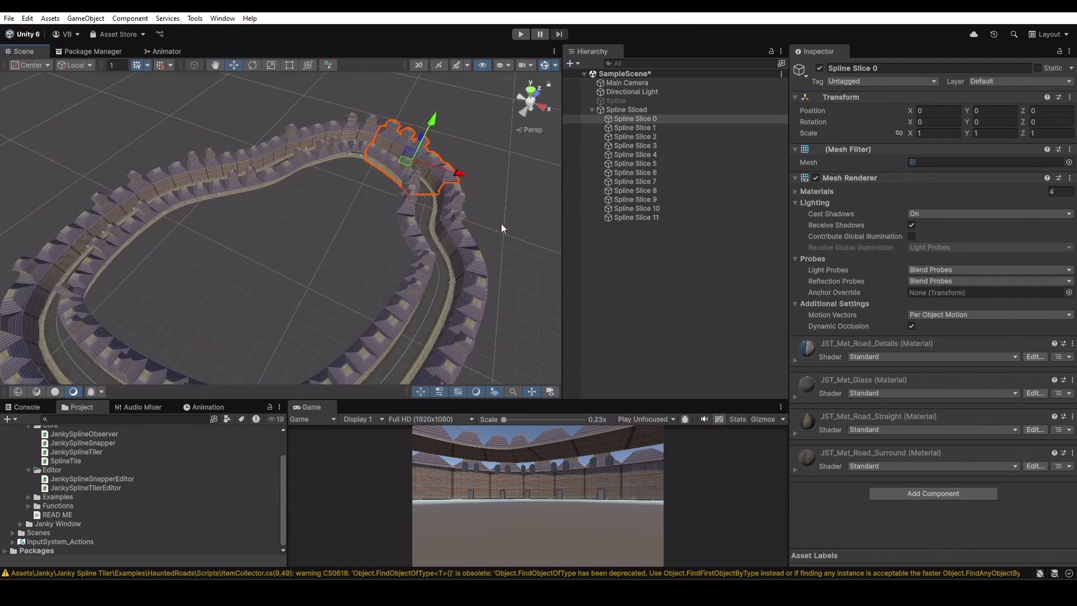
Step through Spline Slice 1 to Spline Slice 11 to examine which section of the loop each chunk covers
left_click(674, 121)
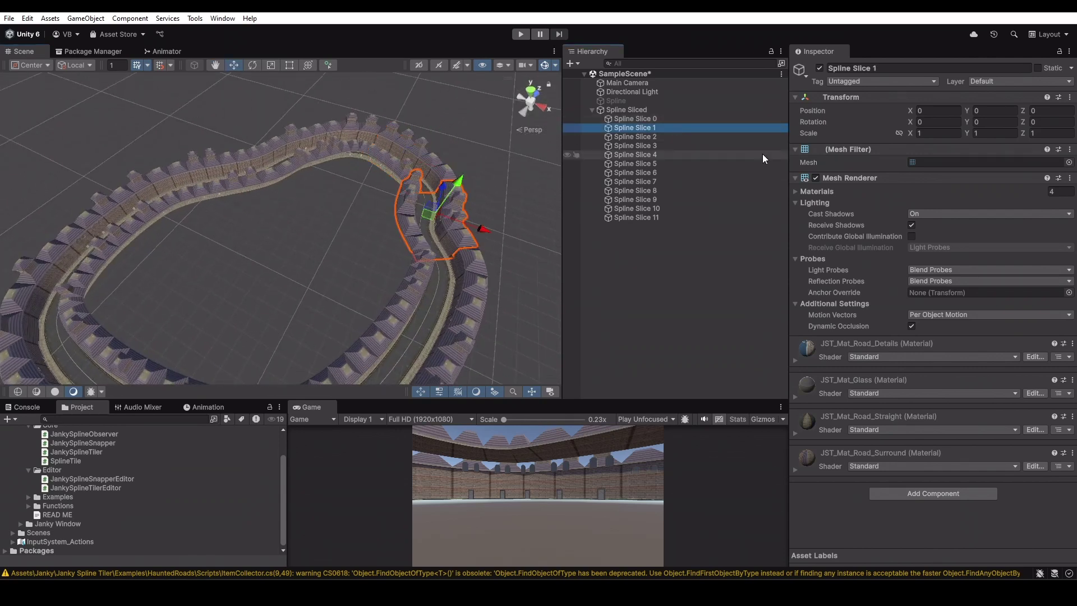
key("Down")
key("Down")
key("Down")
key("Down")
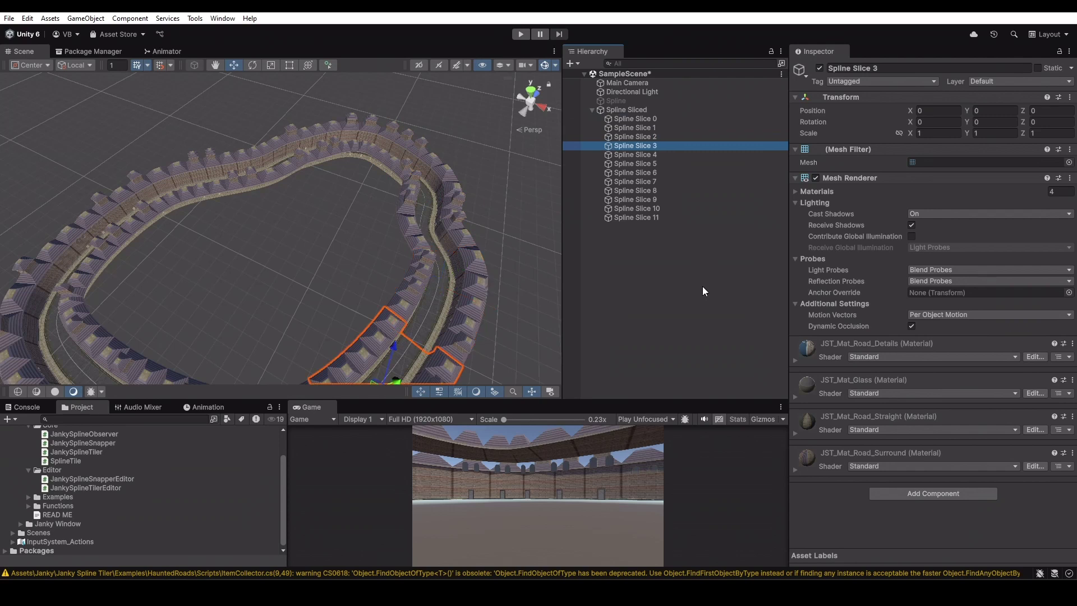
key("Down")
key("Down")
key("Down")
key("Down")
key("Down")
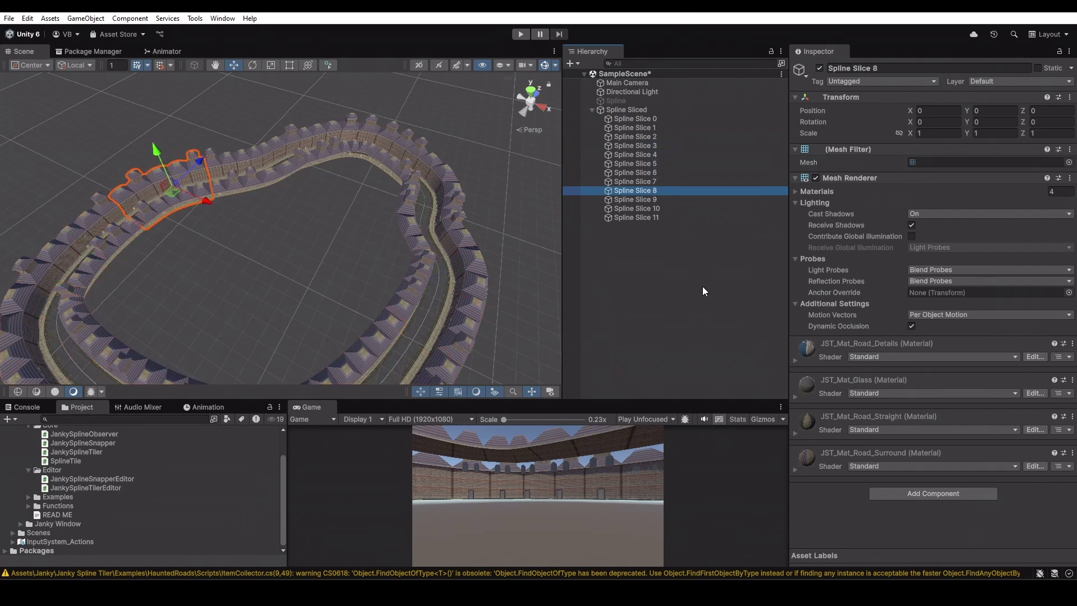
key("Down")
key("Down")
key("Up")
key("Down")
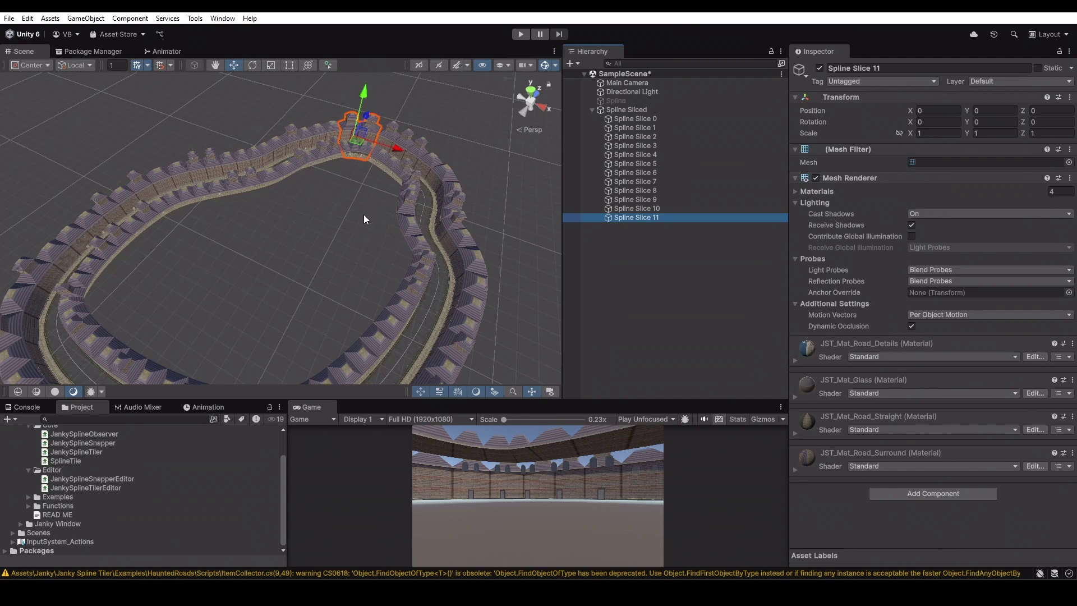
Clear the selection and examine the whole sliced road loop from several angles and distances
left_click_drag(376, 231, 476, 202, "alt")
left_click(698, 291)
scroll(318, 274, "up", 2)
left_click_drag(317, 273, 274, 260, "alt")
scroll(299, 254, "up", 5)
scroll(331, 247, "down", 6)
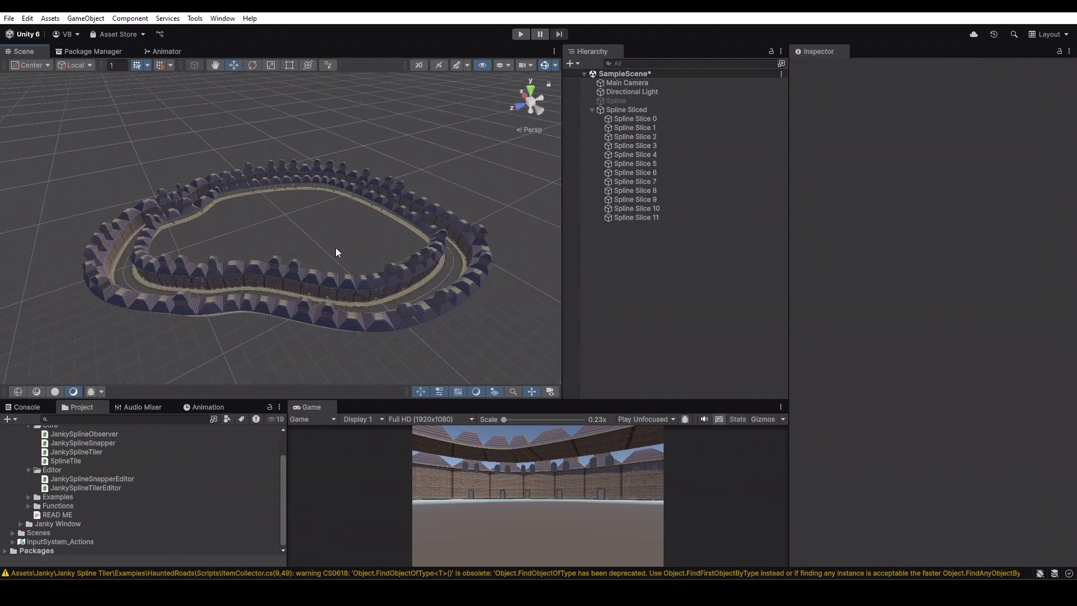
left_click_drag(371, 241, 351, 227)
left_click(706, 300)
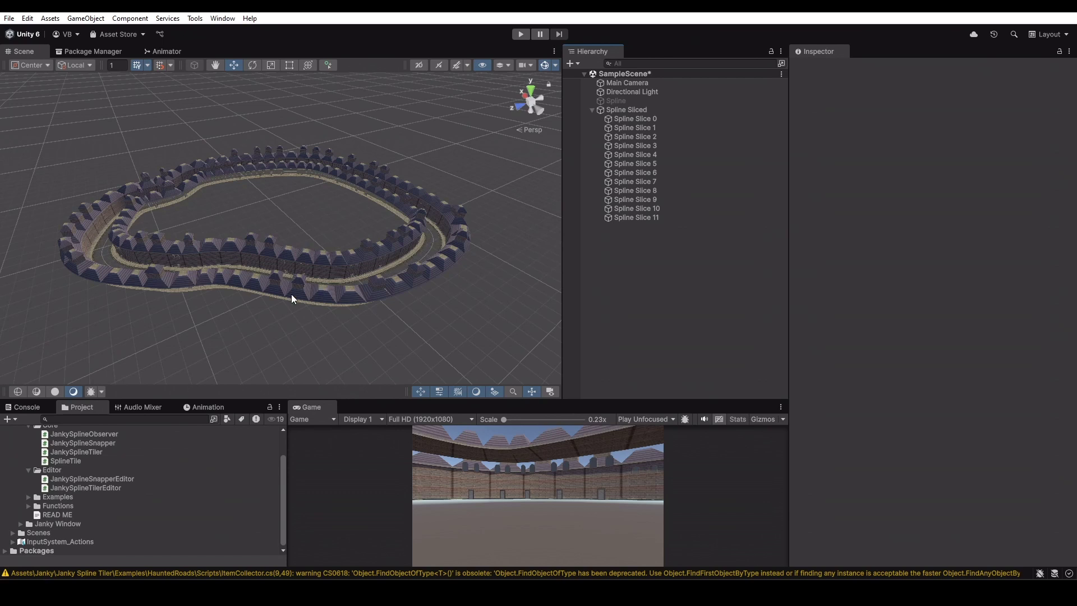
scroll(221, 342, "up", 5)
middle_click_drag(227, 341, 273, 330)
scroll(273, 331, "down", 3)
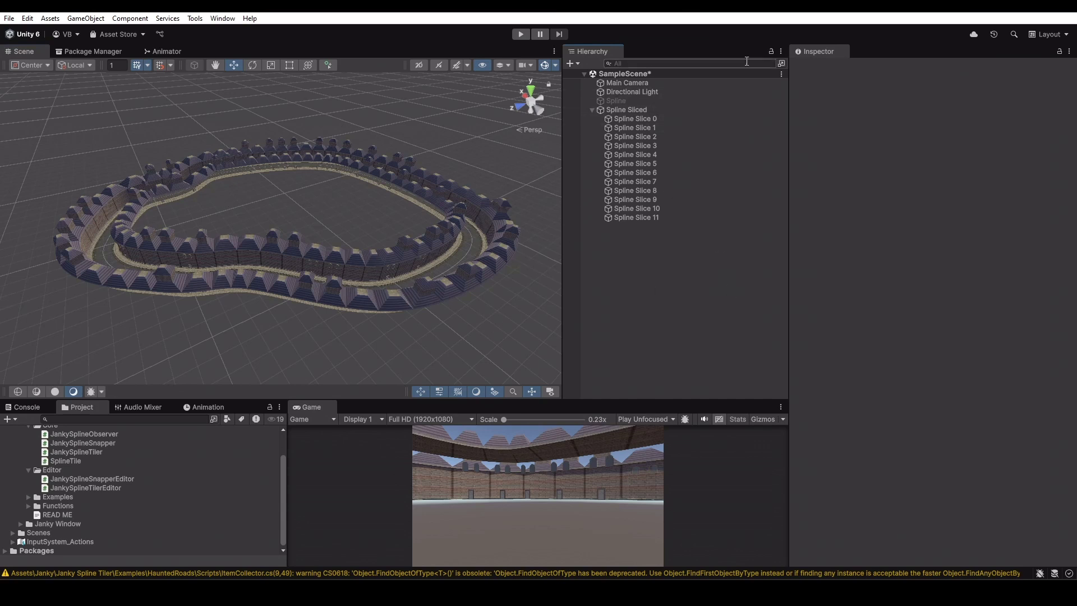
Reactivate the original Spline object and make Spline Sliced its child
left_click(592, 110)
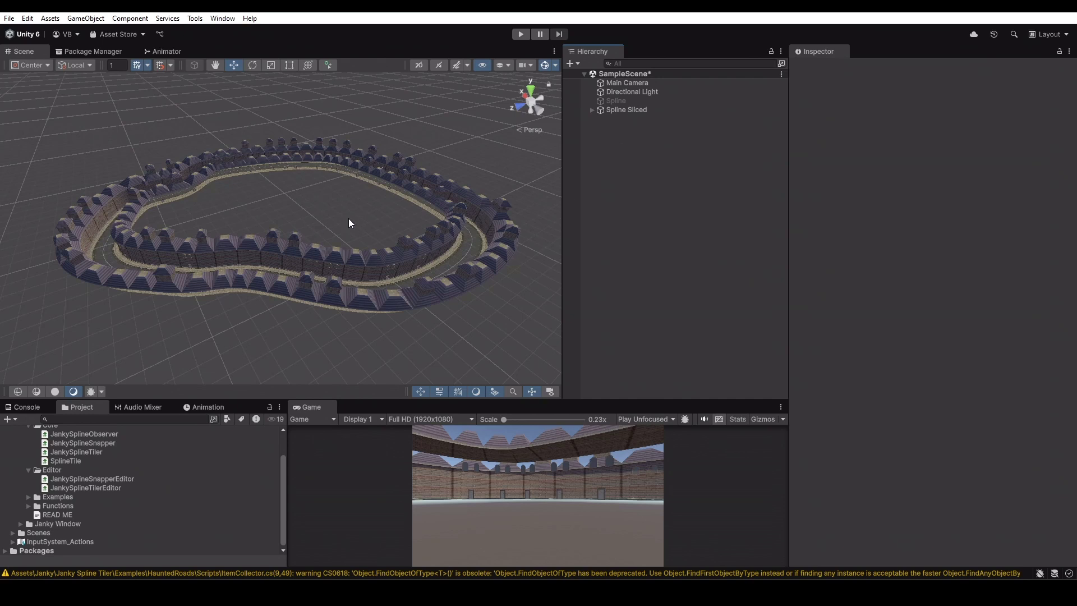
left_click(622, 101)
left_click(819, 69)
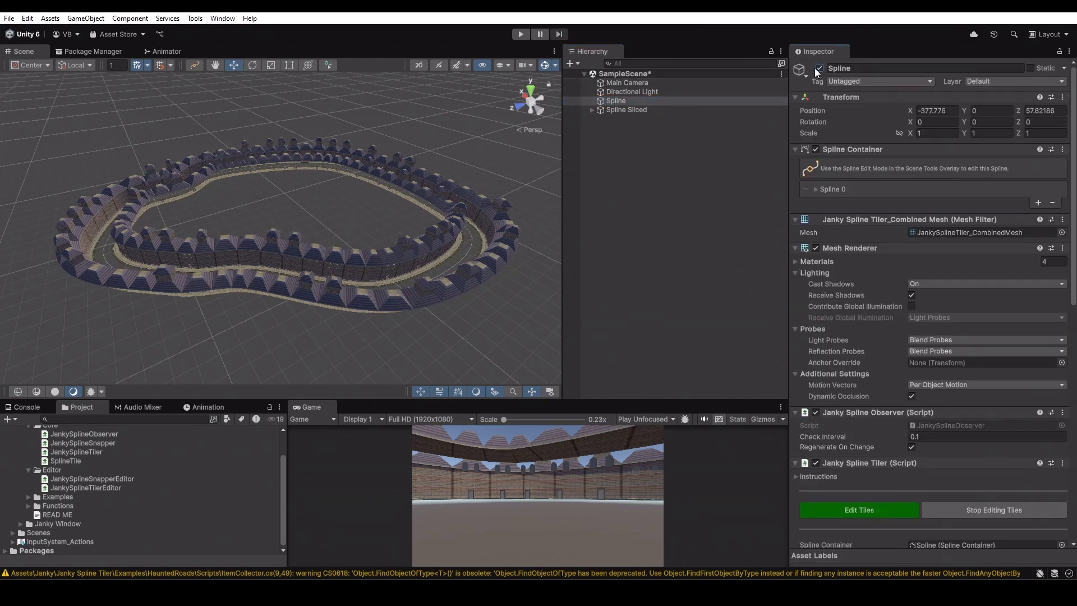
left_click_drag(627, 110, 627, 100)
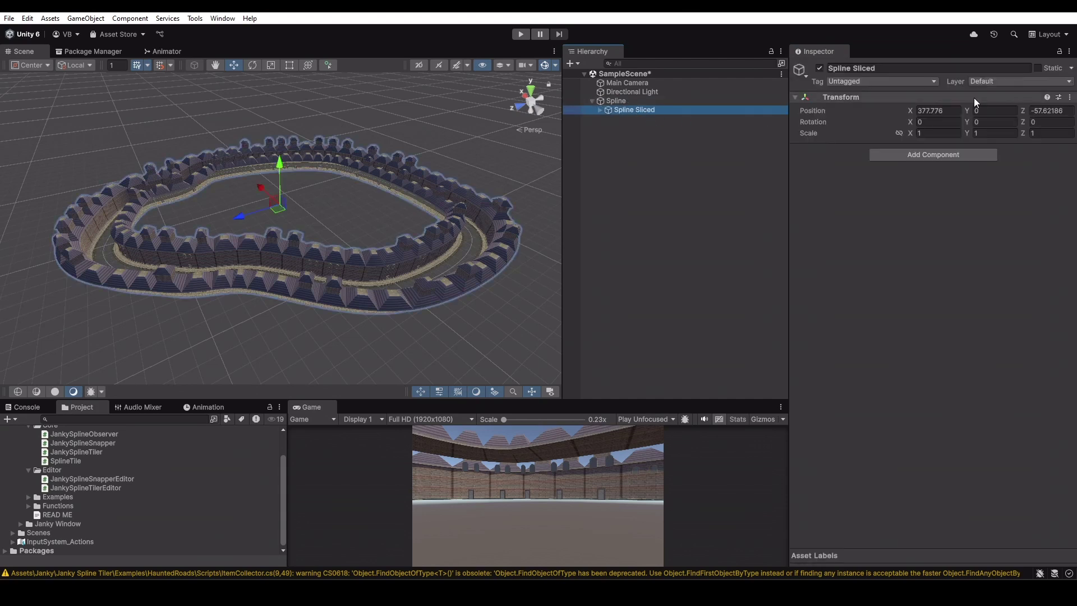
Reset Spline Sliced's transform to match its parent Spline, and move it back out to the top level of the scene
right_click(892, 99)
left_click(920, 107)
left_click(573, 220)
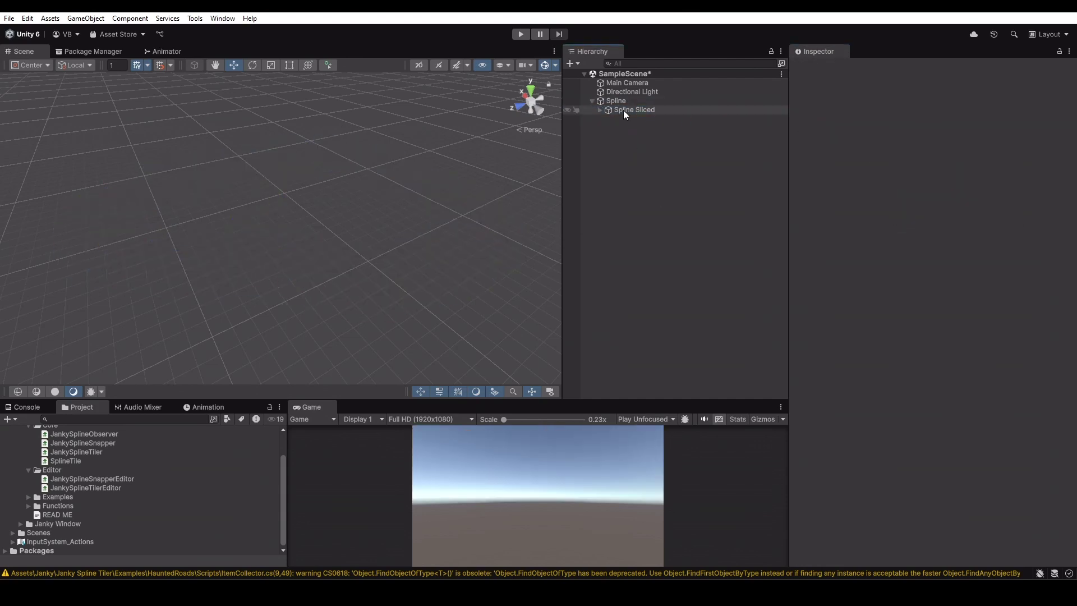
left_click(624, 110)
left_click_drag(633, 107, 638, 97)
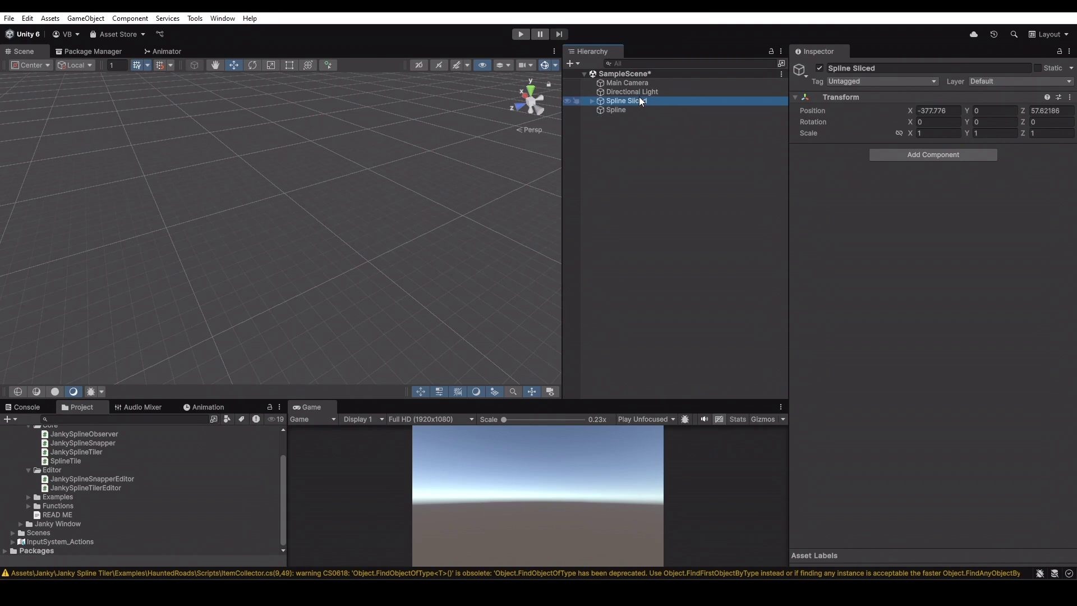
Deactivate the original Spline object and check the repositioned Spline Sliced loop from several angles
double_click(638, 99)
scroll(425, 264, "up", 6)
left_click_drag(365, 218, 538, 140, "alt")
left_click(657, 110)
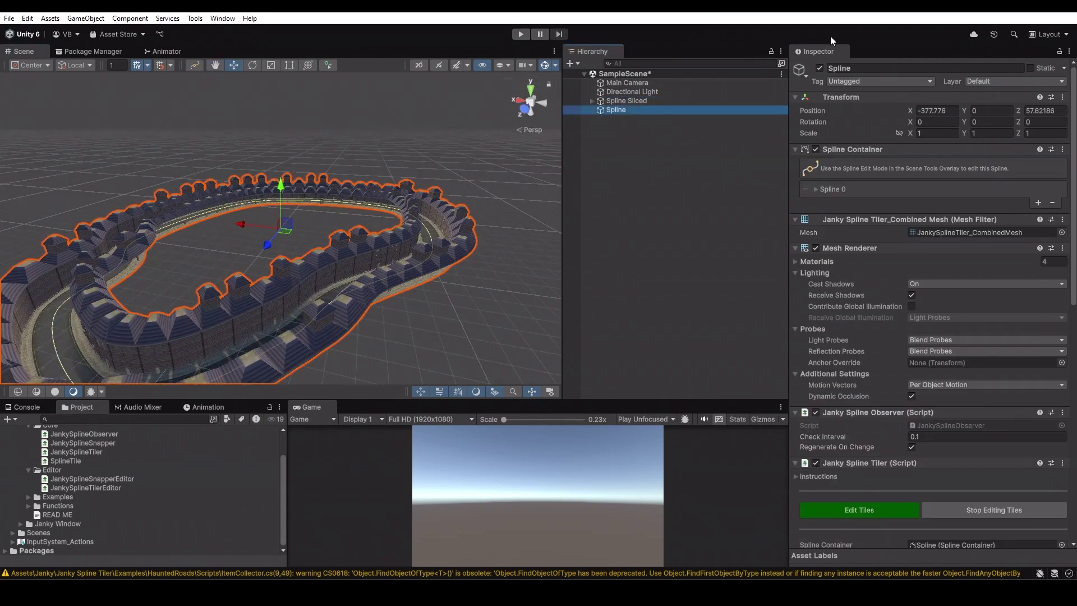
left_click(819, 68)
left_click(523, 236)
scroll(426, 222, "down", 5)
left_click_drag(411, 213, 192, 162, "alt")
scroll(426, 198, "up", 3)
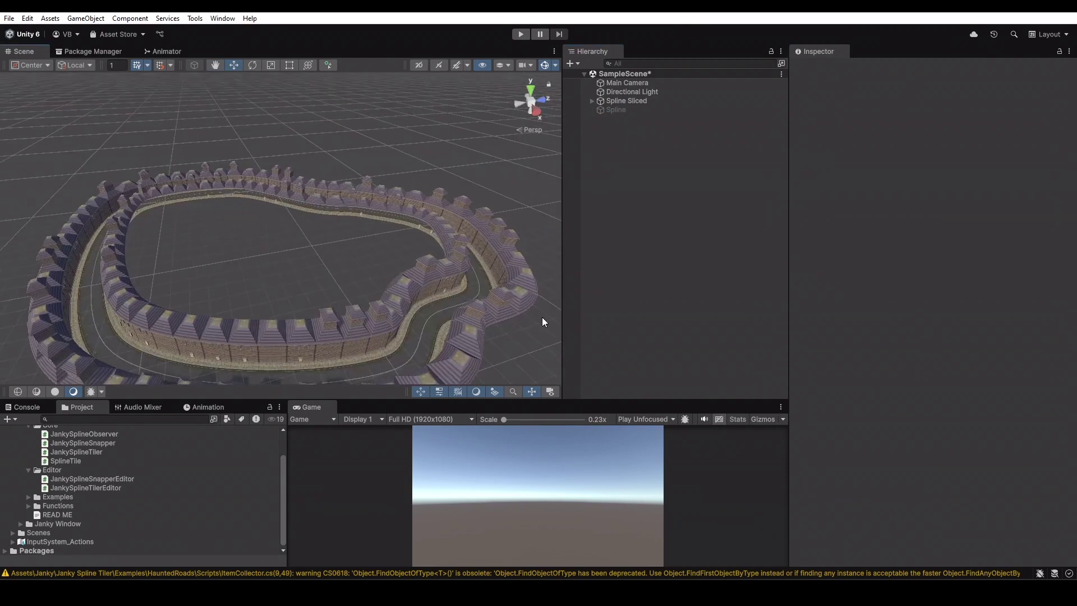
left_click_drag(281, 315, 359, 225, "alt")
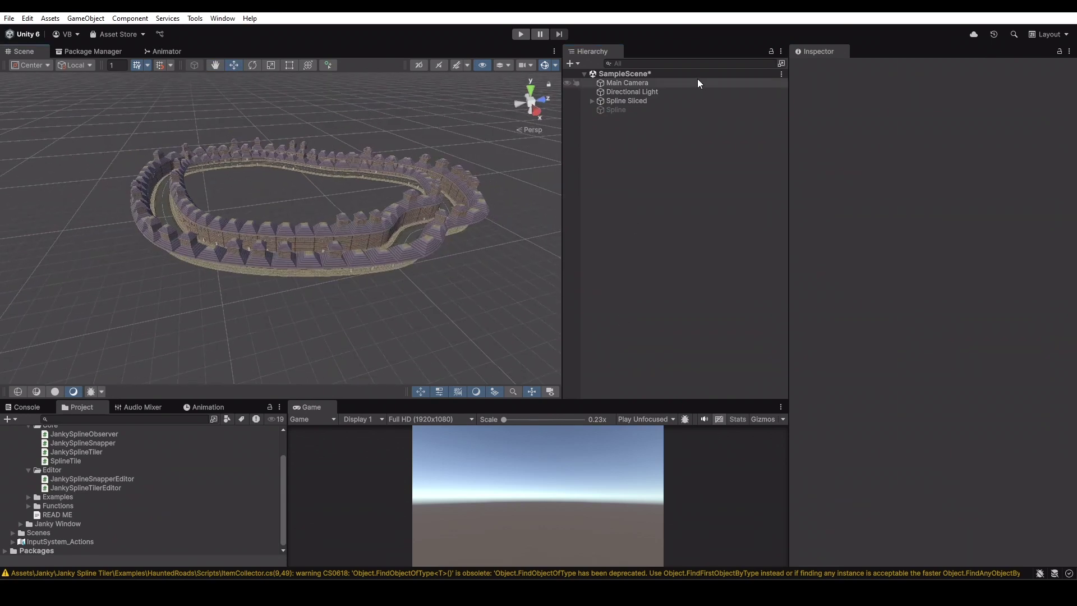
Export Spline Sliced to an ASCII FBX in Assets, including model(s) only and all LOD levels
left_click(635, 100)
right_click(635, 100)
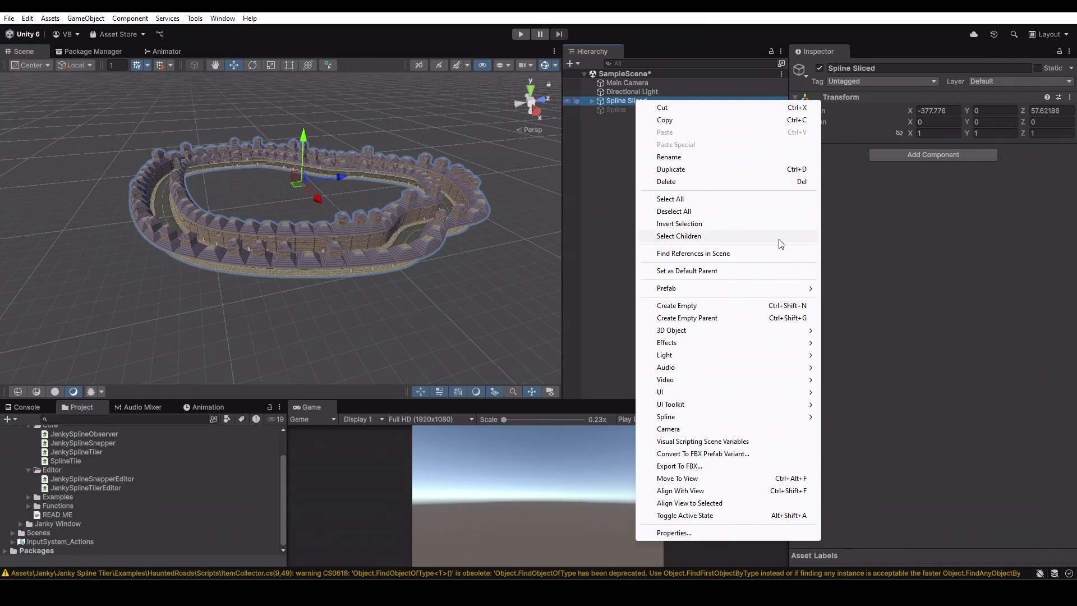
left_click(728, 468)
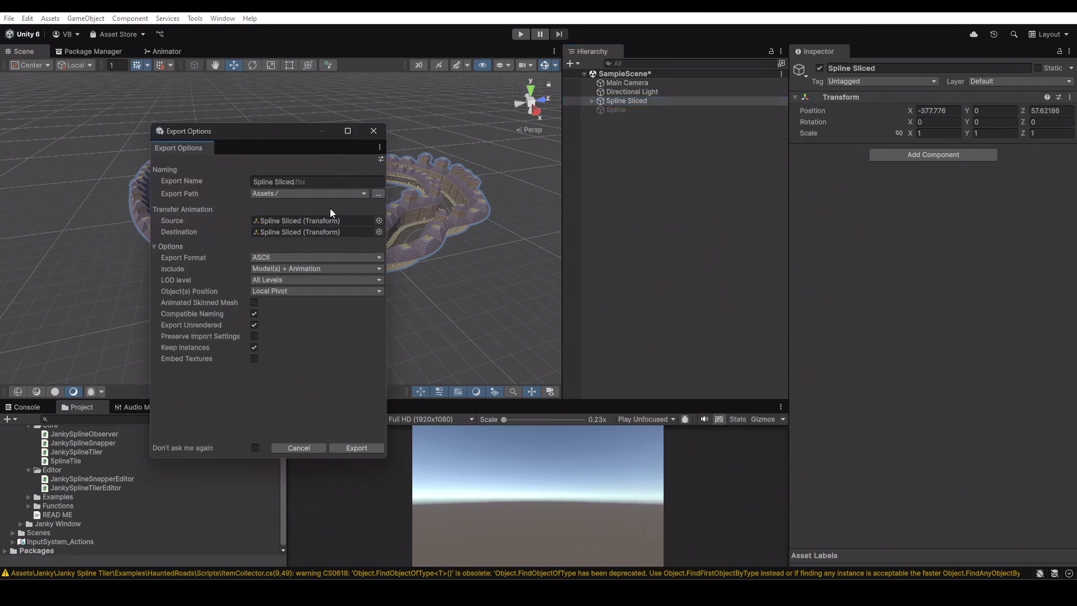
left_click(274, 268)
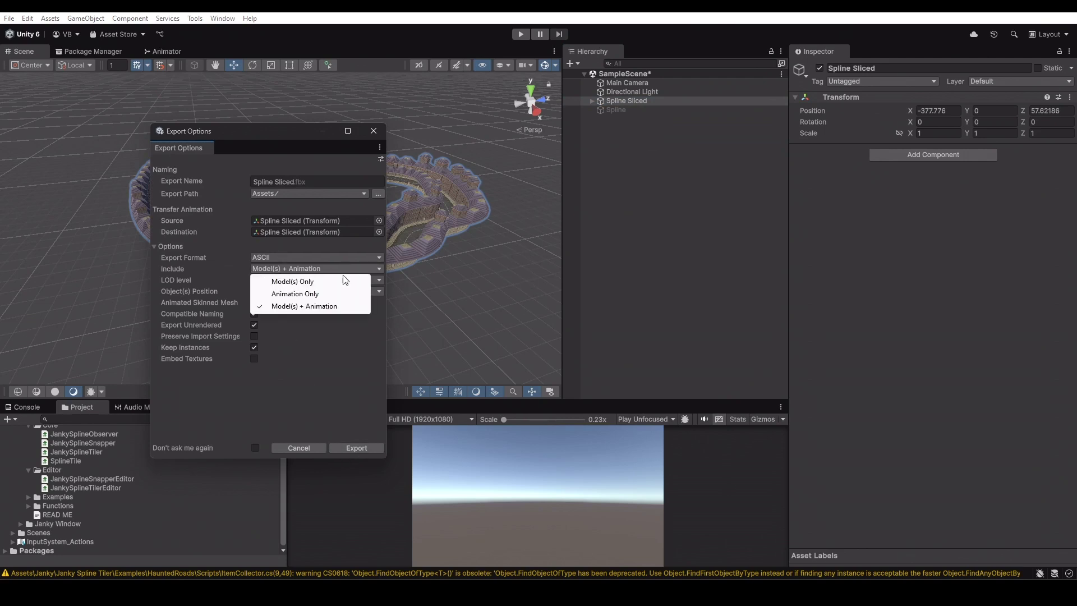
left_click(289, 281)
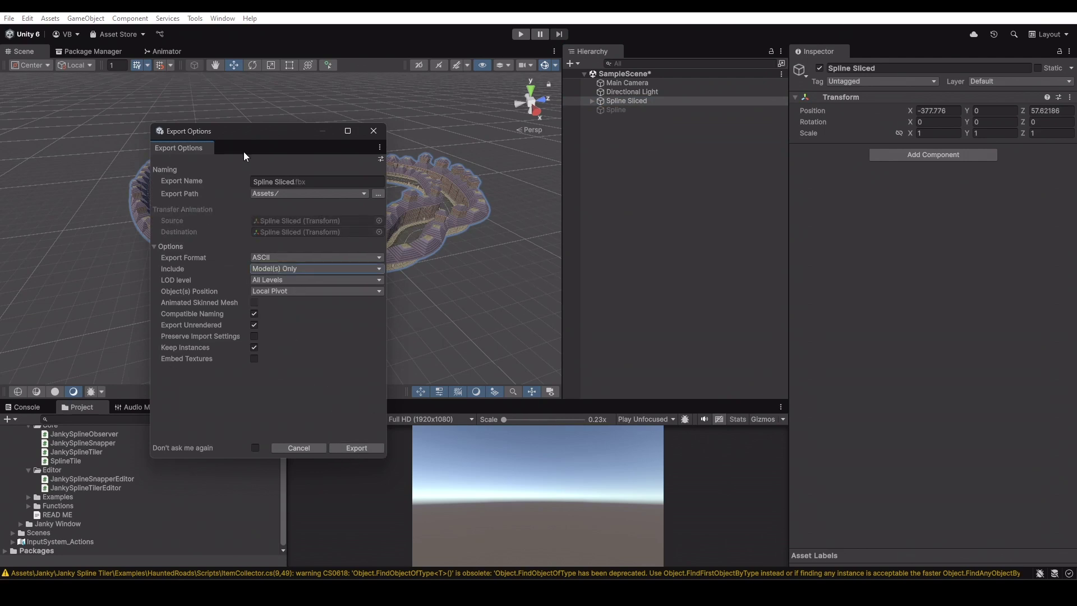
left_click(315, 280)
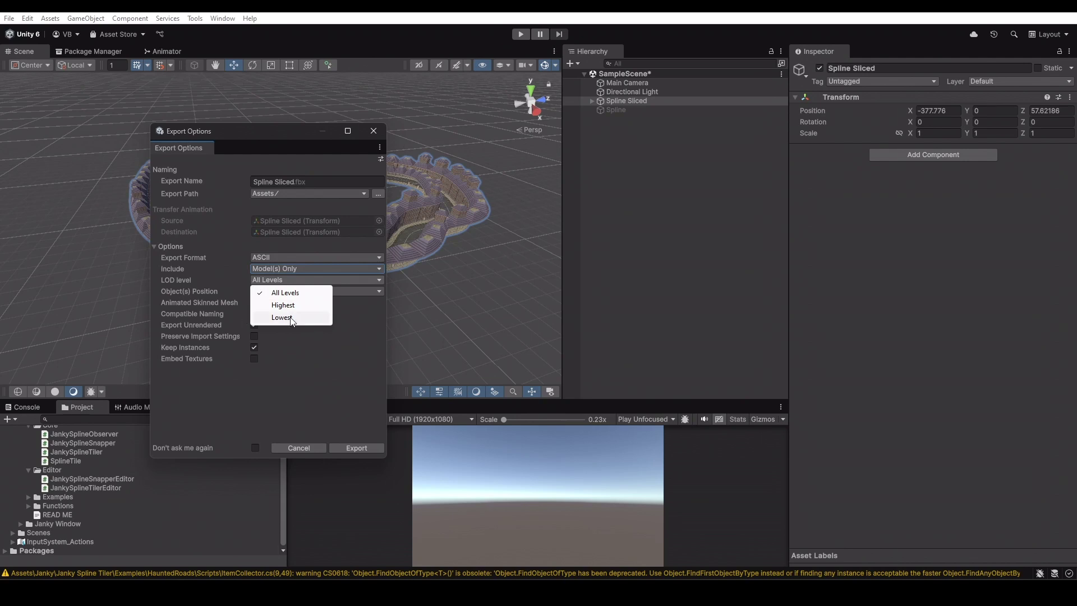
left_click(270, 402)
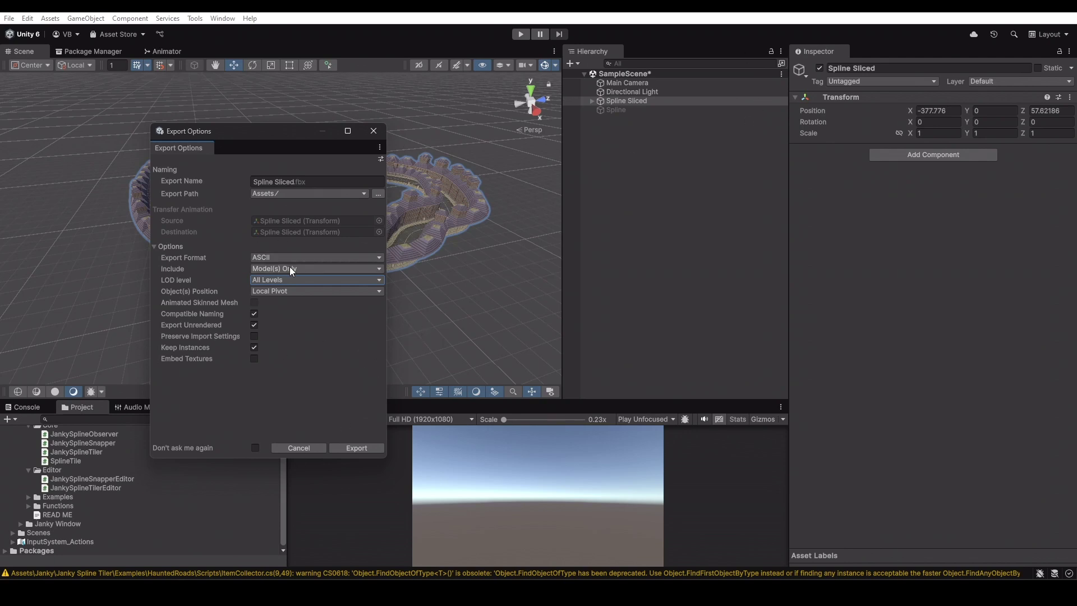
left_click(359, 450)
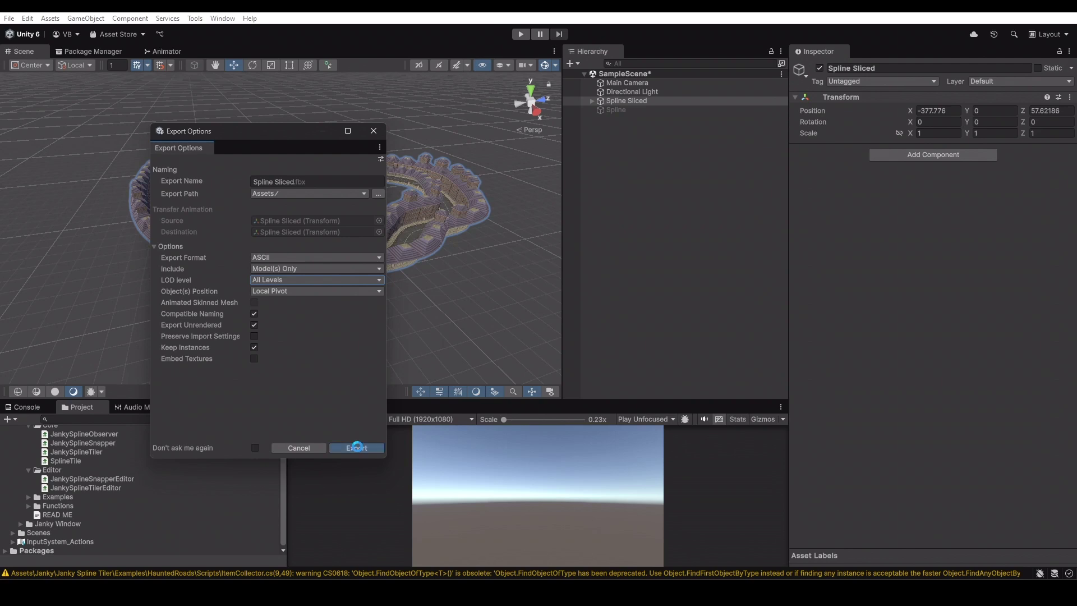
Place the exported Spline Sliced FBX asset into the scene as a new top-level object
scroll(187, 489, "down", 1)
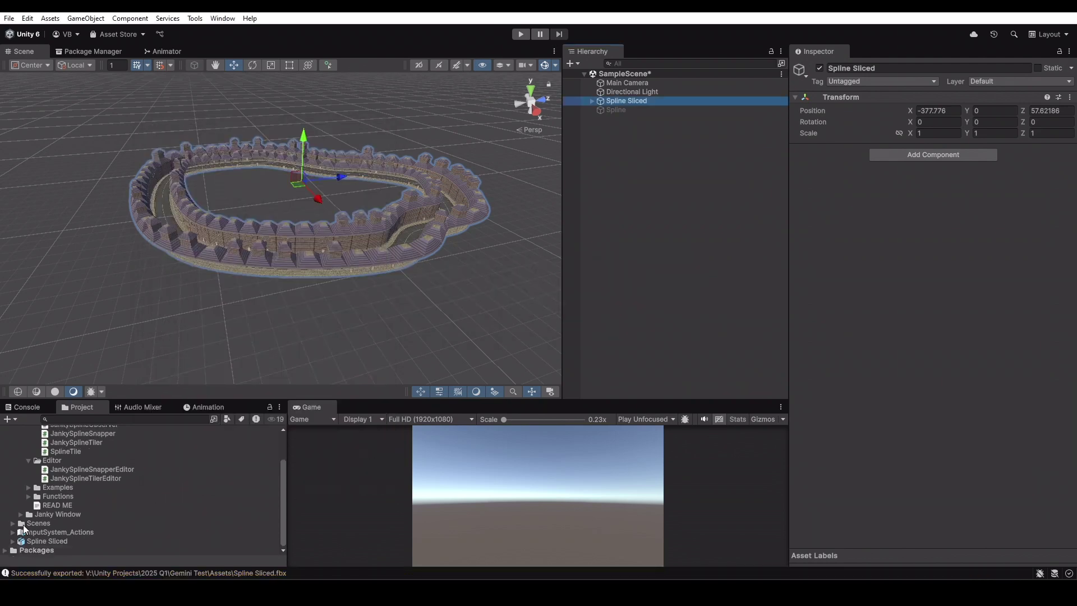
left_click(67, 549)
left_click(47, 541)
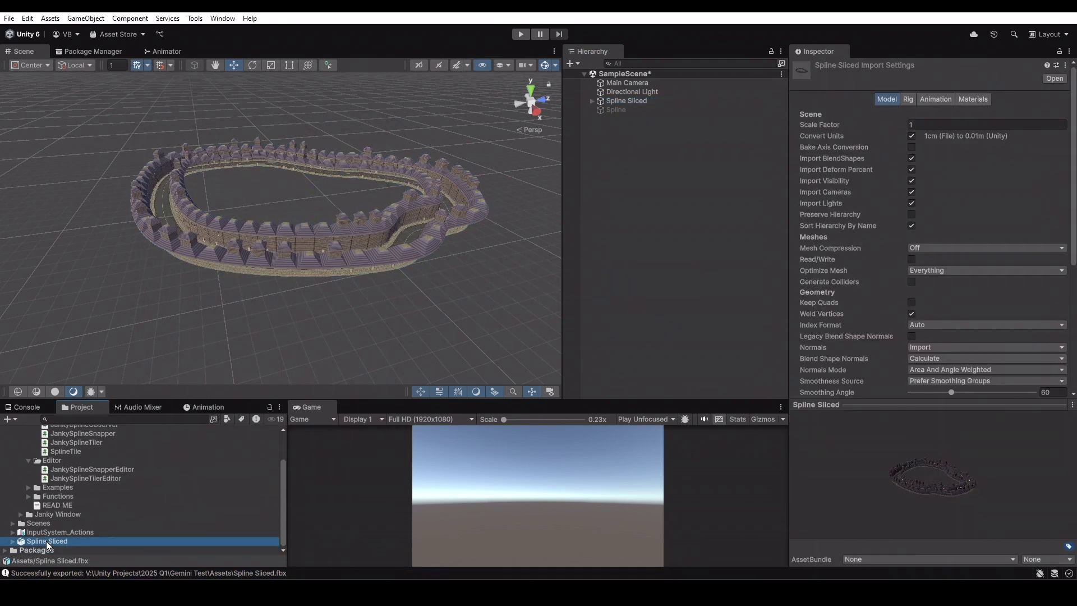
left_click_drag(47, 545, 712, 194)
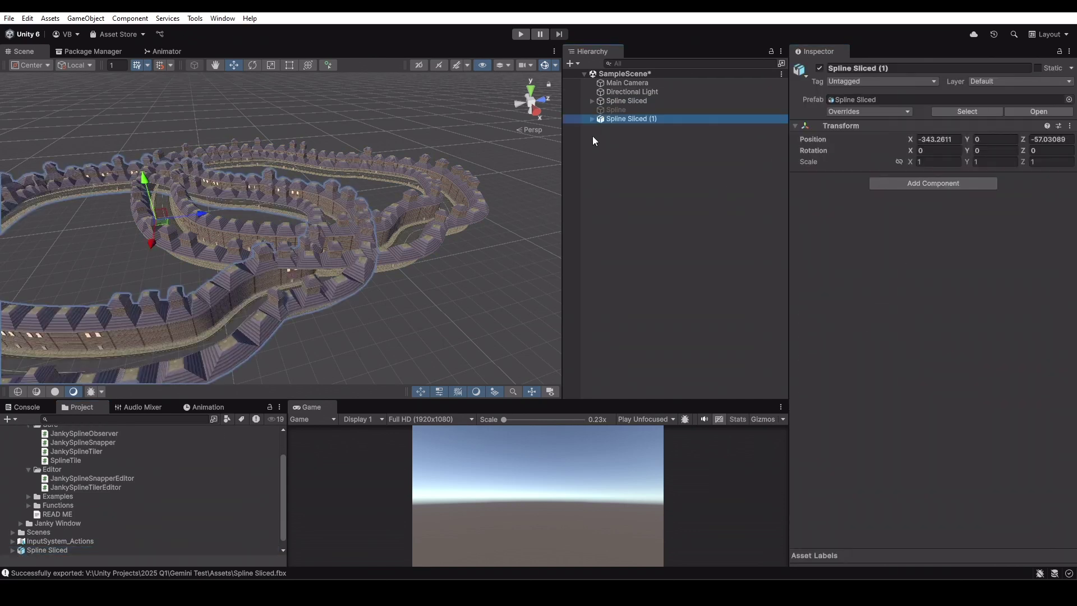
Align the imported model with the old Spline Sliced by resetting its transform as that object's child, and return it to the top level
right_click(939, 126)
left_click(979, 136)
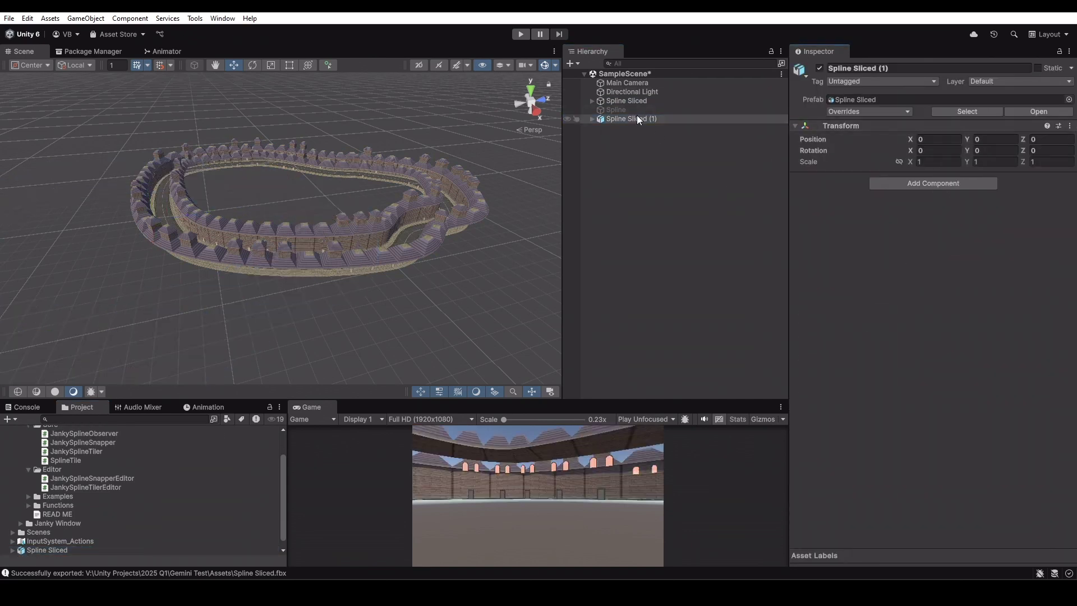
left_click_drag(633, 116, 638, 102)
right_click(883, 127)
left_click(914, 135)
left_click(626, 219)
Delete the old Spline Sliced object with its slices and rename the imported model Spline Sliced
left_click(626, 100)
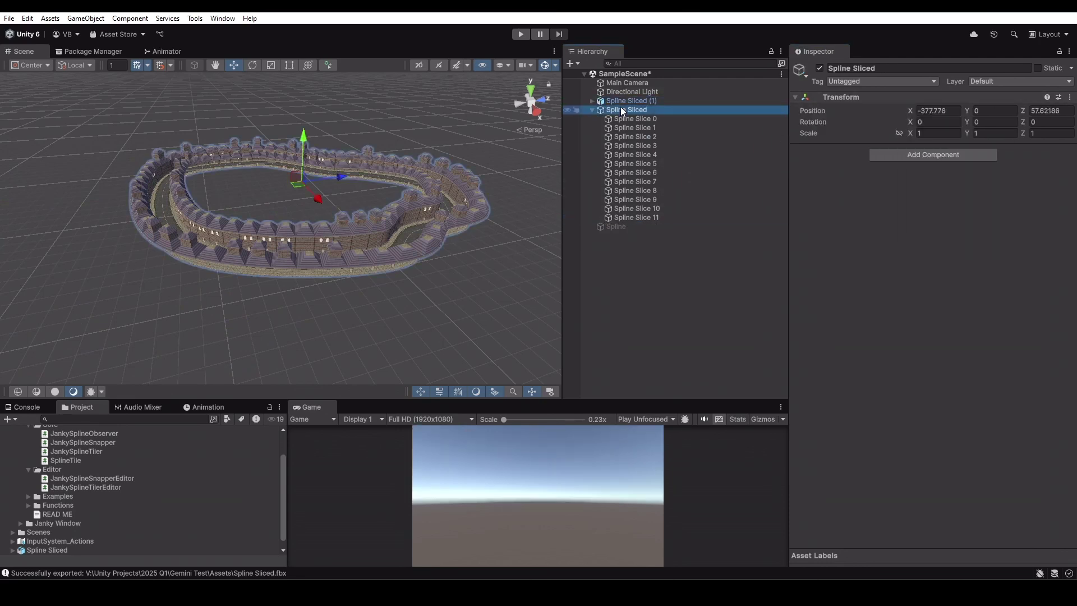
key("Delete")
left_click(622, 101)
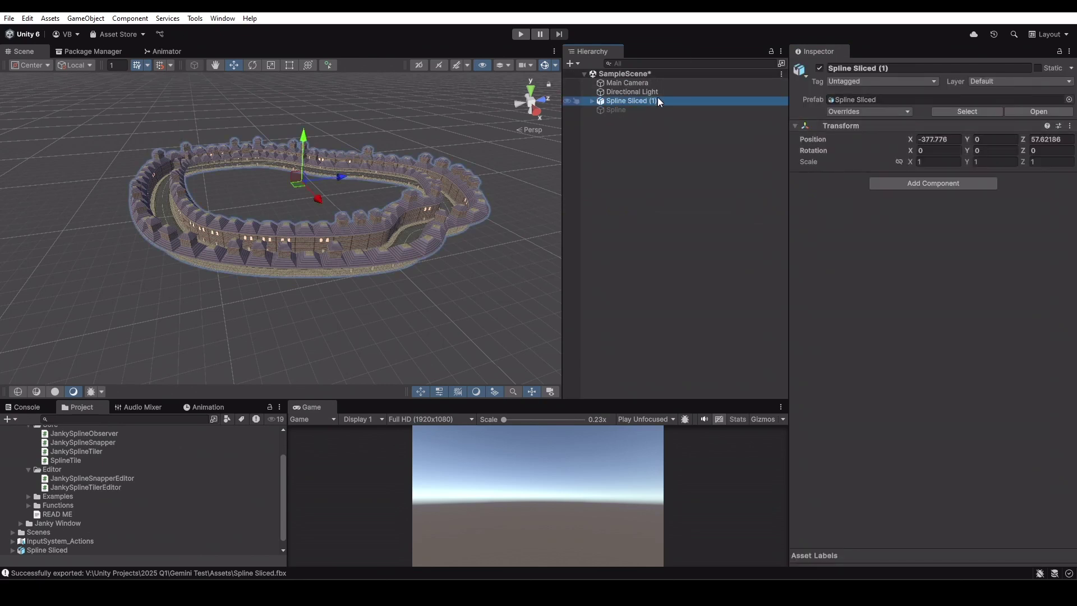
key("F2")
left_click_drag(646, 102, 725, 106)
key("BackSpace")
left_click(731, 168)
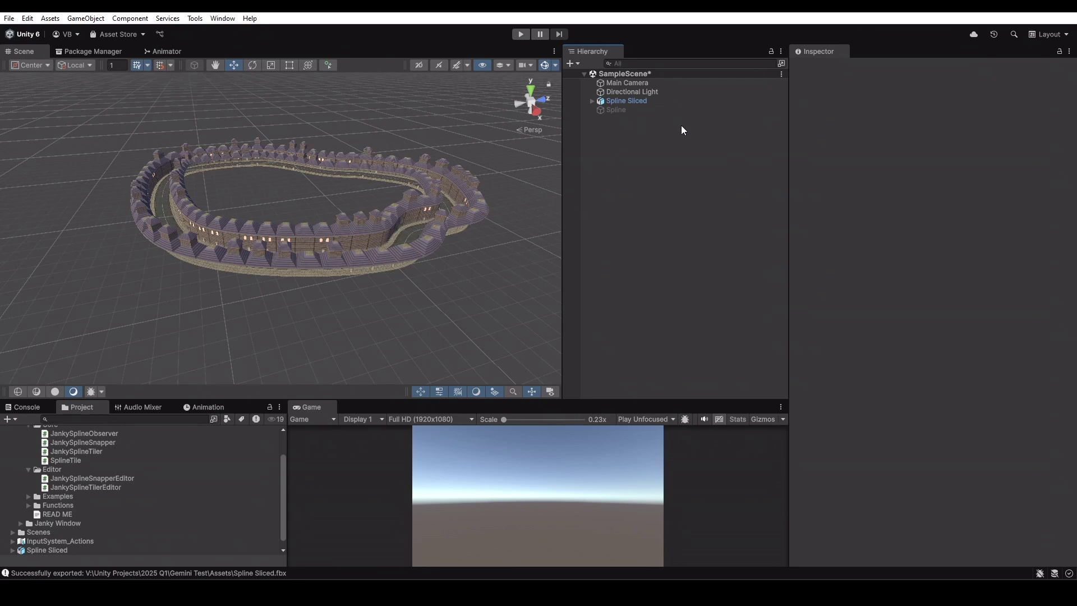
Review the model import settings of the Spline Sliced FBX asset
left_click(58, 549)
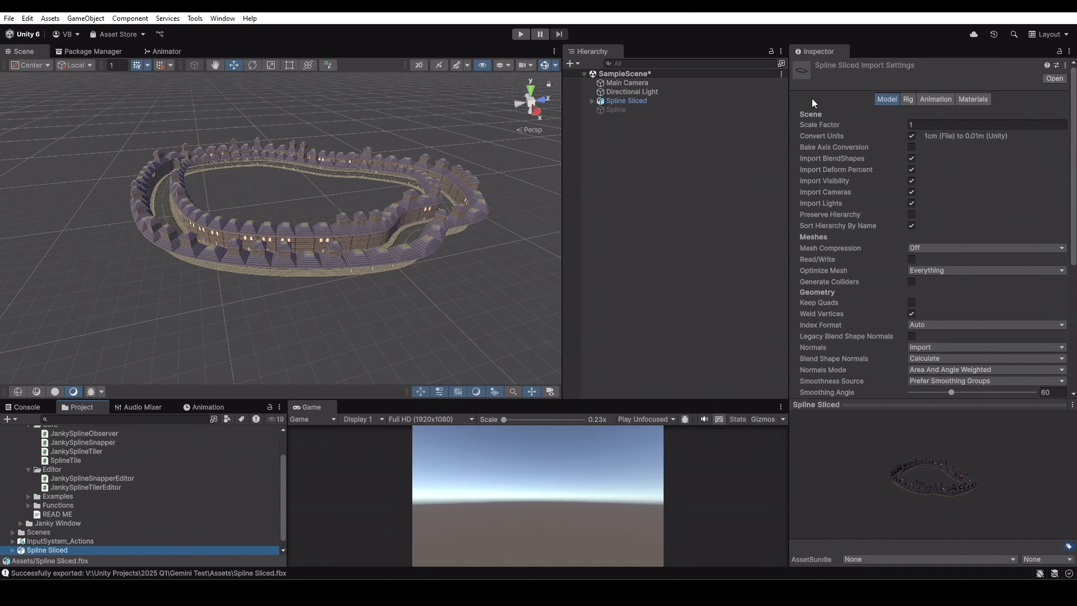
scroll(866, 247, "down", 8)
scroll(865, 280, "up", 8)
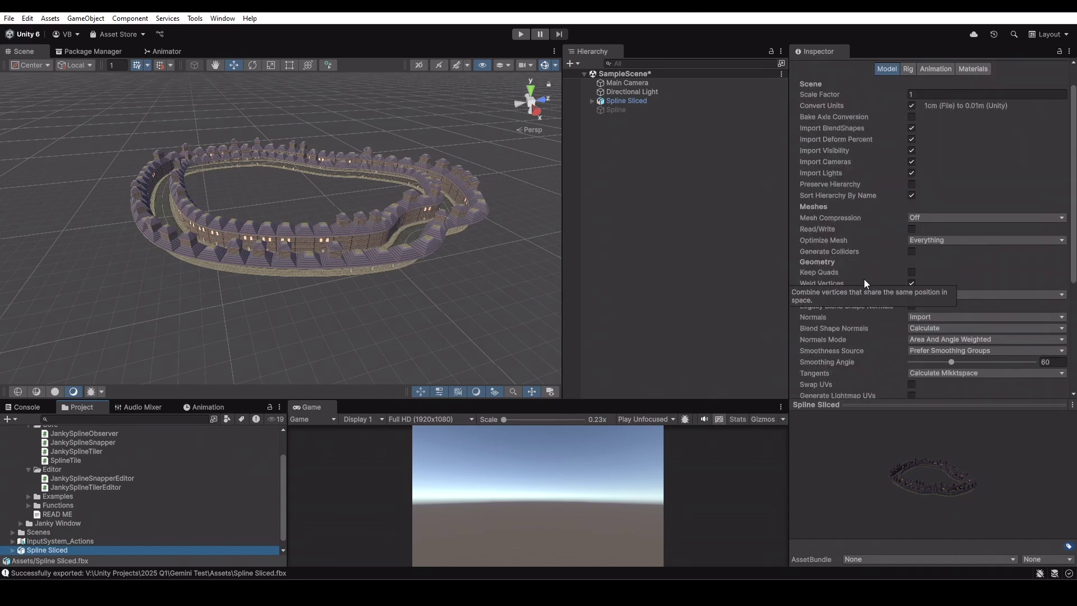
scroll(1074, 174, "down", 3)
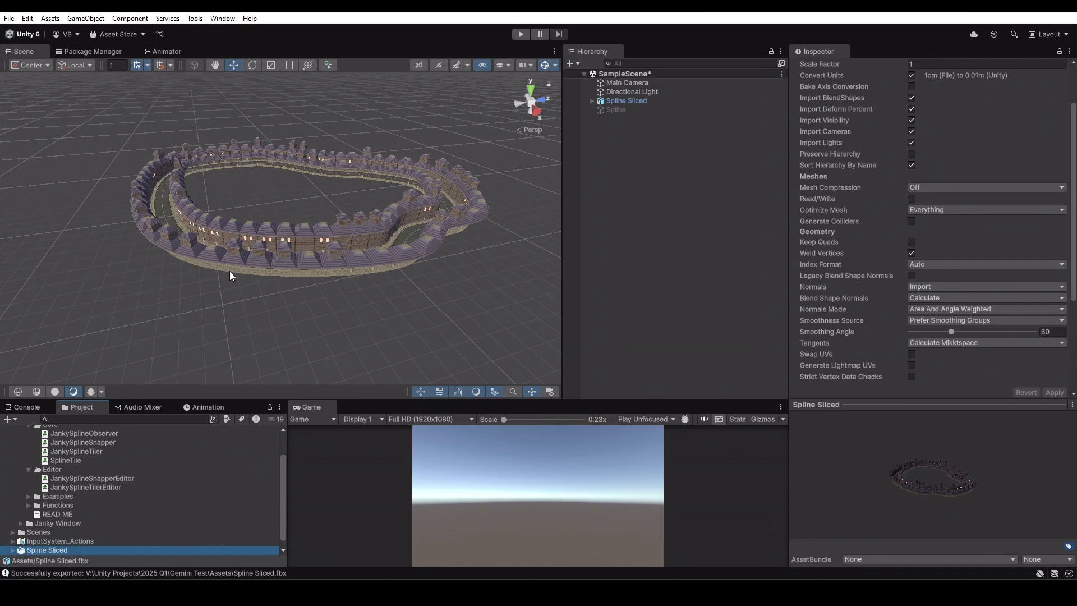
Expand the imported Spline Sliced and inspect its slices one by one, from Spline_Slice_1 to Spline_Slice_7
left_click(592, 101)
left_click(625, 118)
left_click(631, 128)
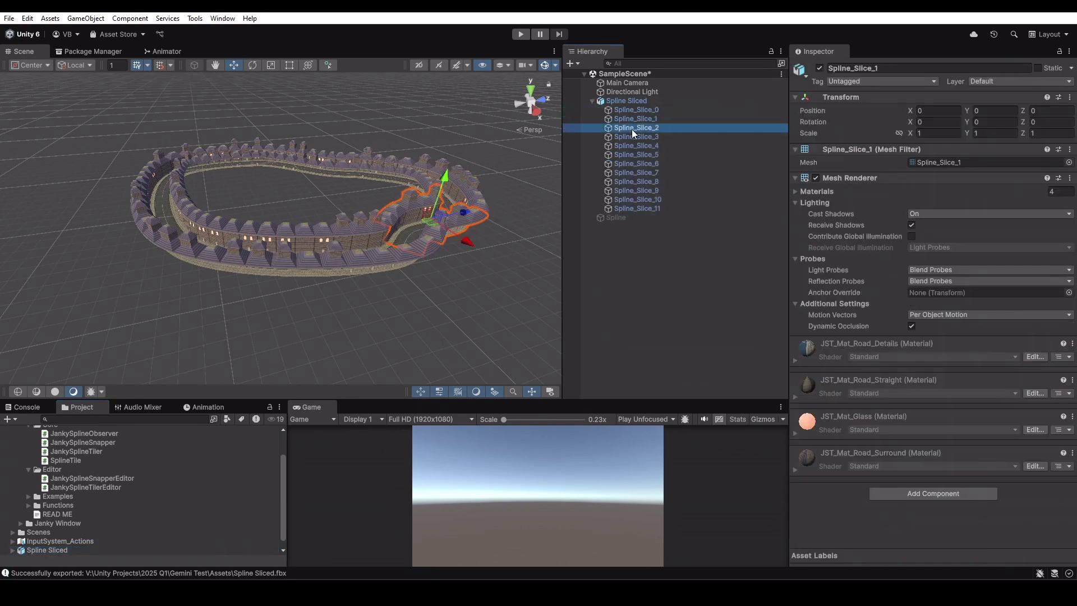
left_click(638, 137)
left_click(639, 145)
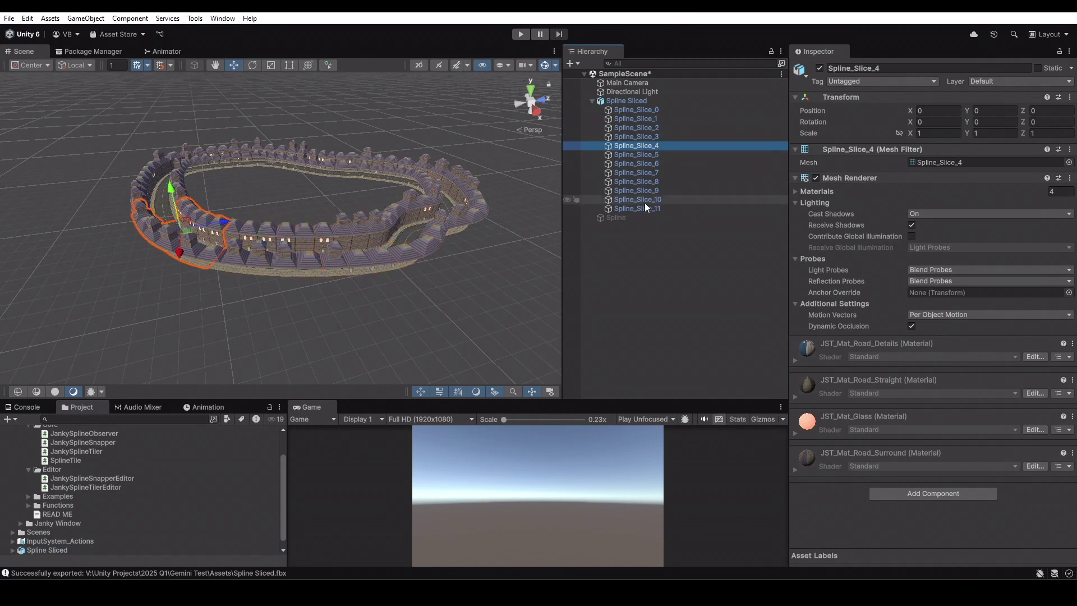
left_click(642, 154)
left_click(644, 163)
left_click(651, 174)
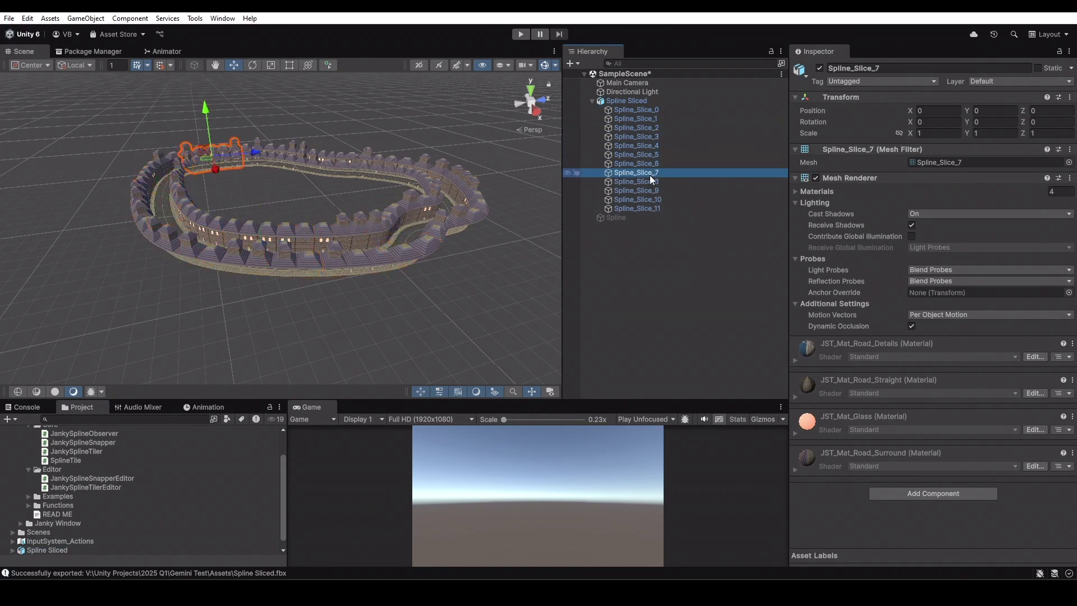
Examine the road loop up close in the scene, comparing the extents of Spline_Slice_1 and Spline_Slice_7
left_click_drag(447, 308, 277, 276, "alt")
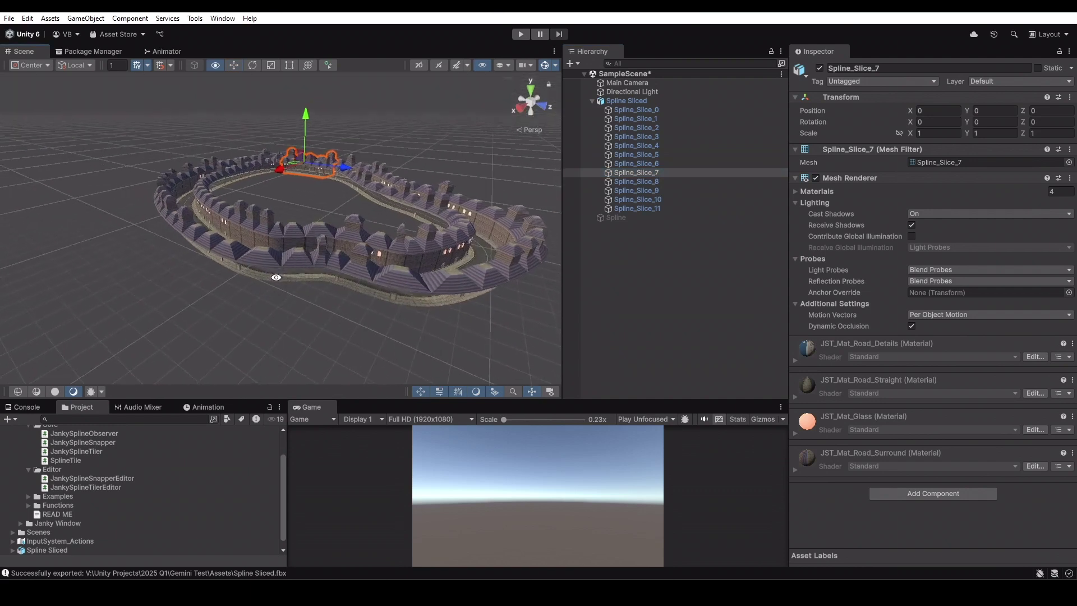
scroll(367, 227, "up", 3)
scroll(325, 266, "up", 2)
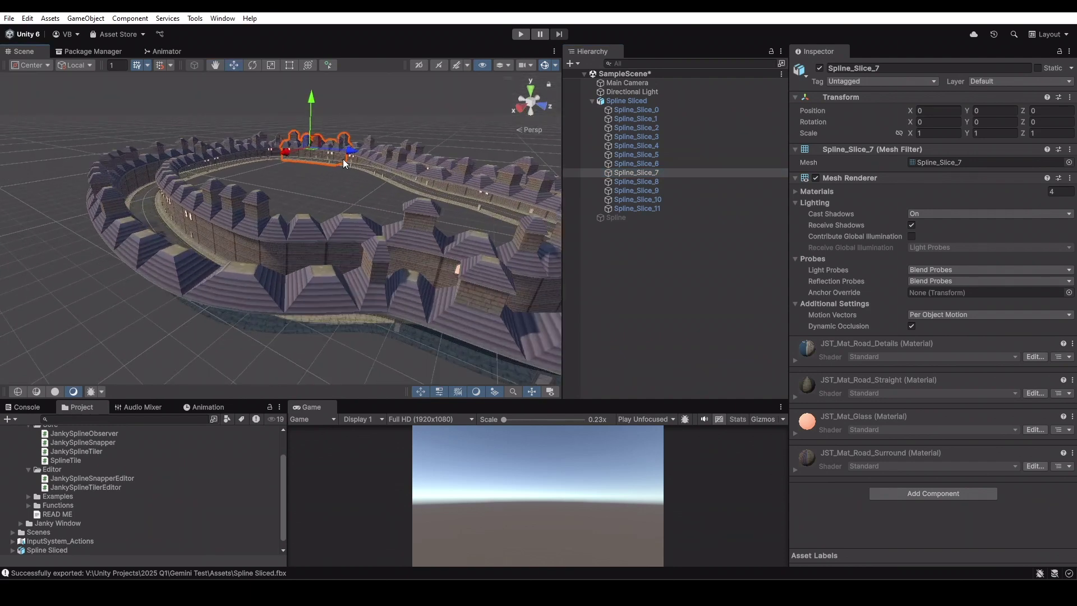
left_click_drag(359, 149, 328, 263, "alt")
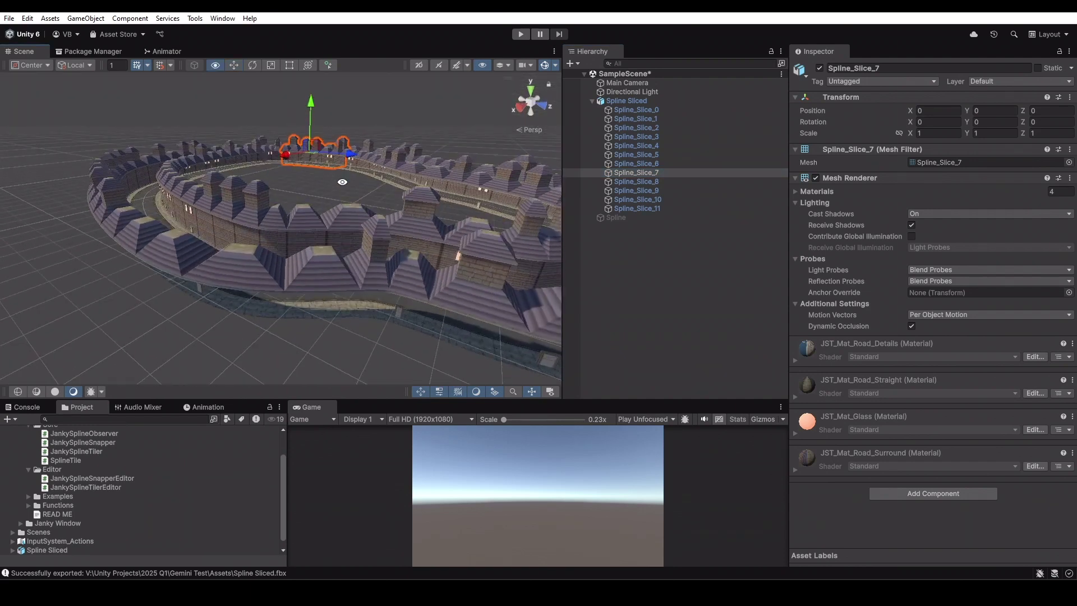
left_click(328, 264)
left_click(327, 263)
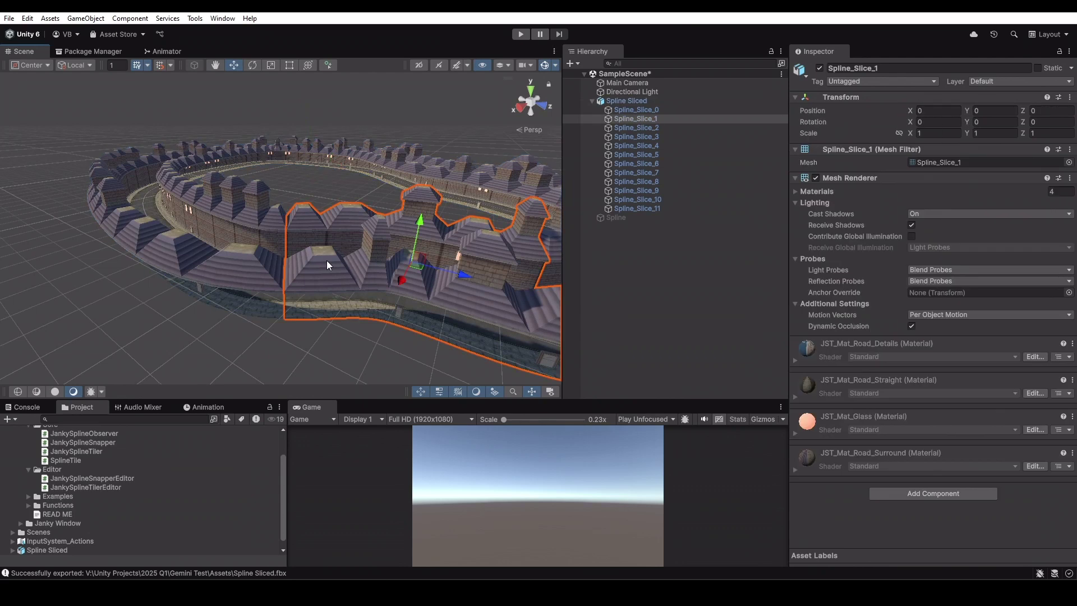
left_click(338, 158)
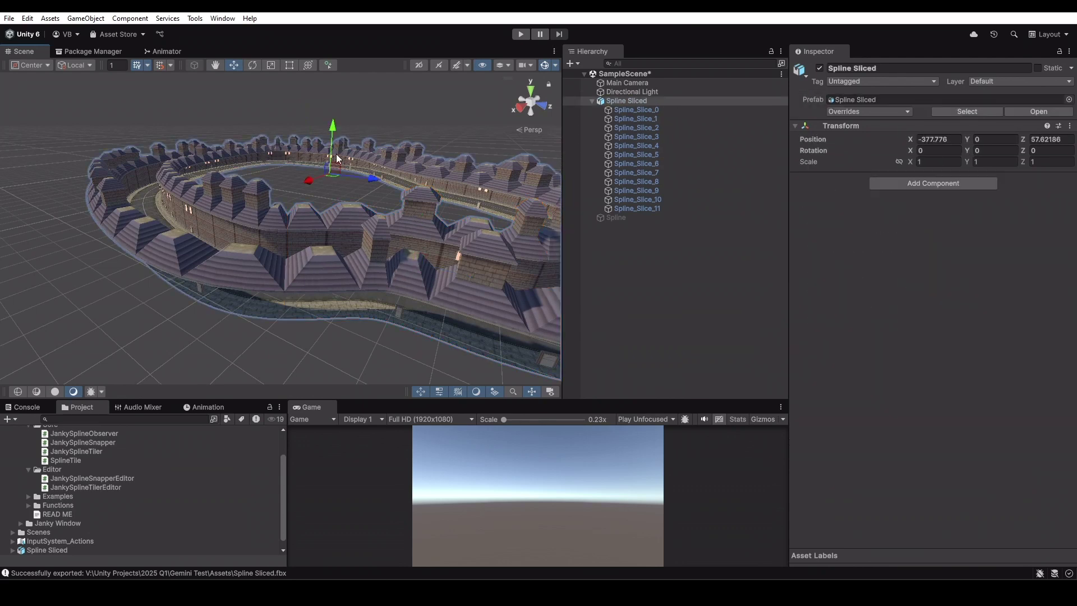
left_click(310, 156)
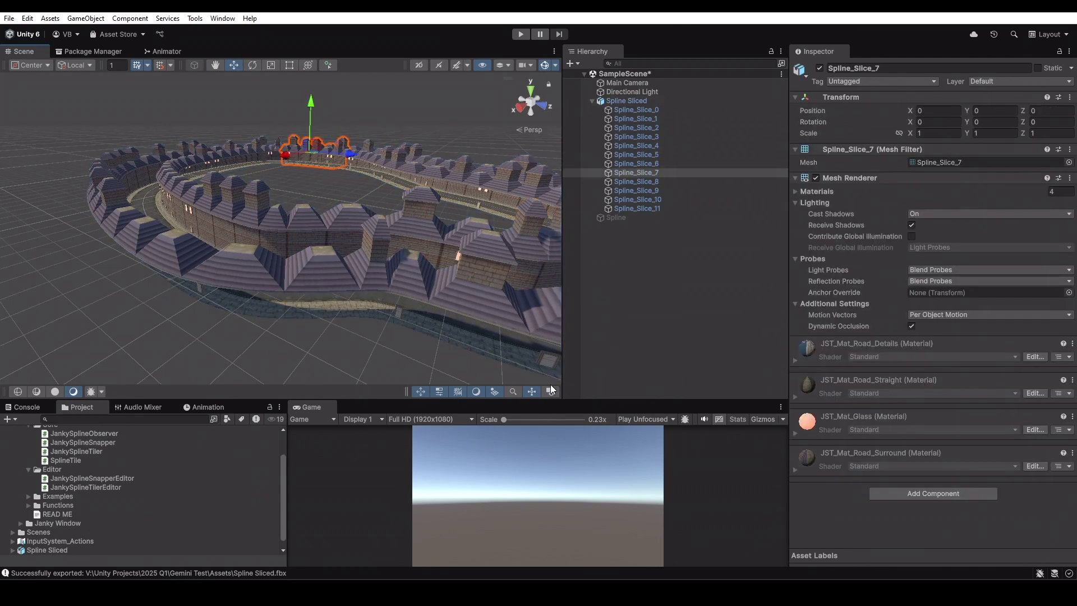
left_click(368, 278)
left_click(369, 278)
middle_click_drag(452, 264, 405, 255)
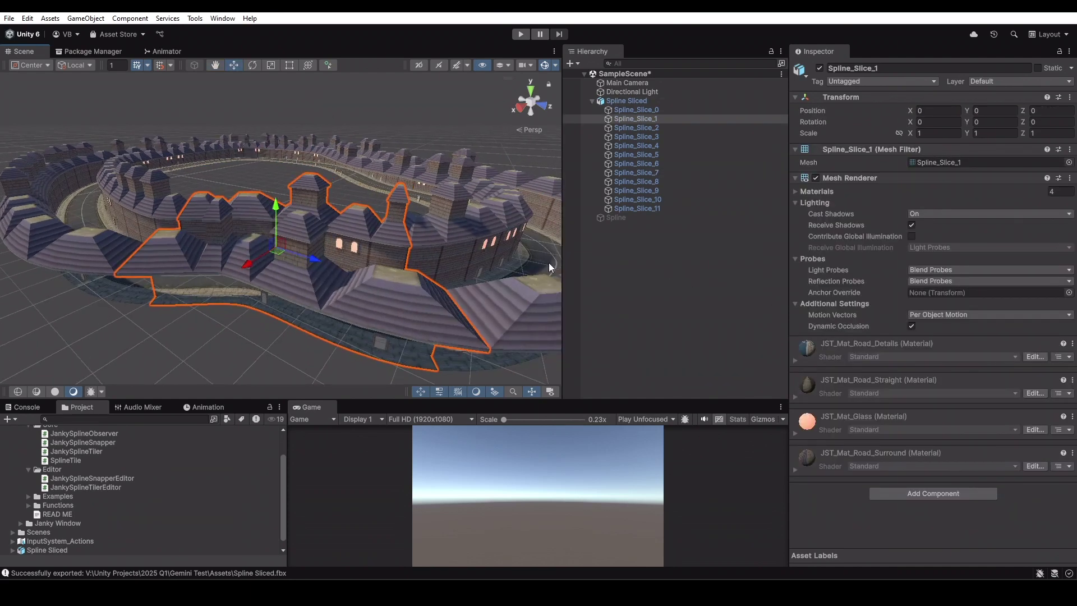
Clear the selection and inspect the whole imported road loop from several angles and distances
scroll(359, 201, "down", 5)
key("shift+d")
right_click_drag(340, 229, 258, 204)
left_click_drag(259, 204, 255, 228, "alt")
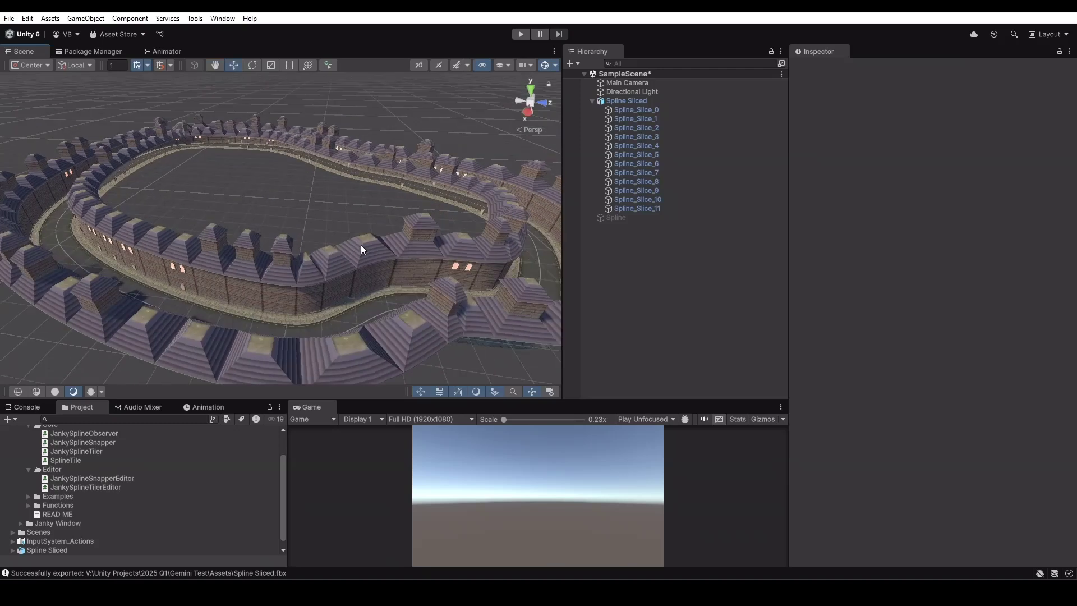
scroll(358, 237, "up", 3)
scroll(359, 236, "down", 6)
left_click_drag(309, 264, 321, 227, "alt")
scroll(335, 226, "up", 4)
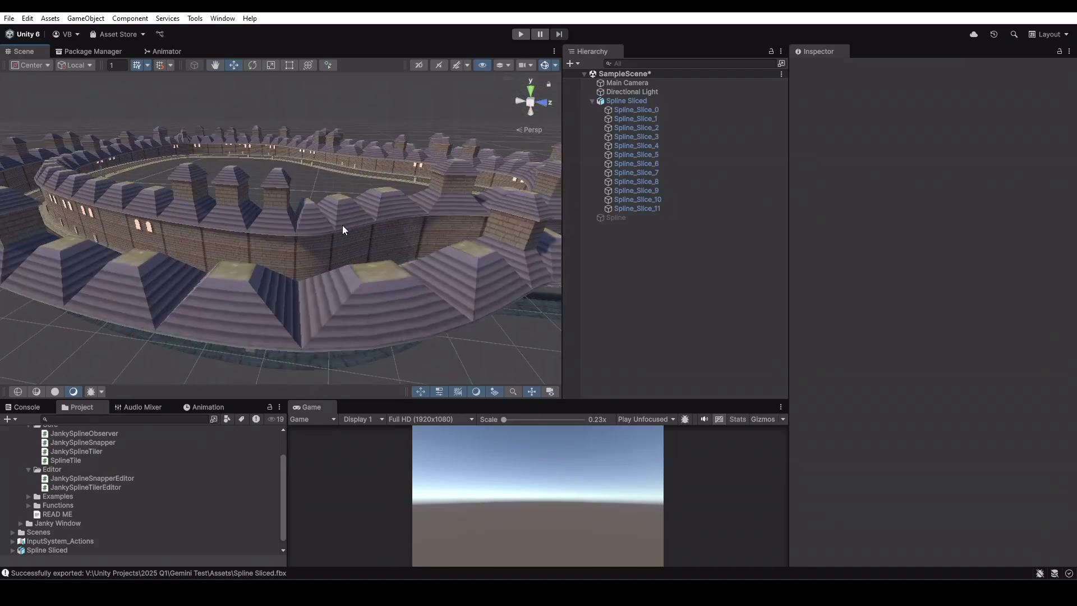
scroll(327, 202, "down", 5)
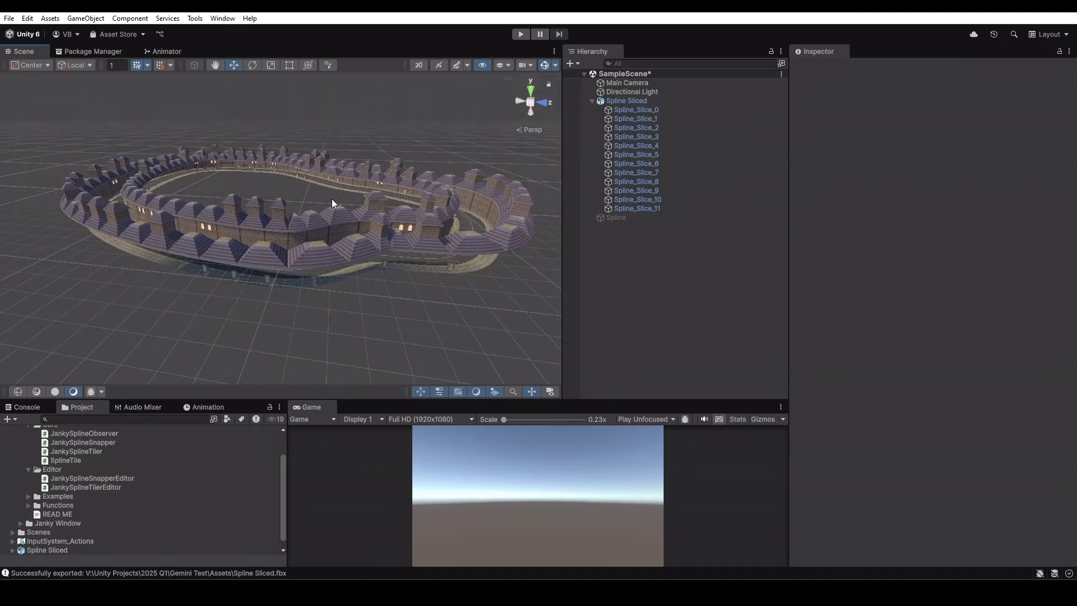
Delete the imported Spline Sliced from the scene and reactivate the original Spline object
left_click(711, 103)
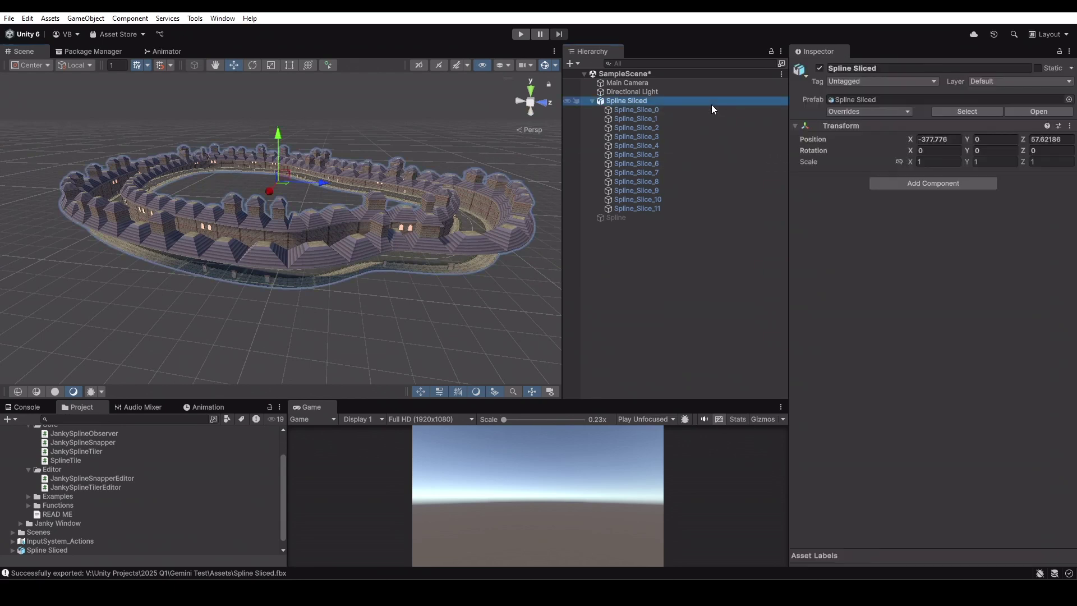
key("Delete")
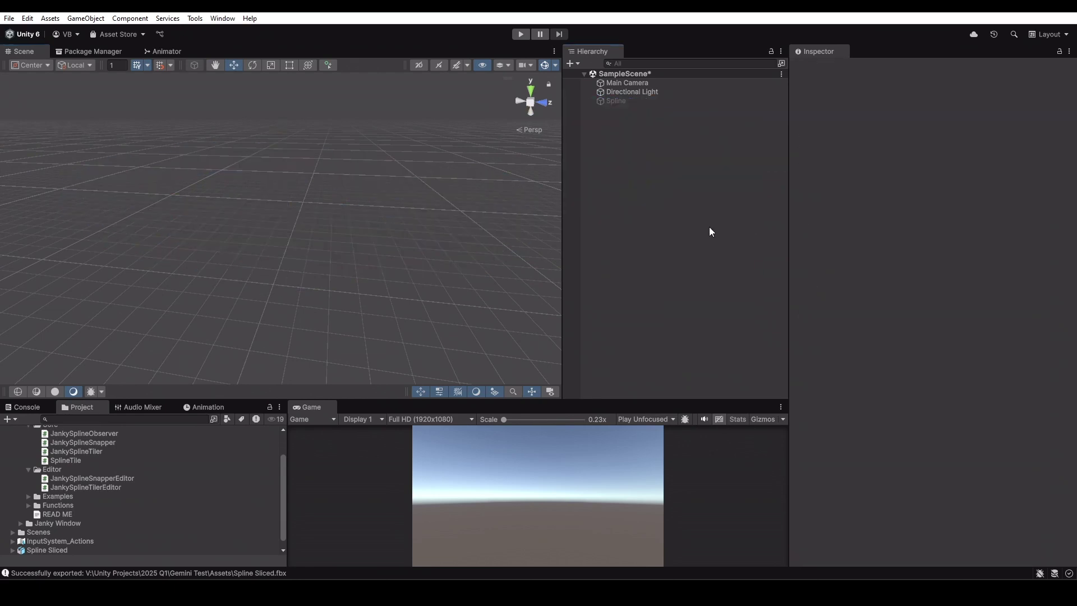
left_click(617, 100)
left_click(819, 68)
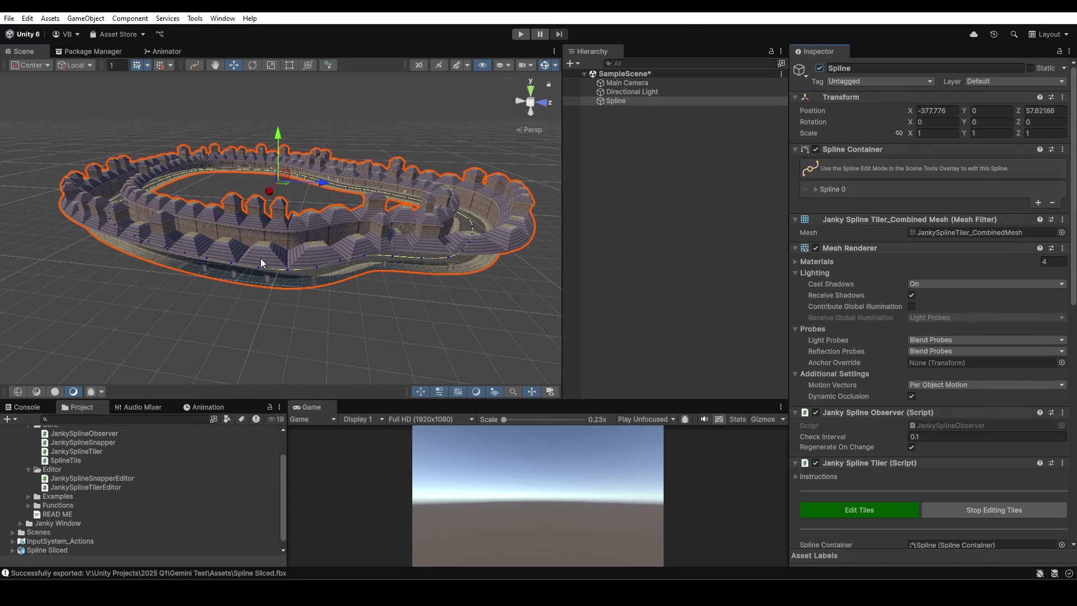
Reveal the Segment Overrides of the Spline's Janky Spline Tiler and examine the overrides listed for its segments
left_click_drag(359, 207, 539, 196, "alt")
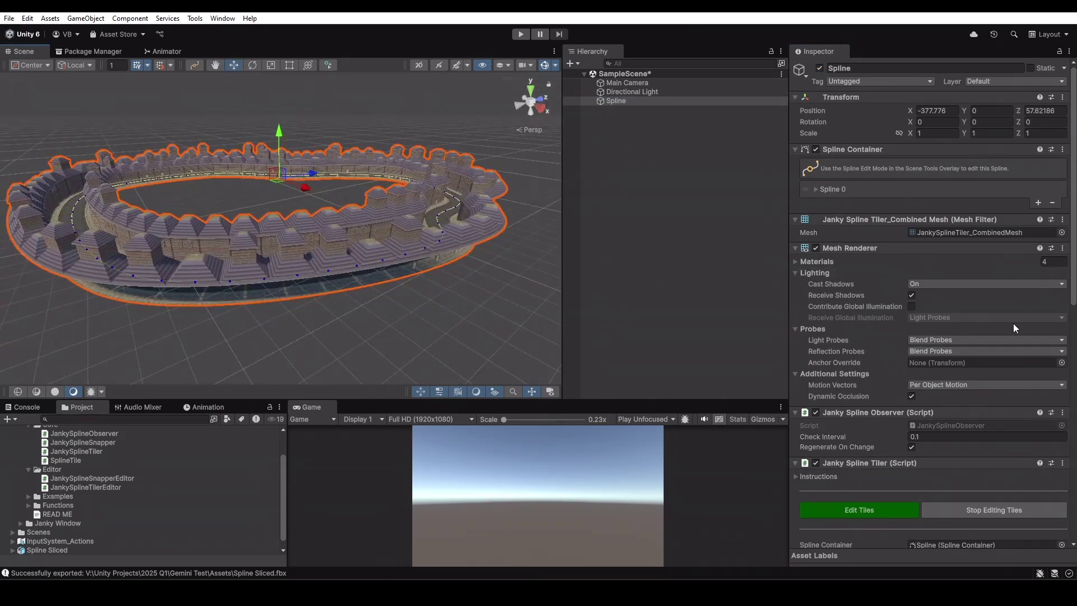
scroll(1015, 294, "down", 10)
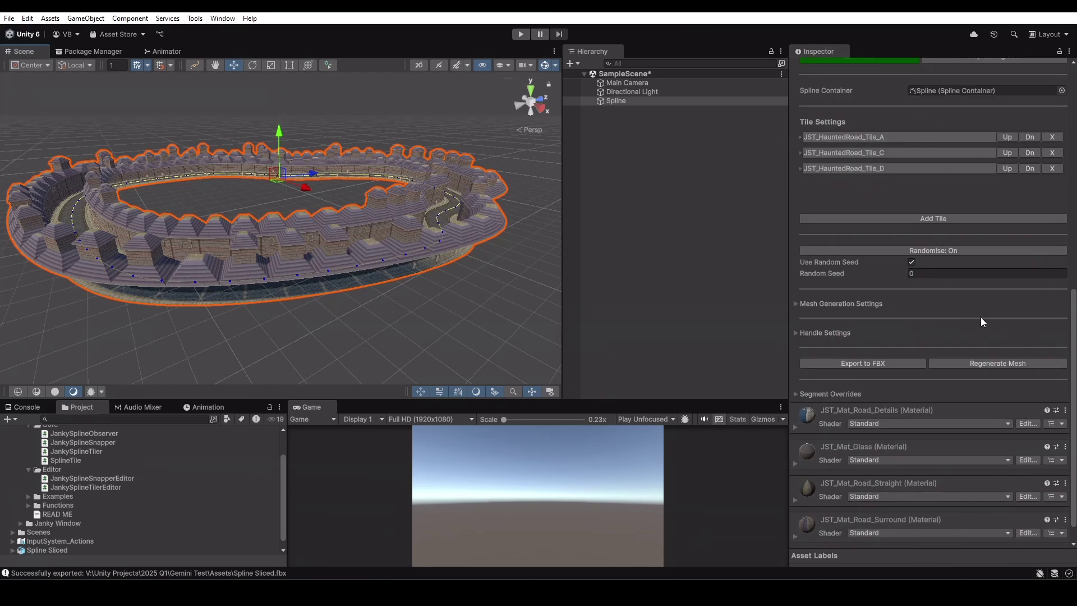
left_click(795, 394)
scroll(1003, 365, "down", 3)
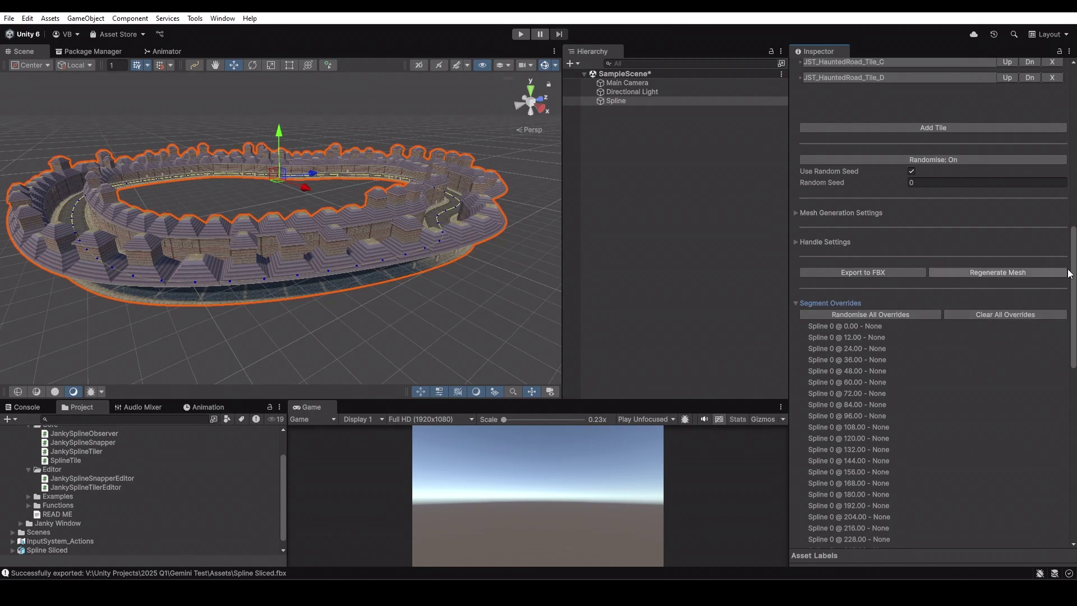
left_click(990, 308)
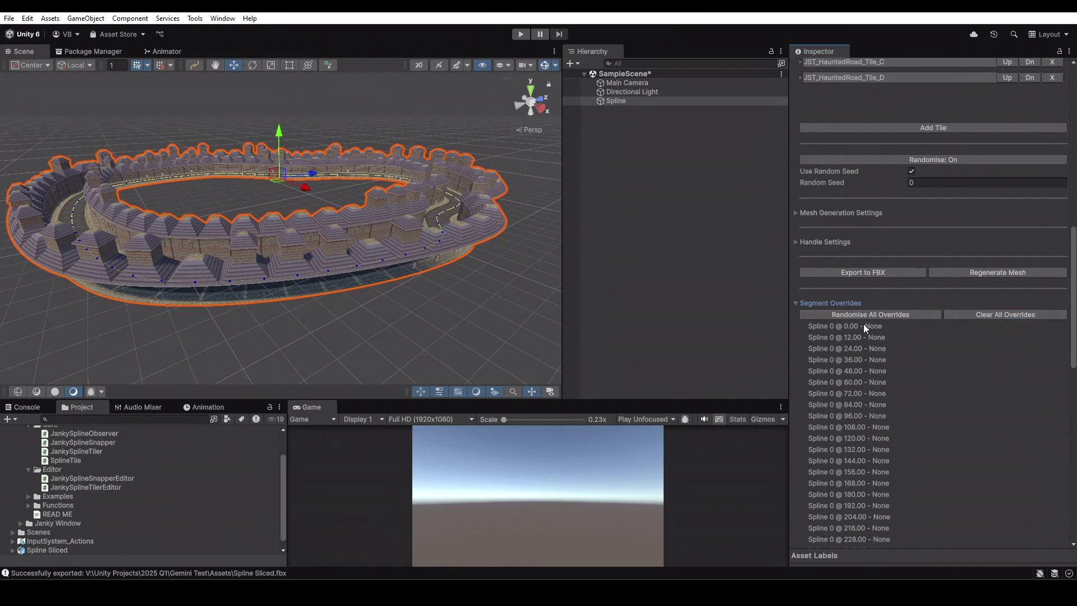
scroll(863, 324, "down", 15)
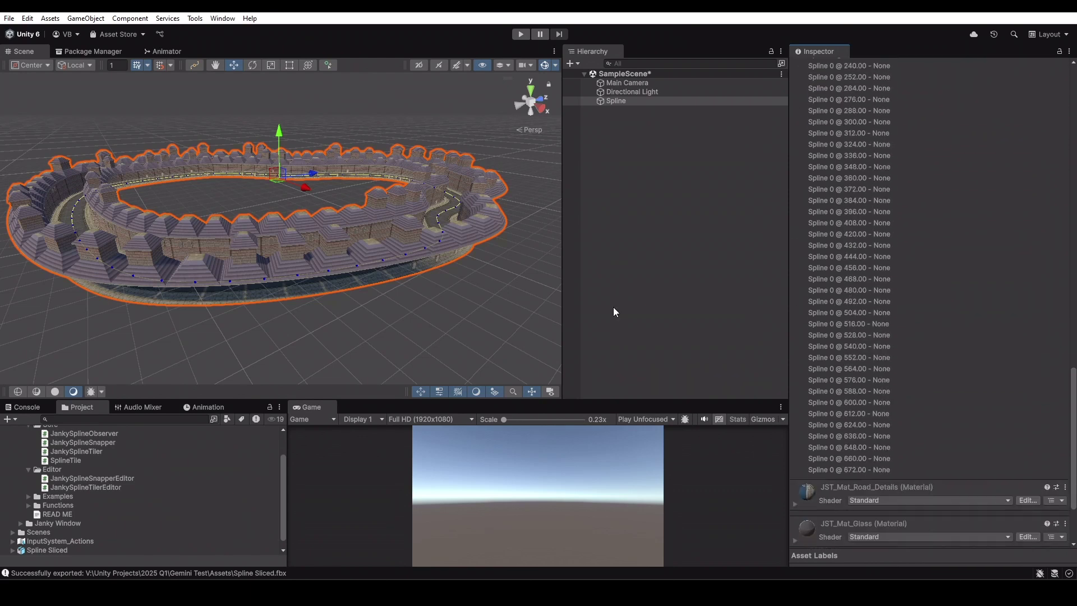
Override one segment at the front of the road loop with JST_HauntedRoad_Tile_A, and clear all overrides again
right_click(358, 264)
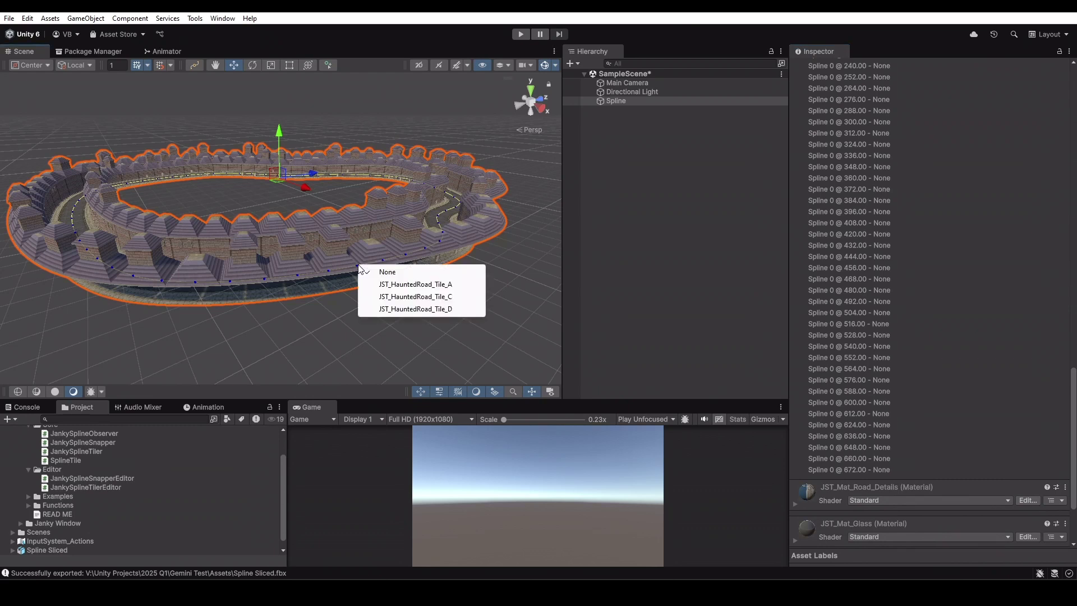
left_click(436, 284)
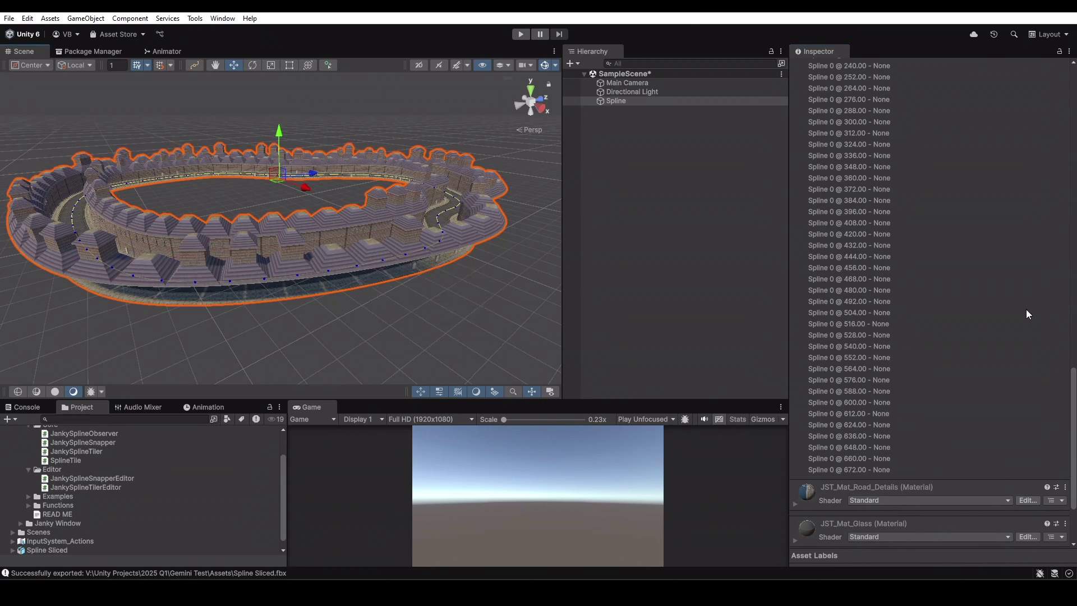
scroll(1033, 310, "up", 10)
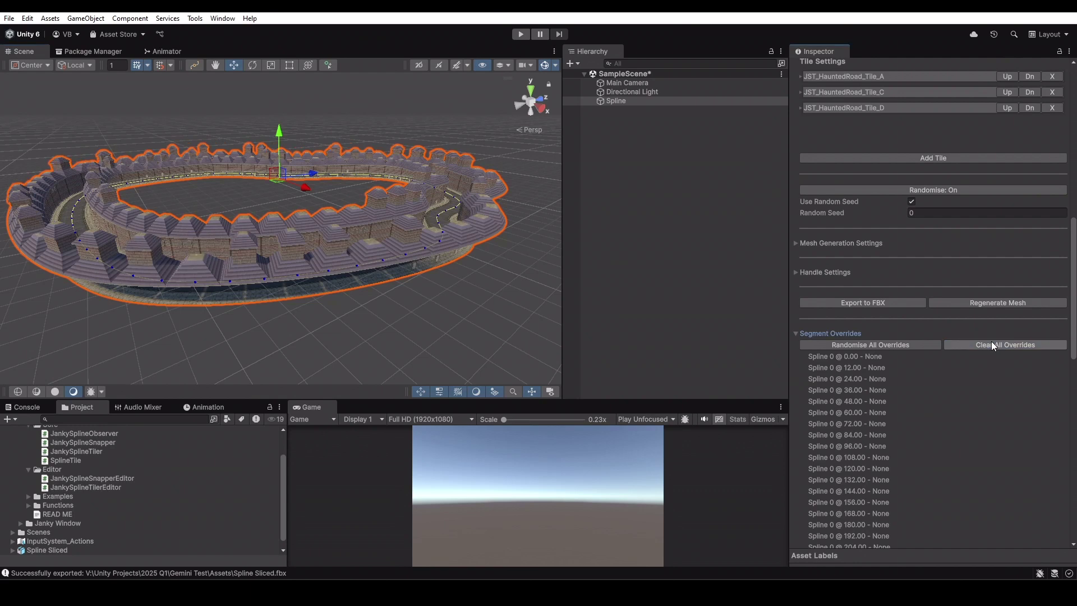
left_click(990, 343)
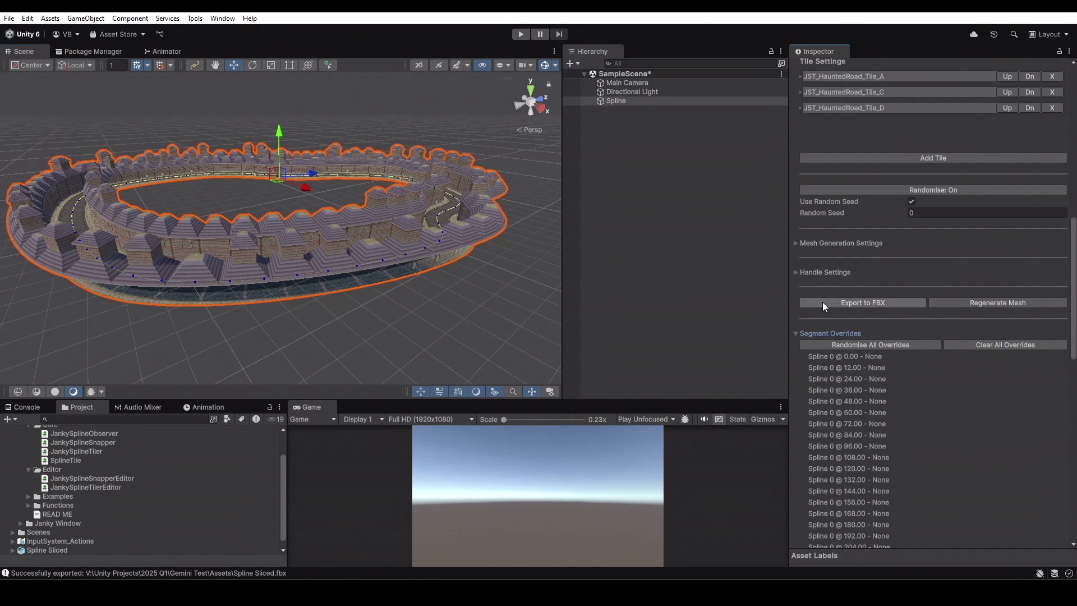
Randomise all segment overrides and review the tile assigned to each segment in the list
scroll(993, 387, "down", 2)
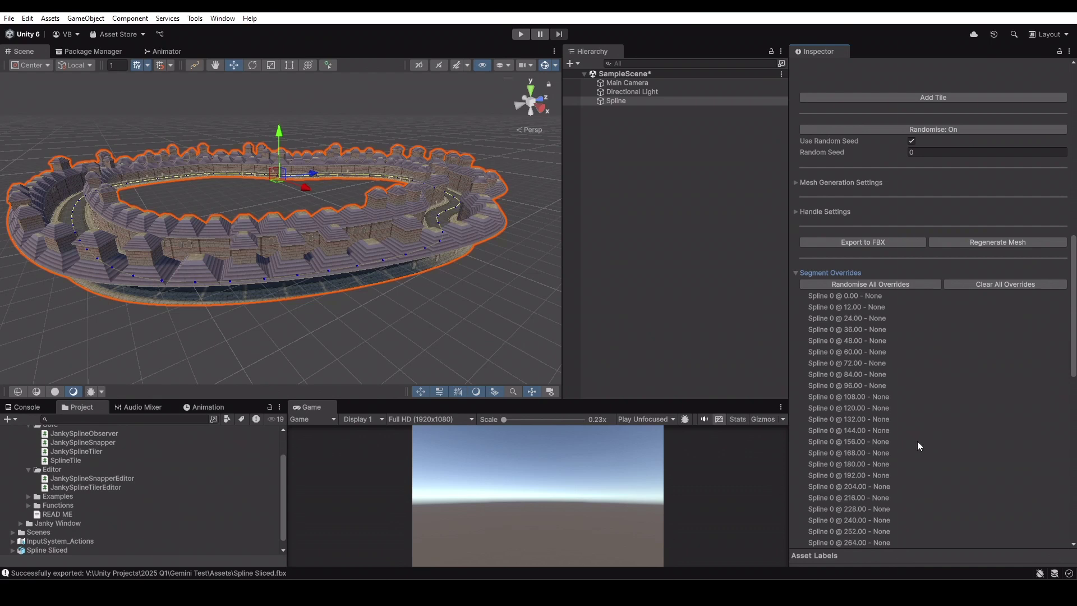
scroll(897, 375, "down", 10)
scroll(916, 487, "up", 9)
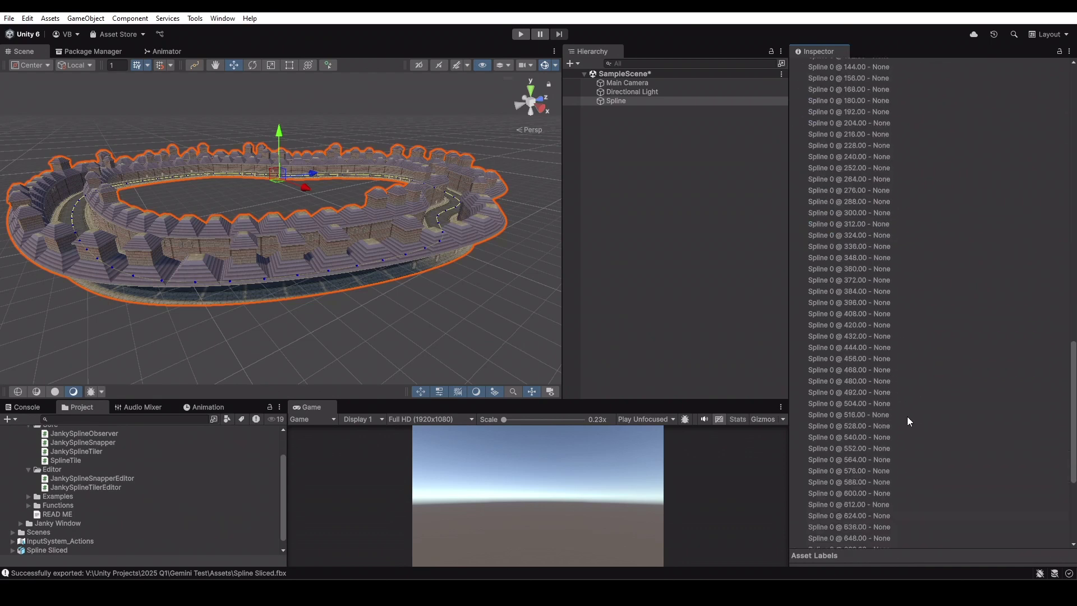
scroll(867, 367, "up", 2)
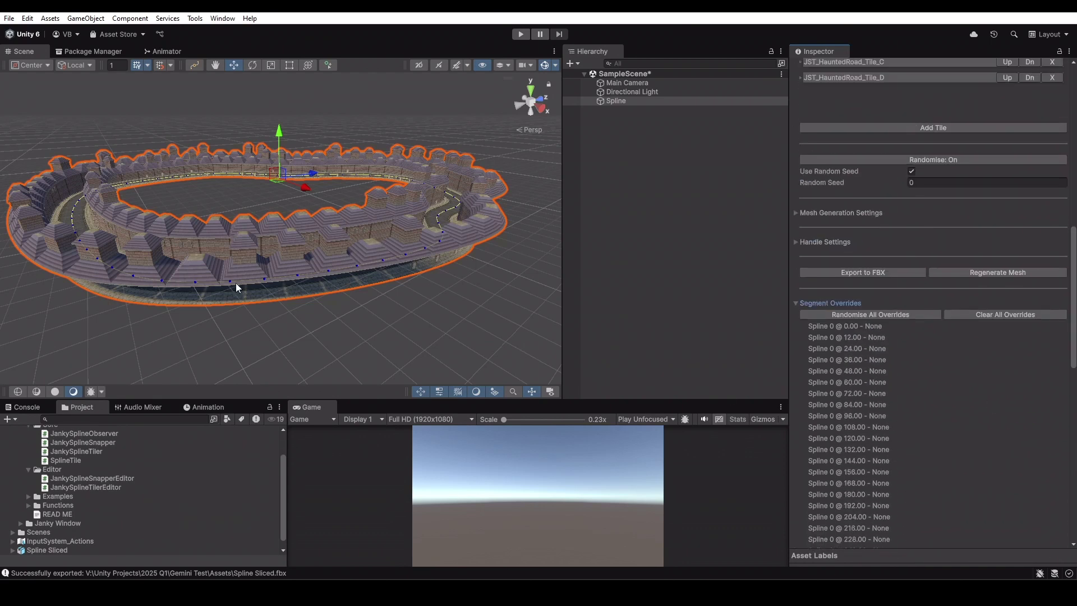
left_click(899, 313)
scroll(981, 332, "down", 3)
scroll(982, 337, "down", 15)
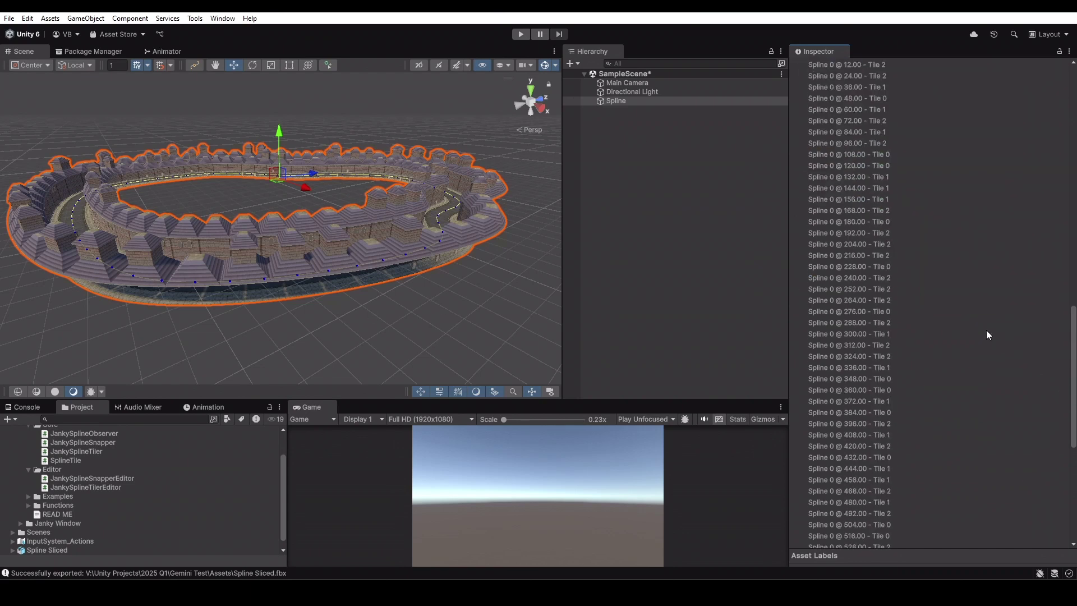
scroll(904, 390, "up", 17)
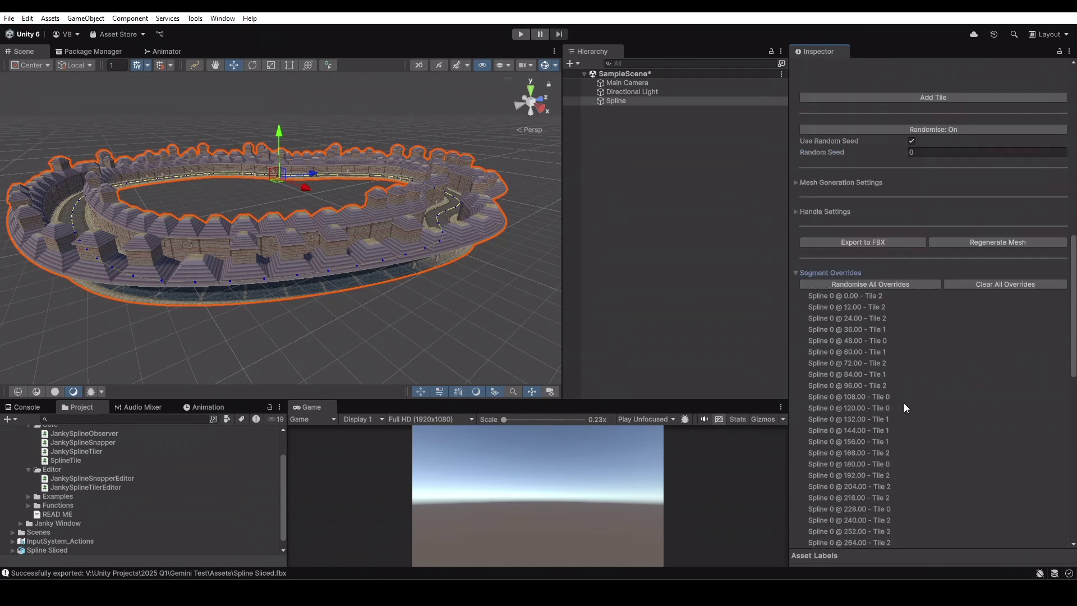
Turn off Use Random Seed and randomise all segment overrides several times, checking the resulting tile list
scroll(882, 427, "up", 5)
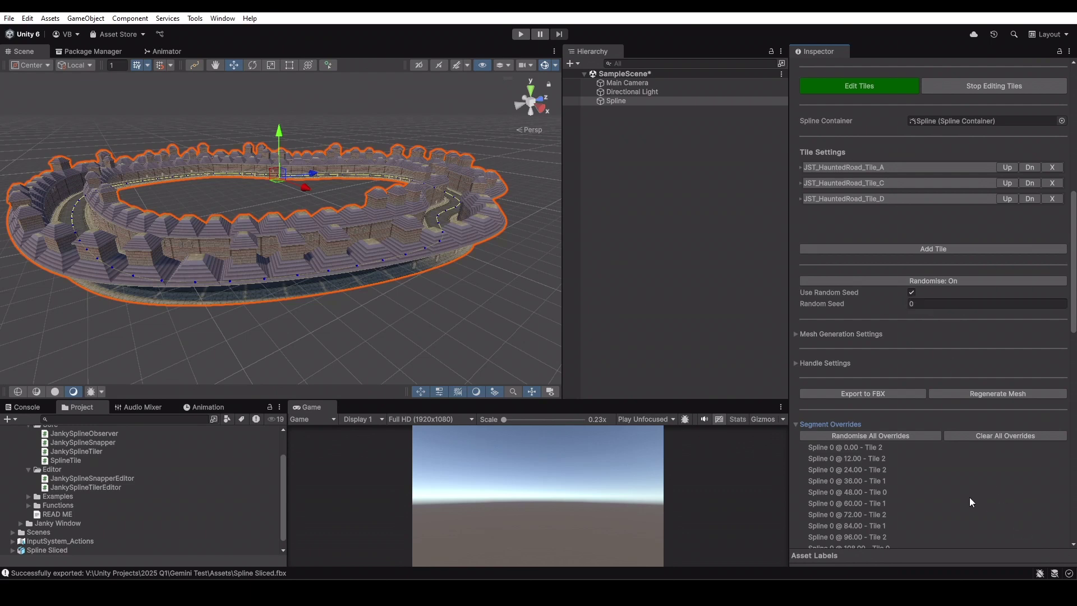
left_click(905, 291)
scroll(927, 437, "down", 3)
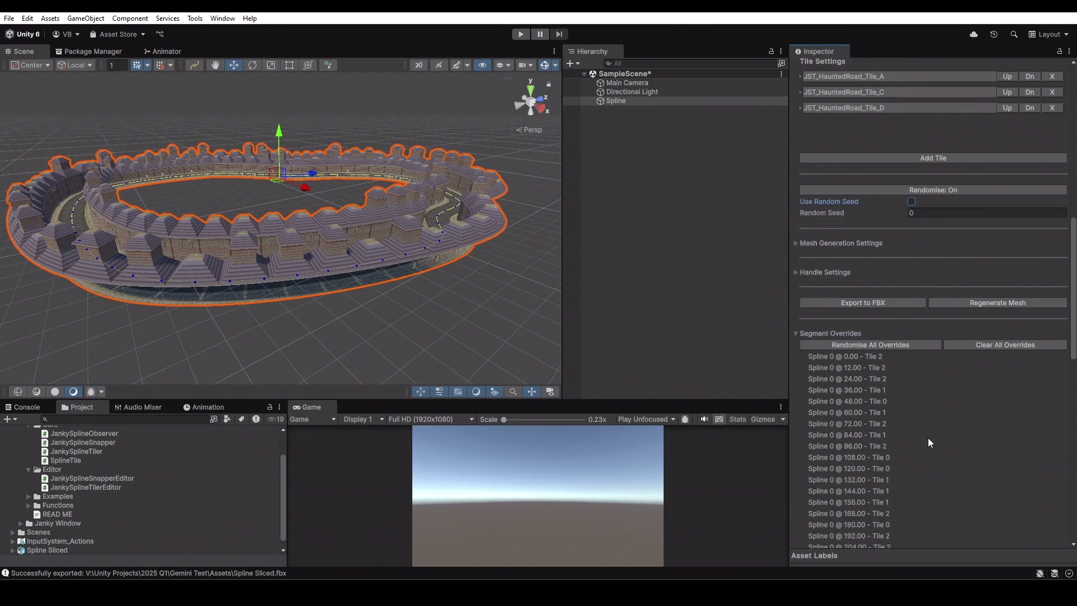
scroll(926, 404, "down", 3)
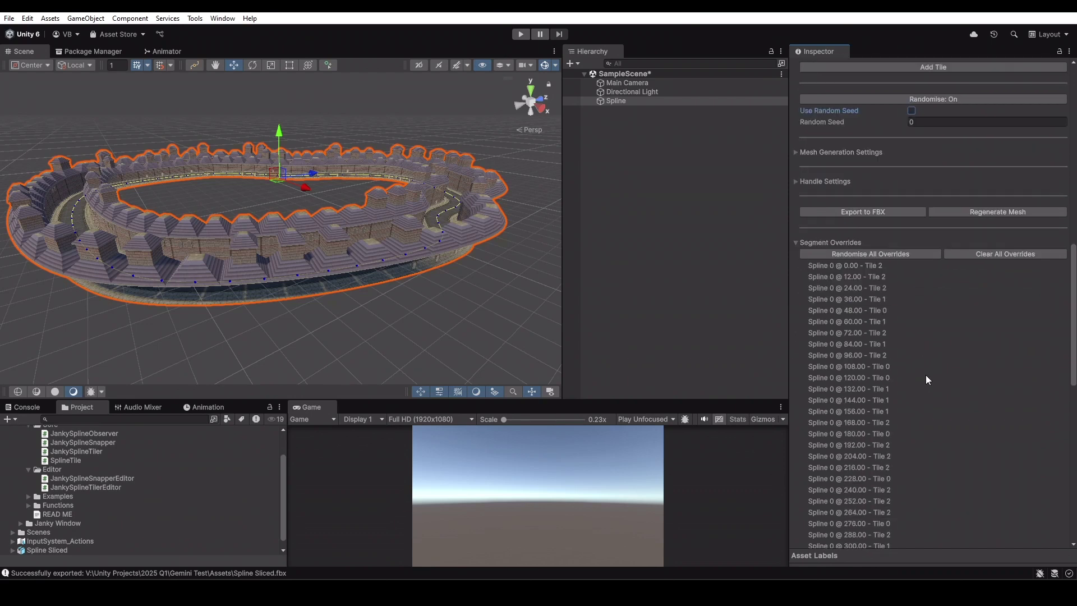
left_click(862, 255)
left_click(860, 254)
left_click(861, 254)
left_click(860, 250)
left_click(860, 250)
left_click(859, 251)
scroll(962, 393, "down", 10)
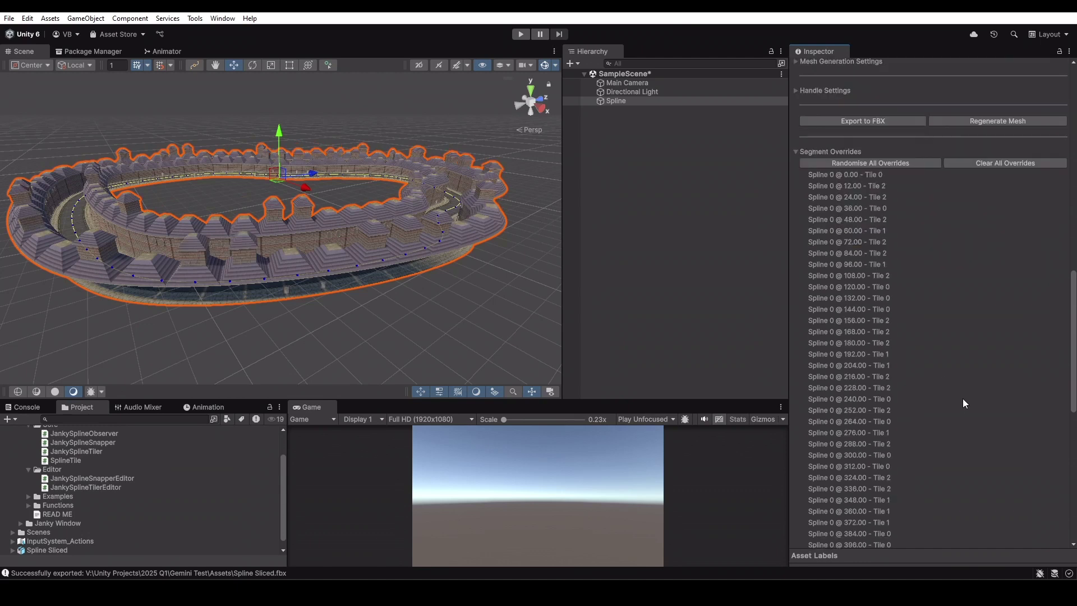
scroll(962, 387, "up", 10)
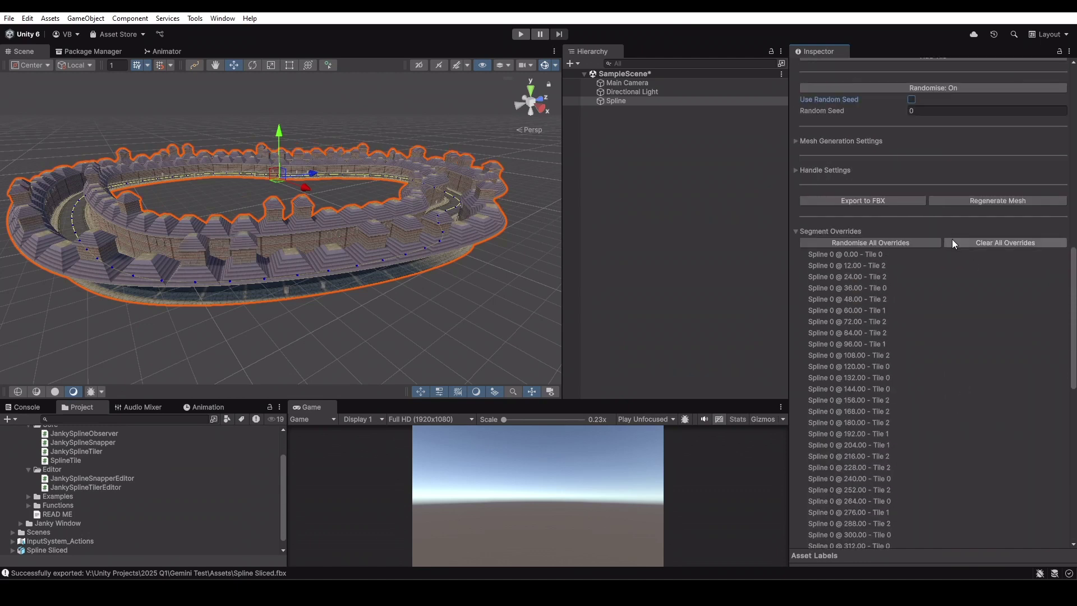
Randomise all segment overrides, clear them and randomise them again, reviewing the tiles assigned along the spline
left_click(862, 244)
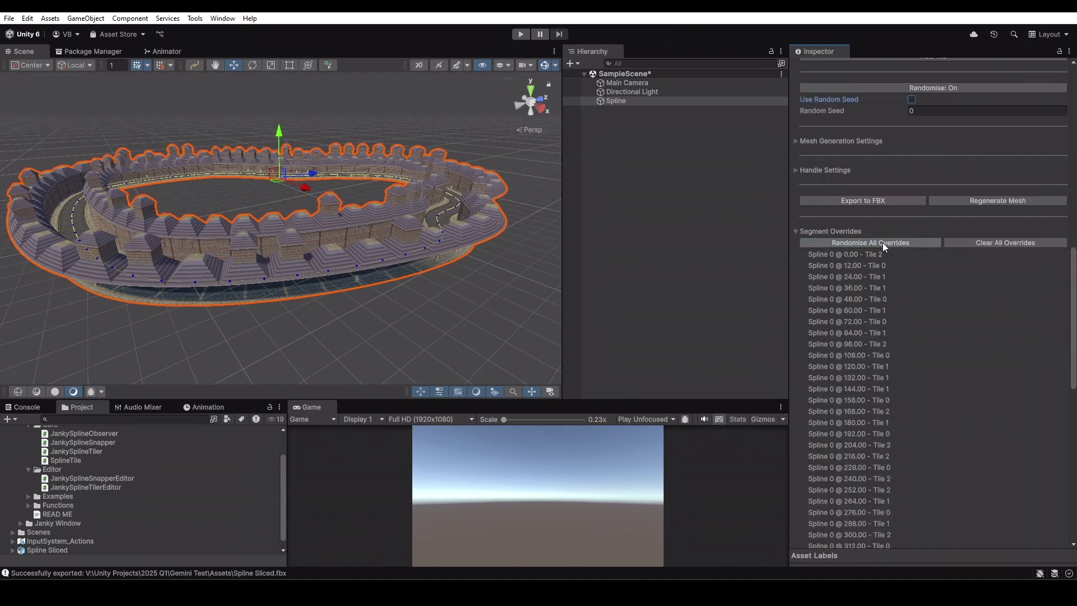
left_click(994, 242)
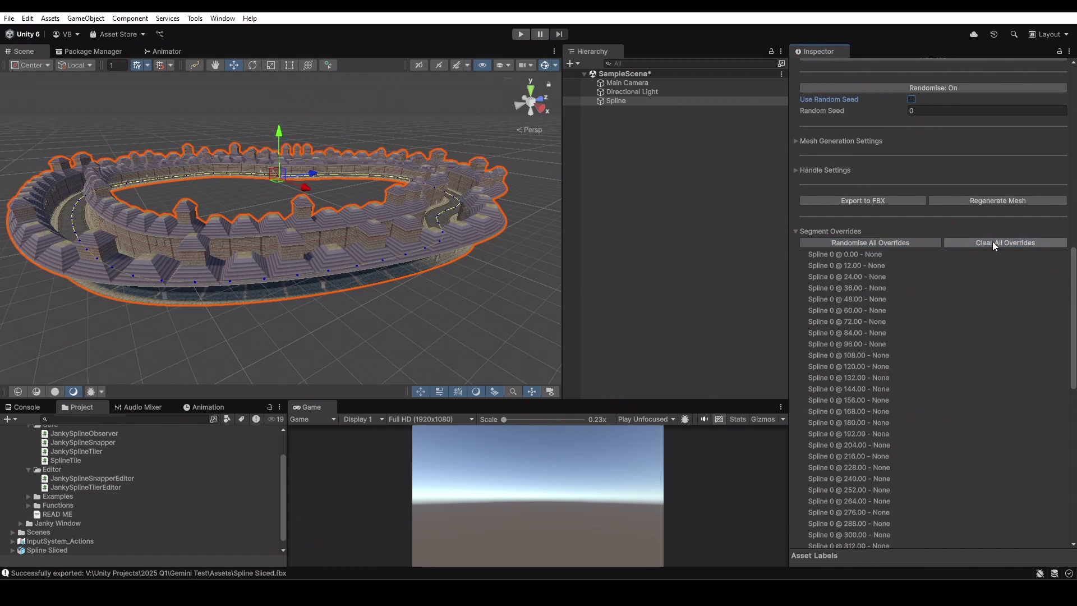
left_click(849, 244)
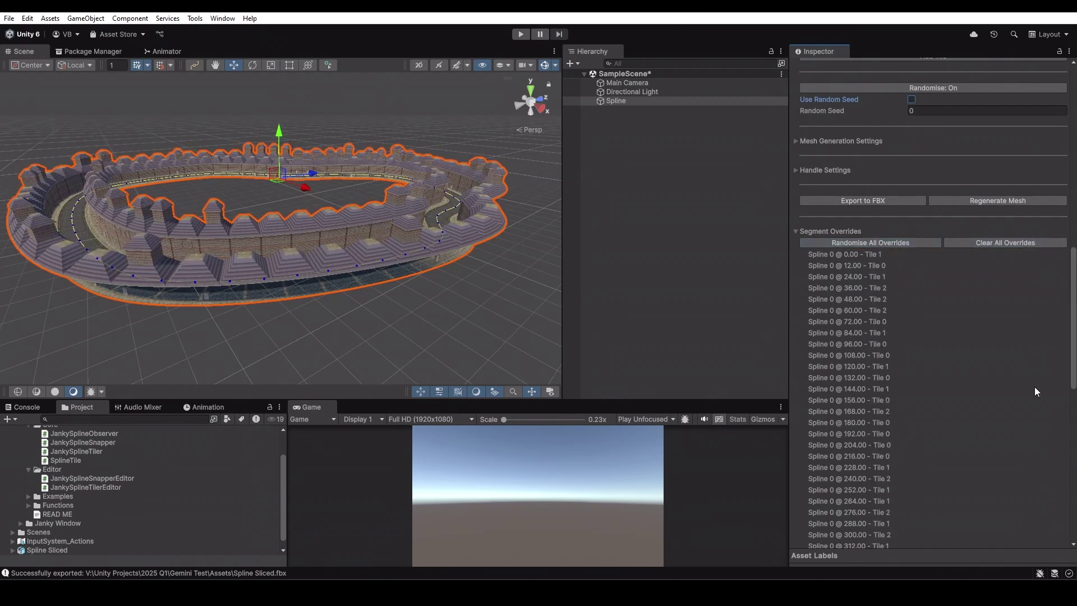
scroll(1008, 365, "down", 10)
scroll(1006, 361, "up", 10)
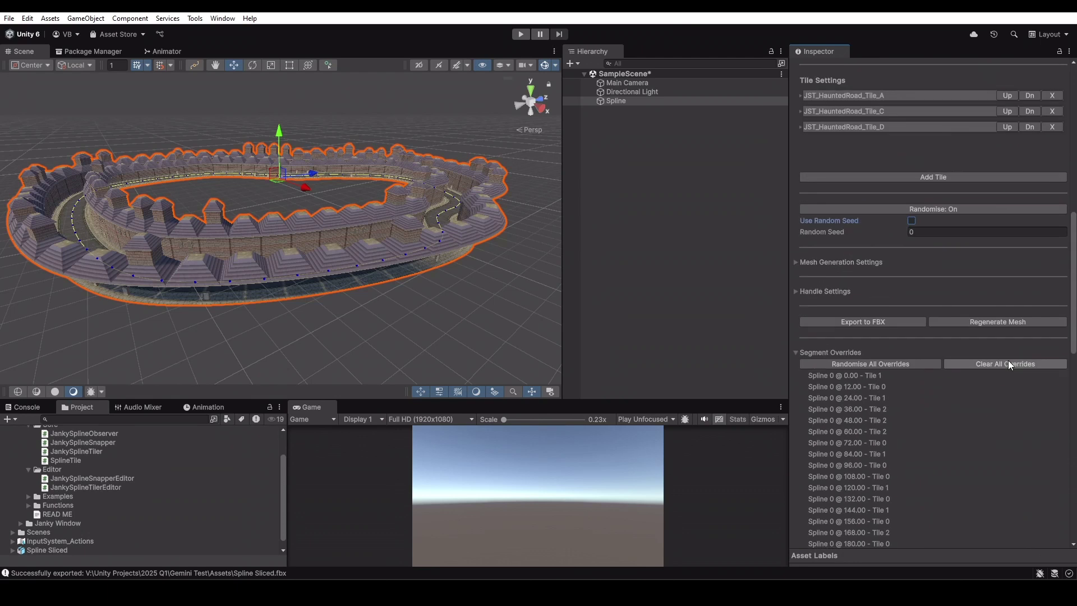
scroll(925, 381, "down", 4)
scroll(931, 390, "down", 2)
scroll(933, 387, "up", 6)
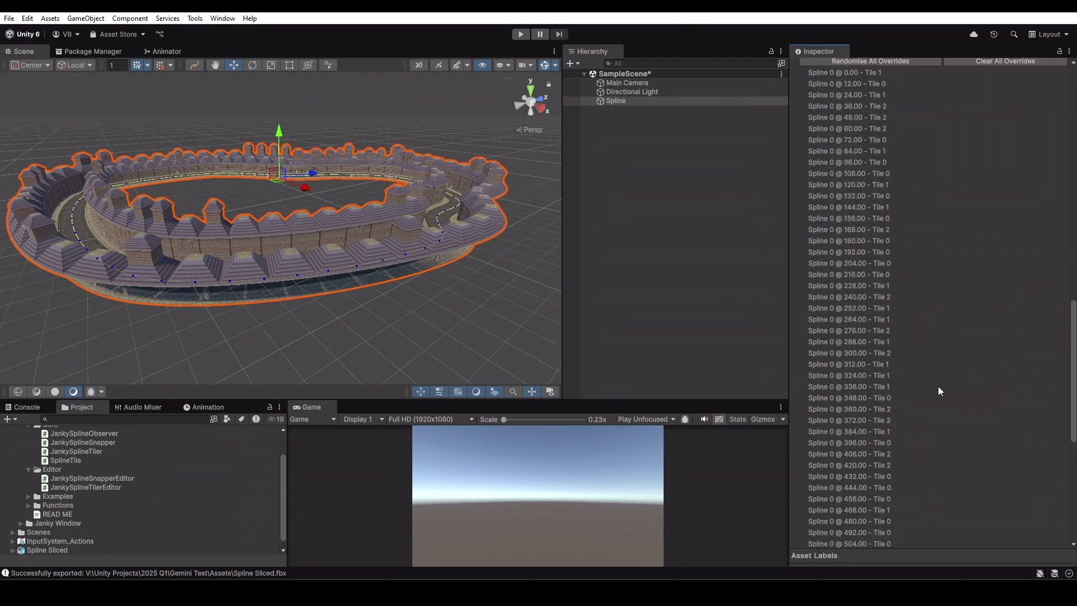
Clear and re-randomise all segment overrides two more times, checking the assigned tiles after each pass
left_click(974, 272)
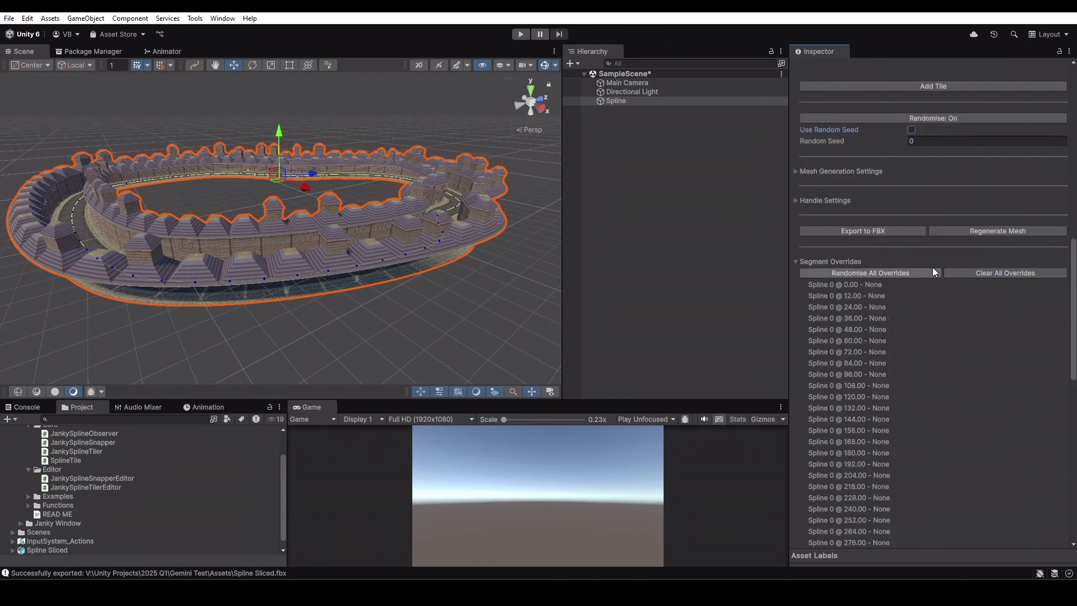
left_click(884, 274)
scroll(921, 312, "down", 8)
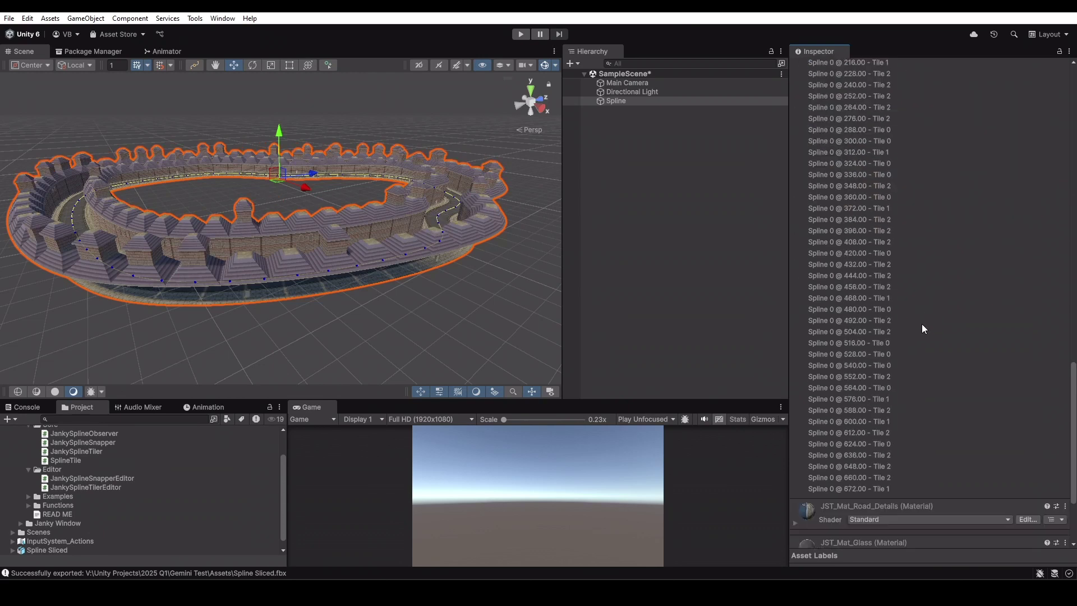
scroll(921, 324, "up", 10)
left_click(994, 333)
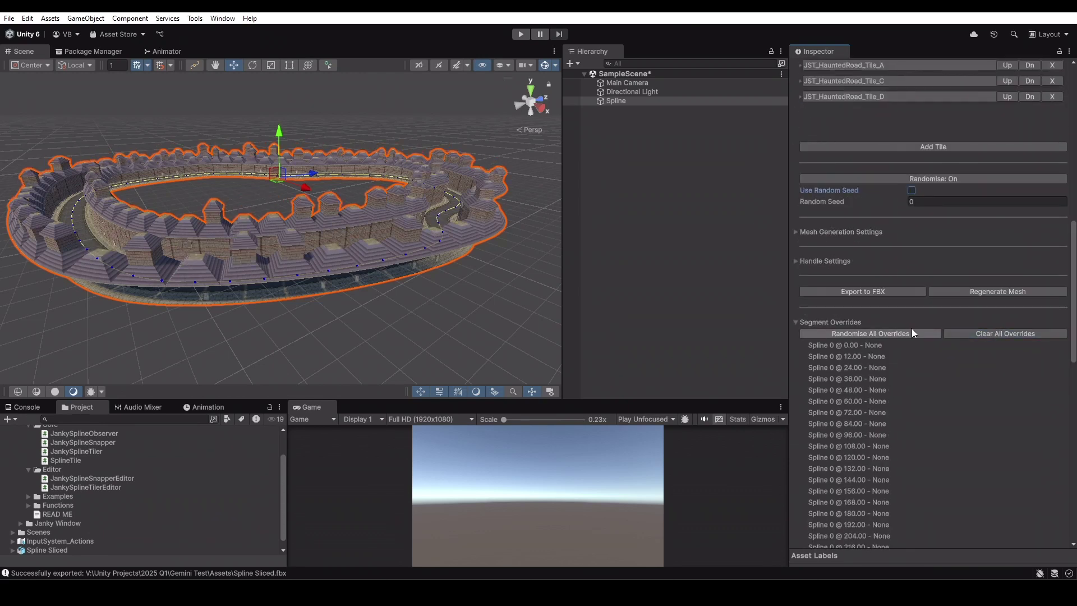
left_click(910, 333)
scroll(934, 402, "down", 6)
scroll(920, 415, "up", 9)
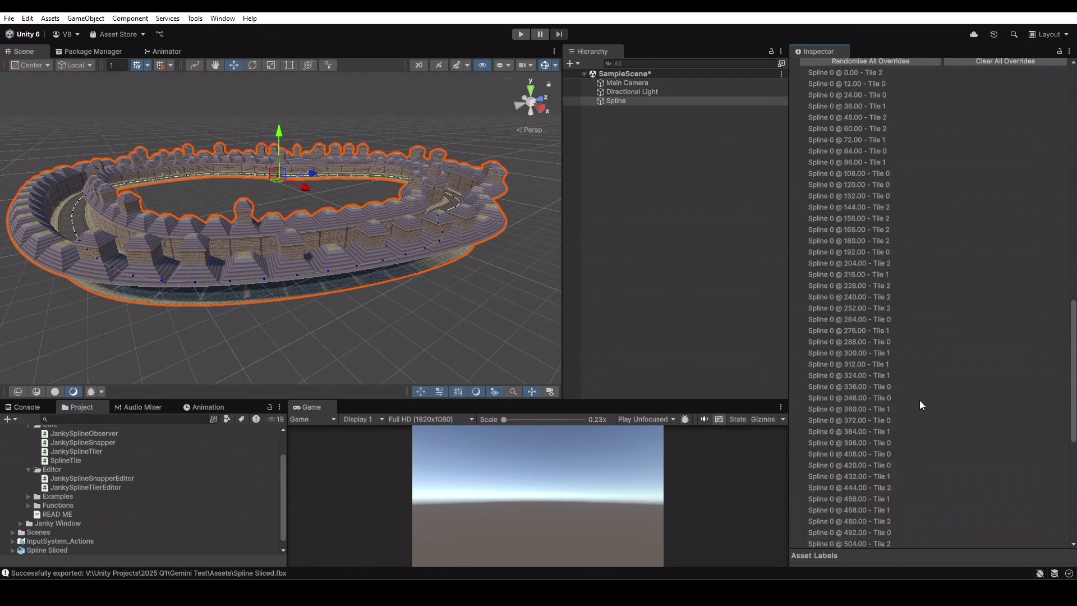
Switch the tiler's Randomise option off, clear all segment overrides and reopen the overrides list
scroll(820, 362, "down", 3)
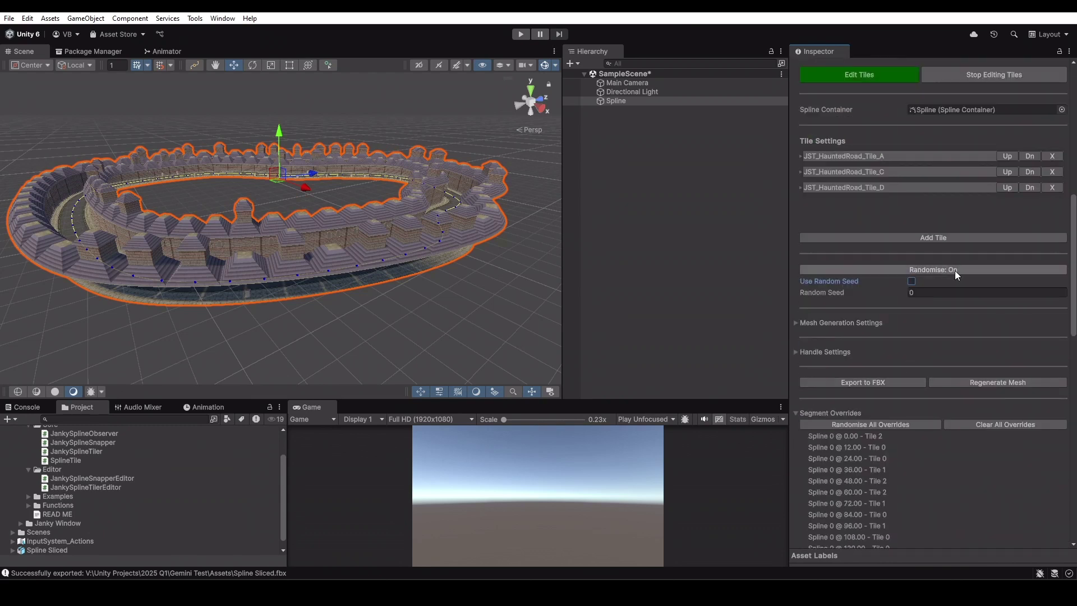
left_click(930, 270)
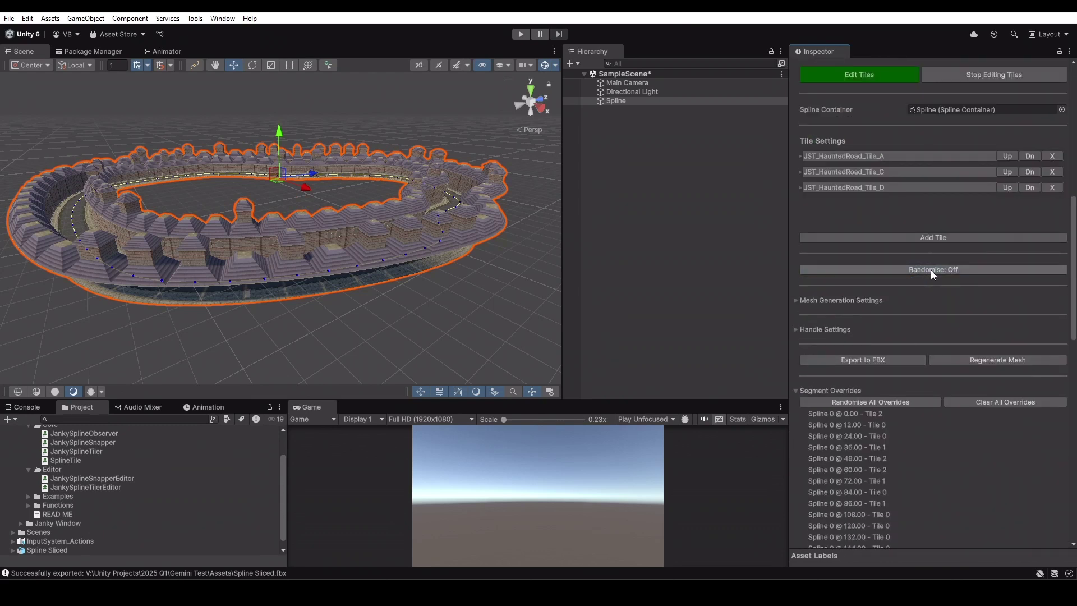
left_click(972, 401)
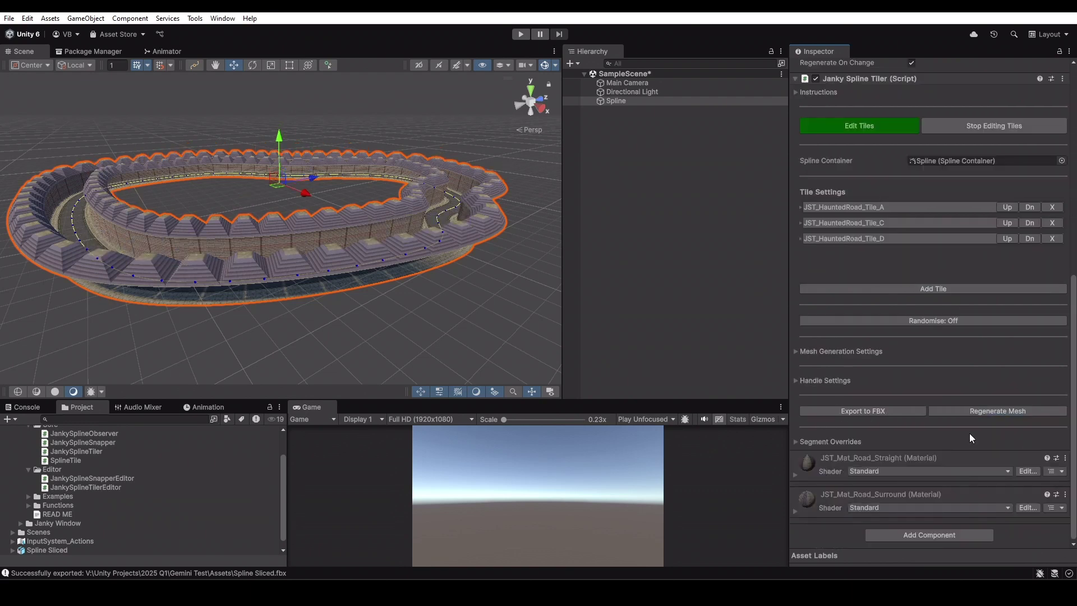
left_click(796, 442)
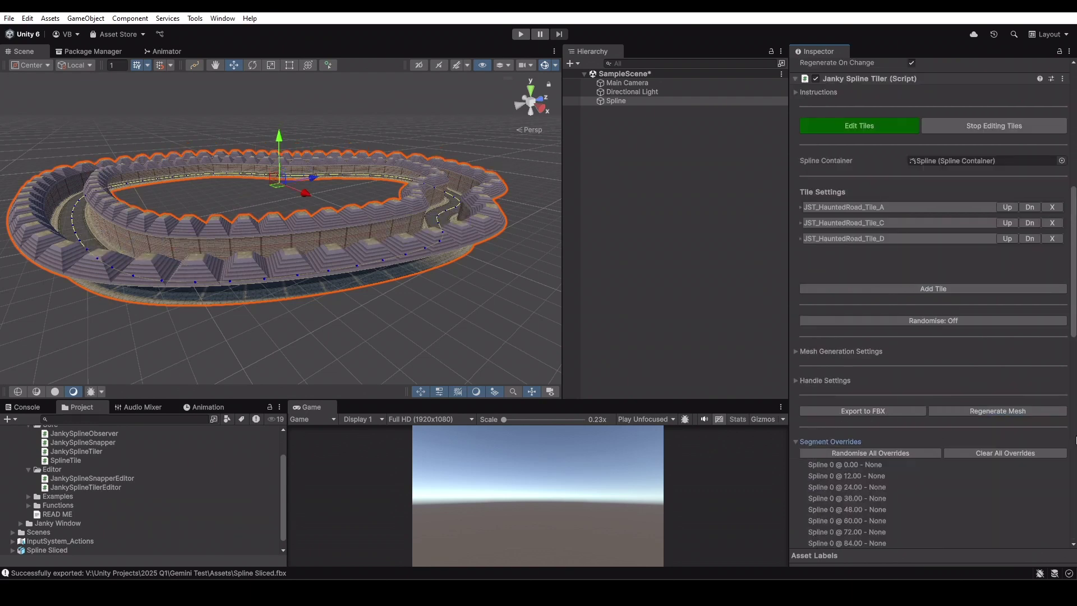
scroll(967, 392, "down", 5)
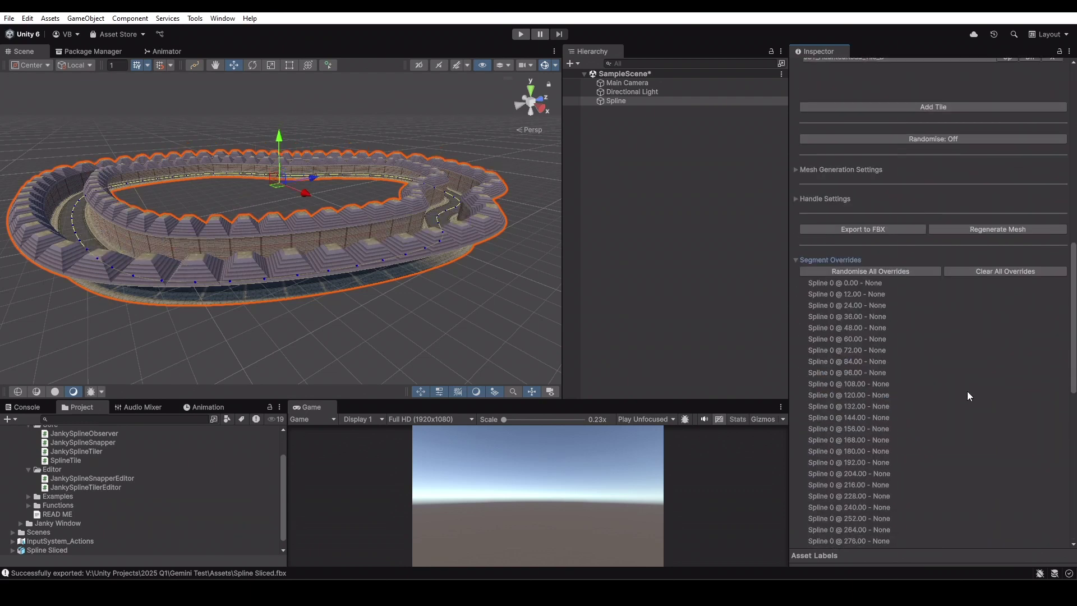
Randomise all segment overrides with Randomise off and reopen the list to check the assigned tiles
left_click(908, 269)
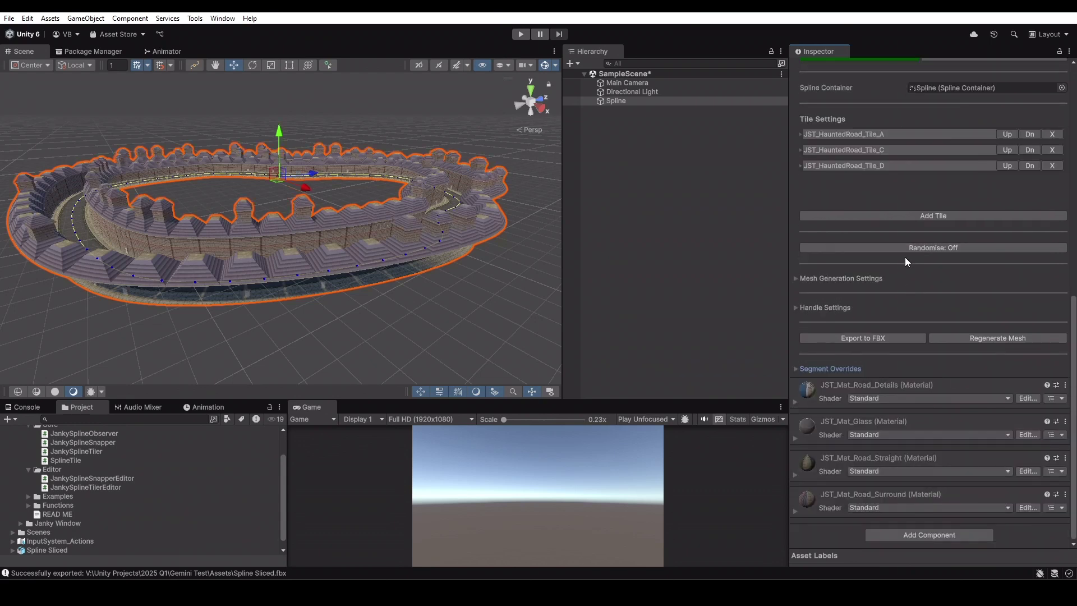
left_click(801, 369)
scroll(1052, 322, "down", 3)
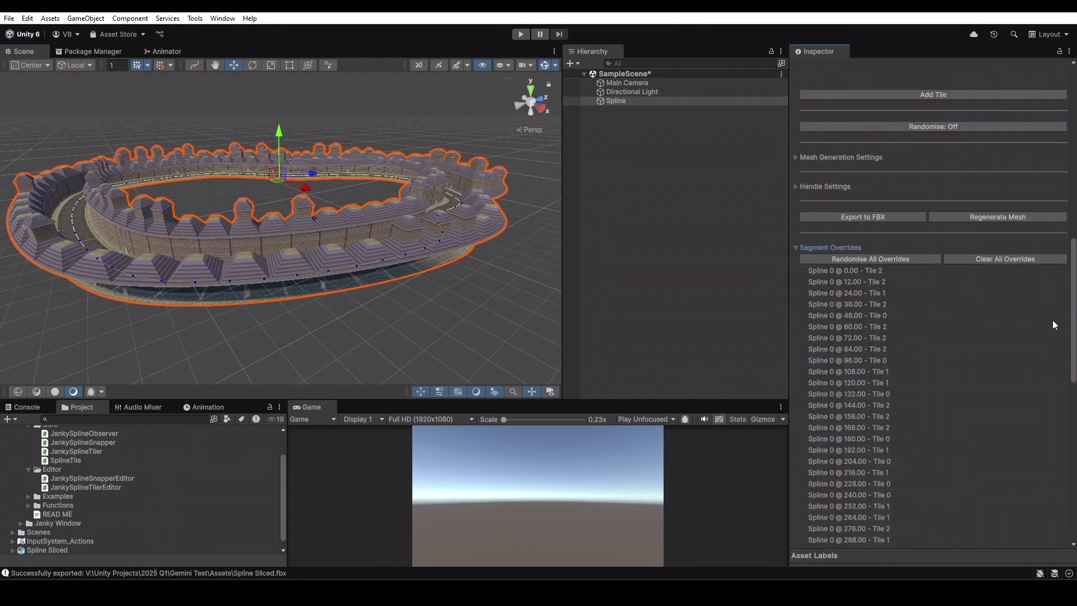
Clear all segment overrides and switch the tiler's Randomise option back on
scroll(1052, 320, "down", 1)
left_click(982, 229)
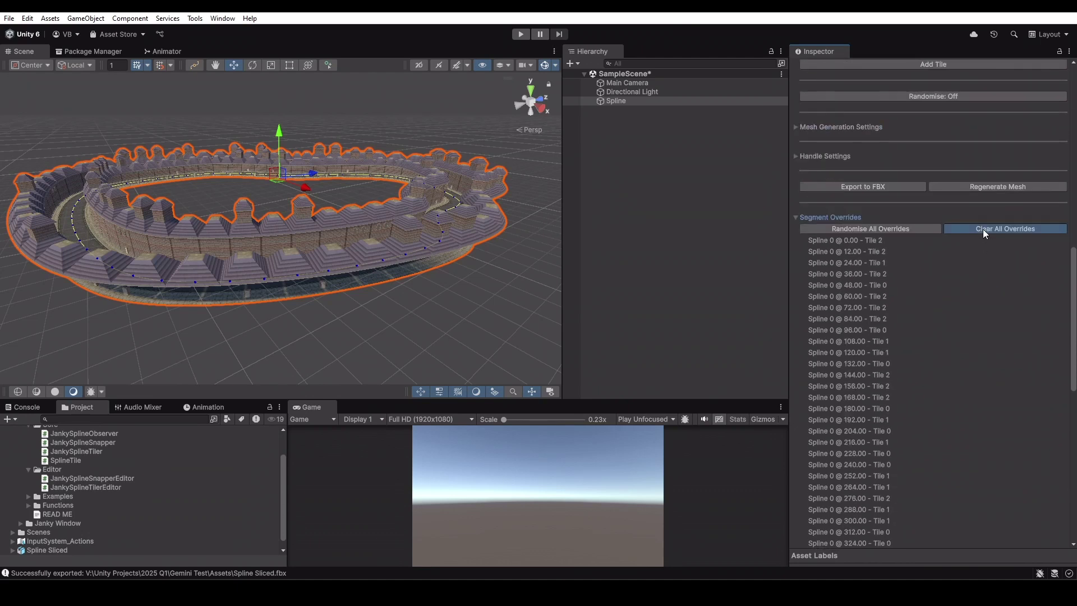
left_click(910, 317)
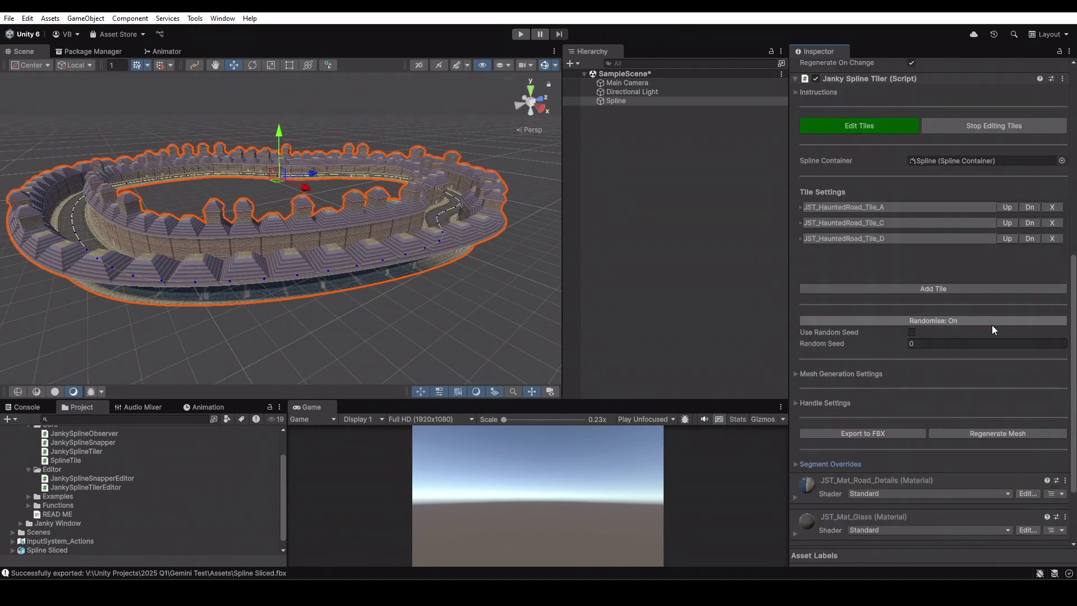
scroll(991, 325, "down", 3)
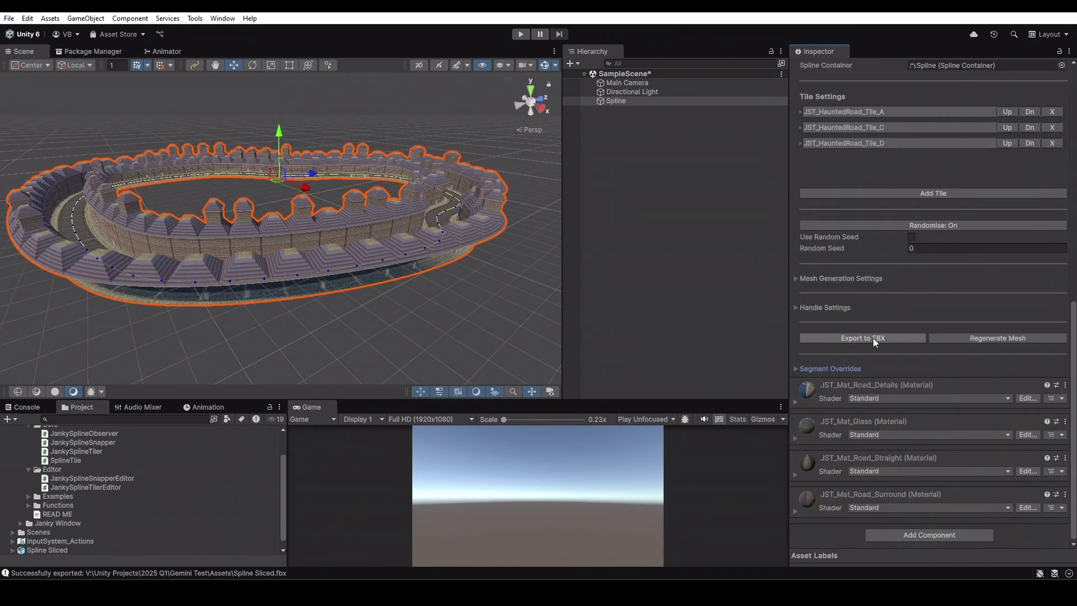
Expand the segment overrides, randomise them all twice with Randomise on, and review the tiles assigned along the spline
left_click(800, 372)
scroll(958, 346, "down", 4)
left_click(880, 260)
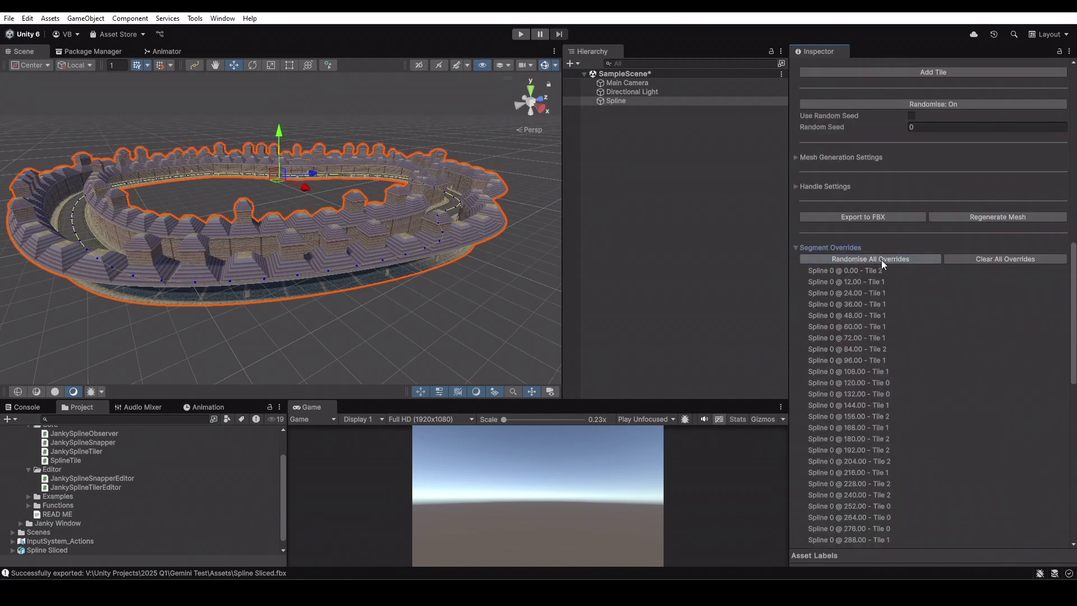
left_click(880, 260)
scroll(907, 304, "down", 8)
scroll(909, 304, "down", 5)
scroll(910, 296, "up", 12)
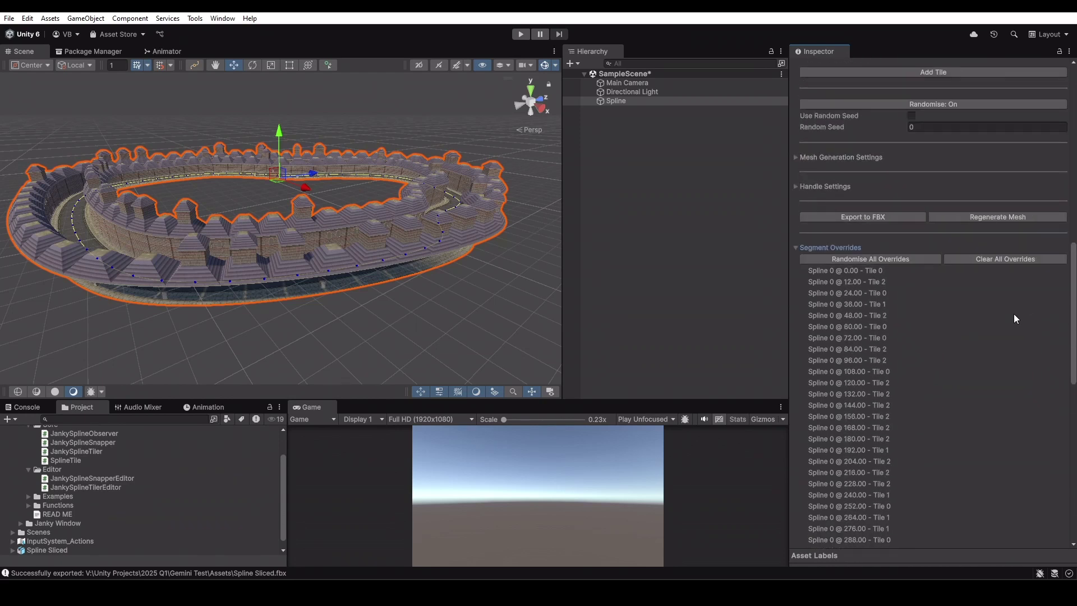
Re-randomise all segment overrides four more times and look over the list of assigned tiles
left_click(907, 260)
left_click(906, 259)
left_click(906, 259)
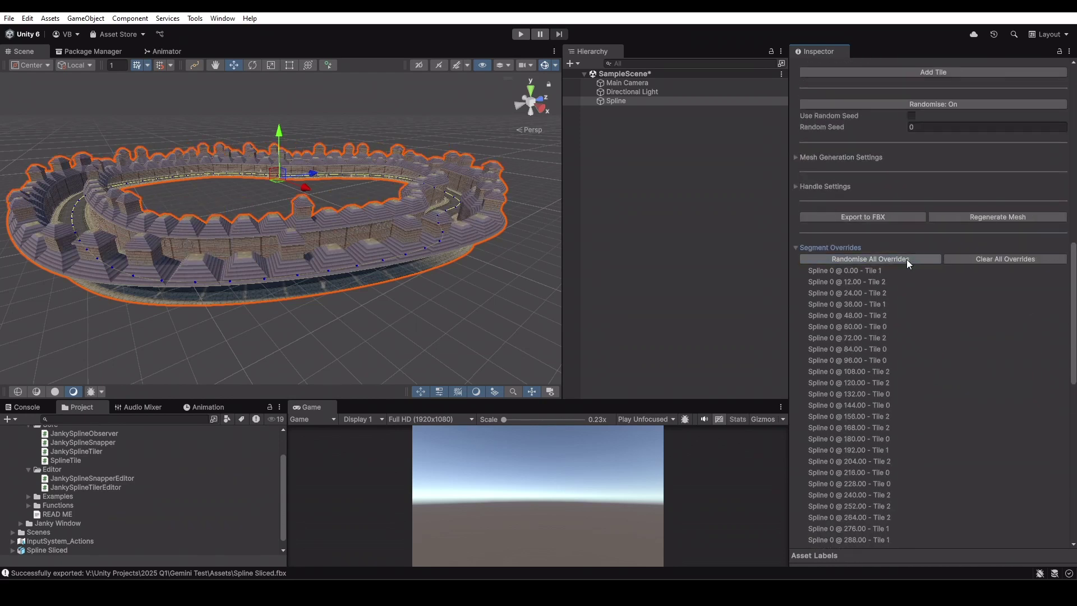
left_click(907, 259)
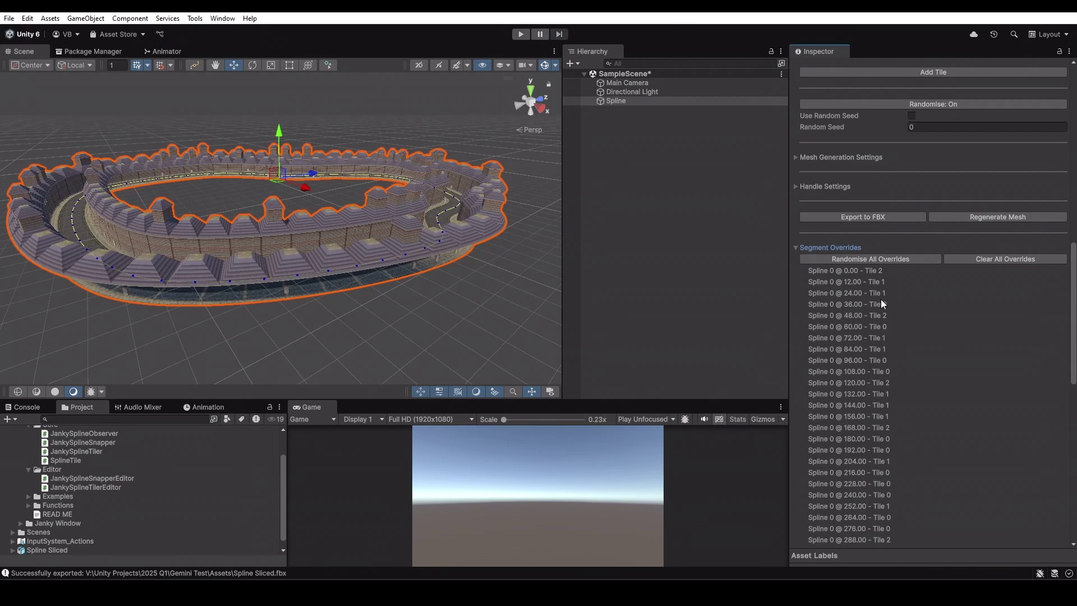
scroll(892, 325, "down", 5)
scroll(871, 276, "up", 5)
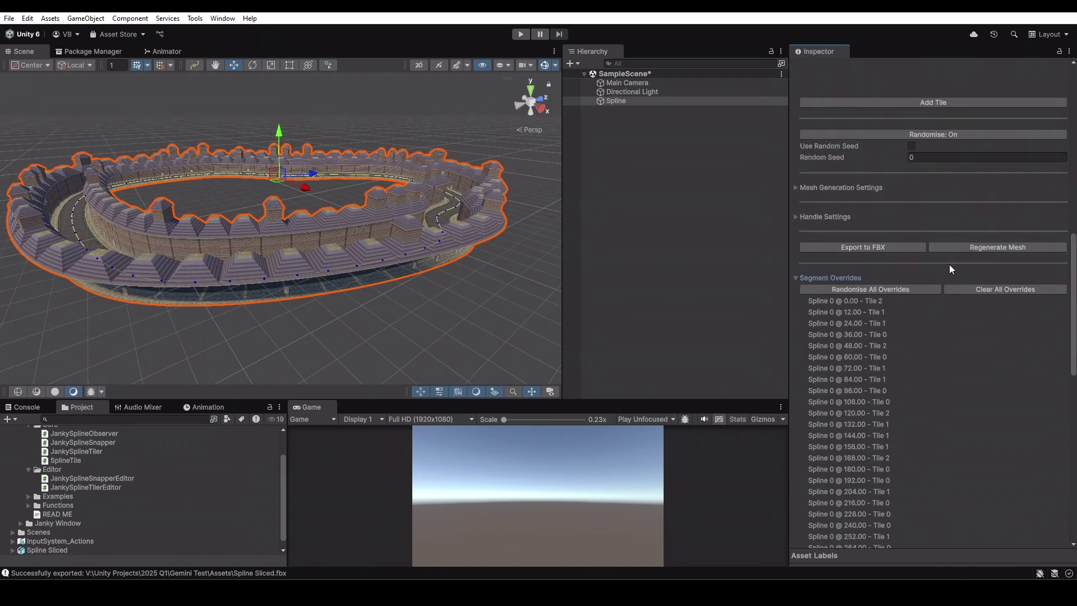
Randomise all segment overrides two more times and check the assignments through to the end of the list
left_click(877, 290)
left_click(866, 287)
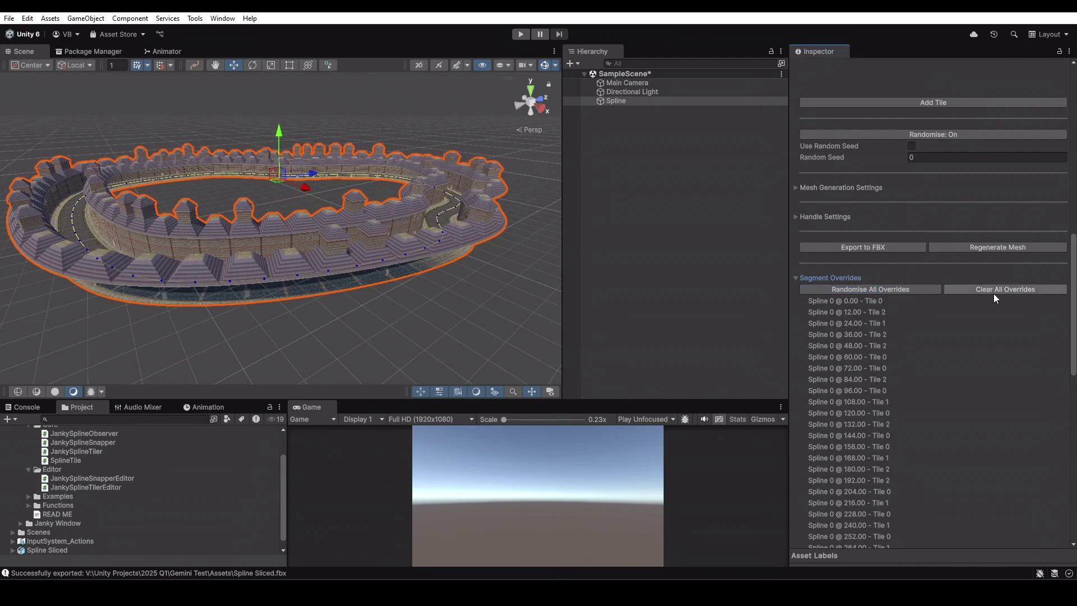
scroll(877, 345, "down", 10)
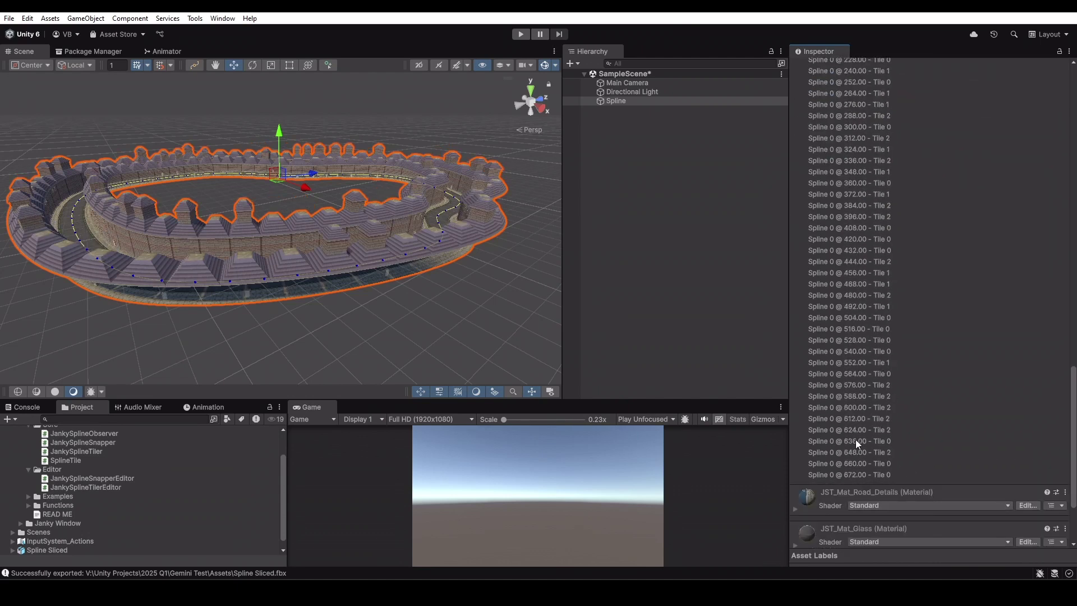
scroll(858, 437, "up", 8)
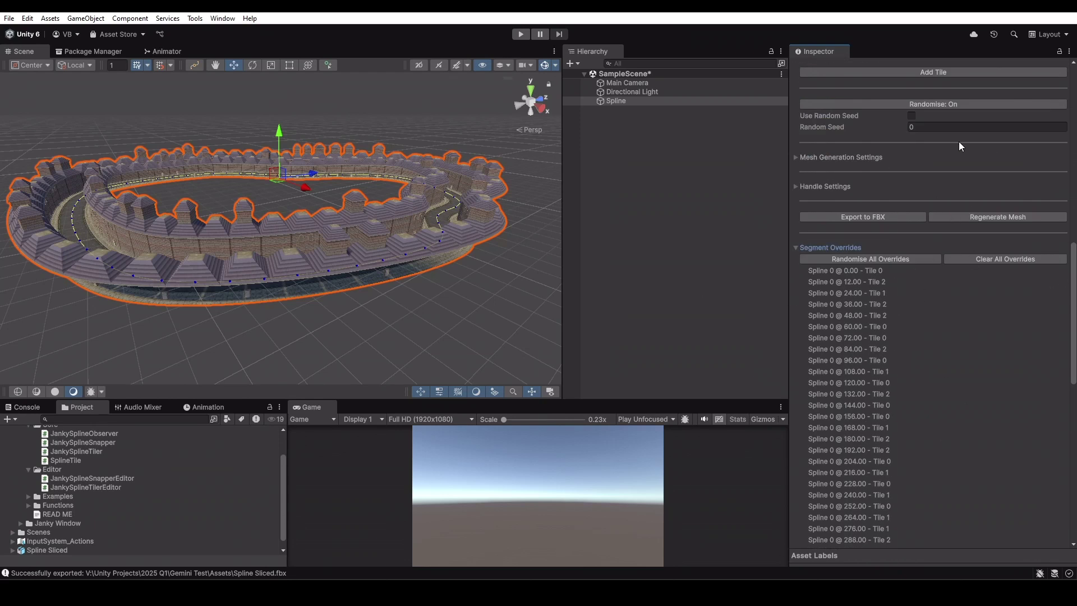
Enable Use Random Seed, randomise all segment overrides and review the resulting tile assignments
left_click(911, 116)
left_click(876, 260)
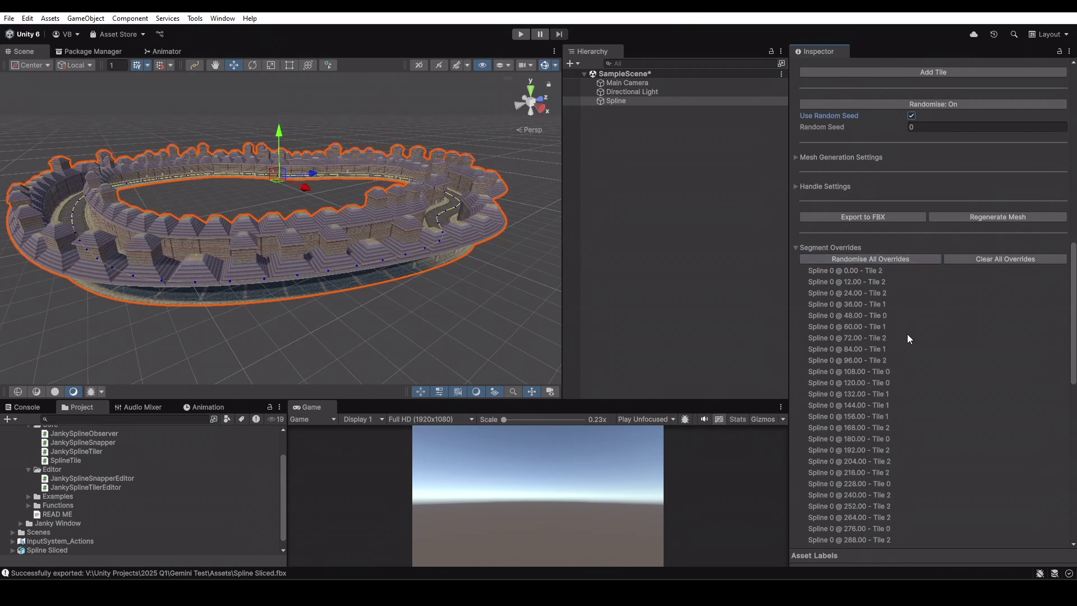
scroll(882, 311, "down", 10)
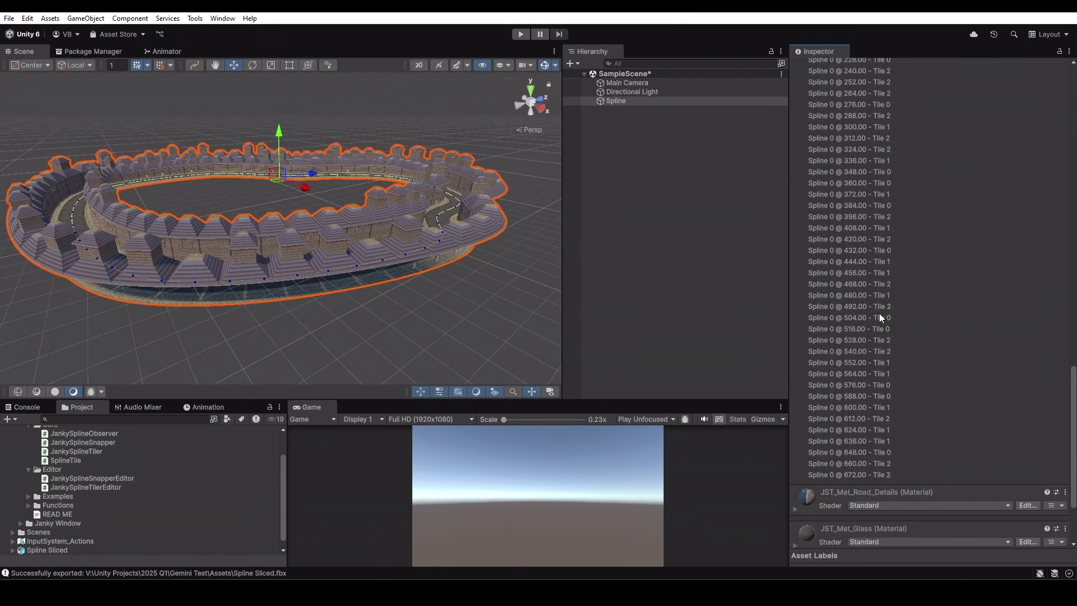
scroll(872, 426, "up", 15)
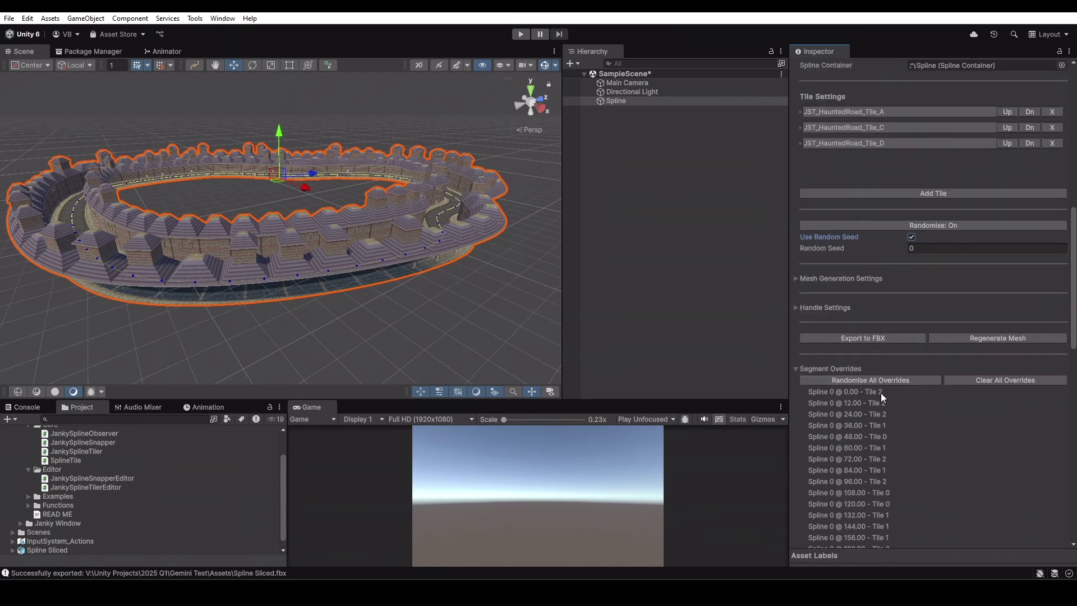
Disable Use Random Seed, randomise all segment overrides again and check the assigned tiles along the spline
left_click(912, 238)
scroll(939, 416, "down", 3)
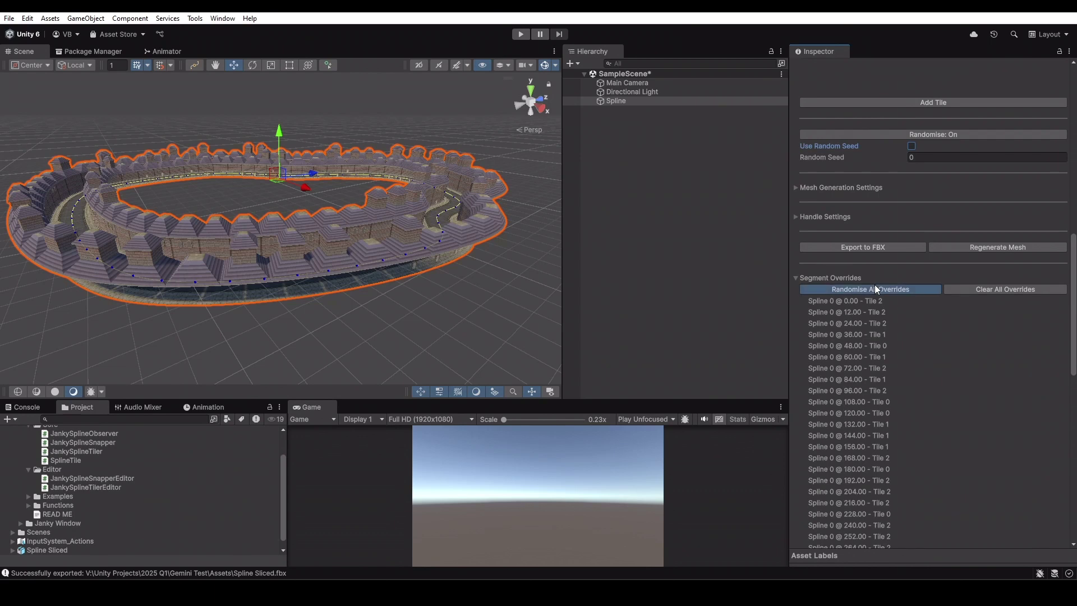
left_click(876, 289)
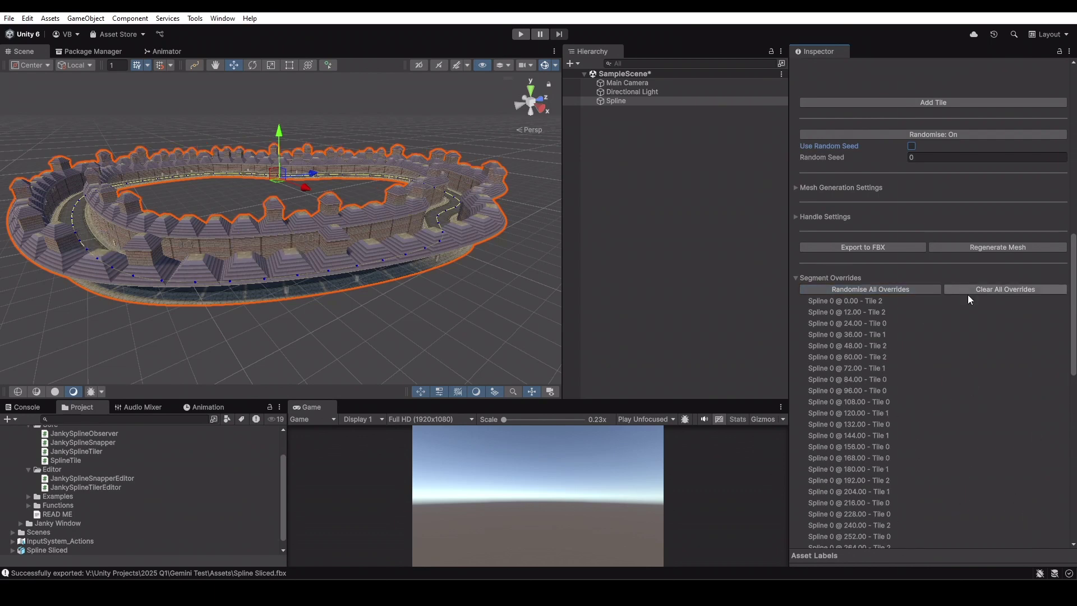
scroll(967, 294, "down", 10)
scroll(937, 326, "up", 5)
scroll(942, 362, "up", 4)
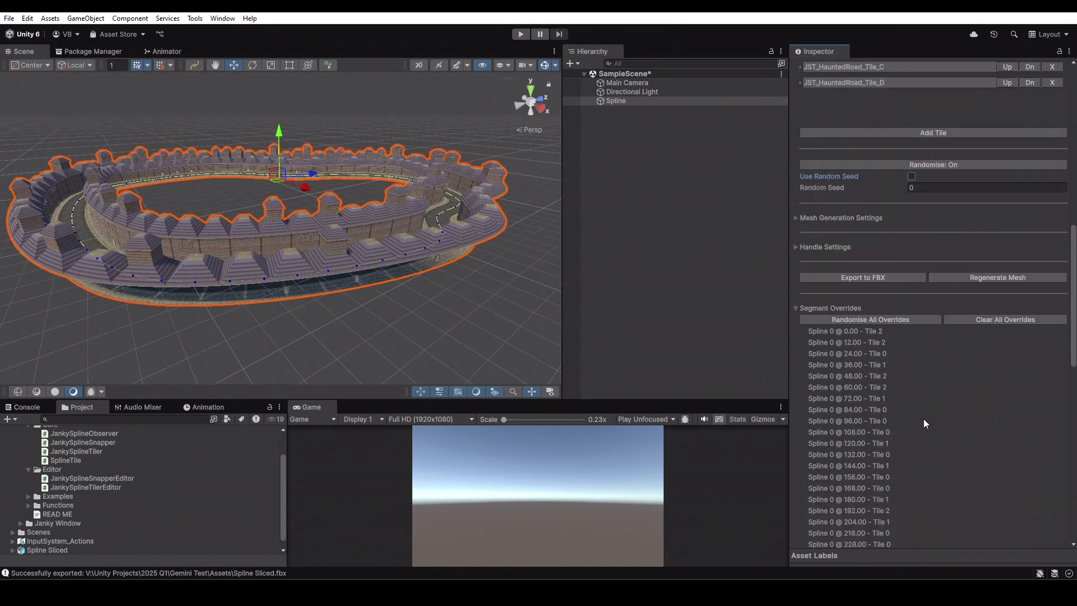
Clear all segment overrides, check the whole list and inspect the looping road from a higher angle
left_click(970, 319)
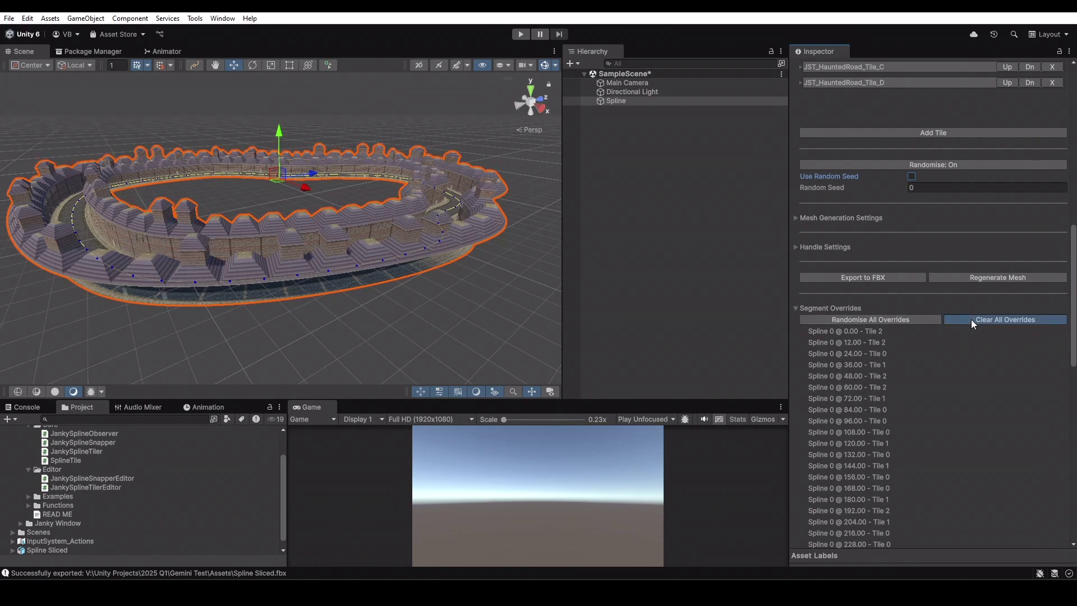
scroll(879, 446, "down", 8)
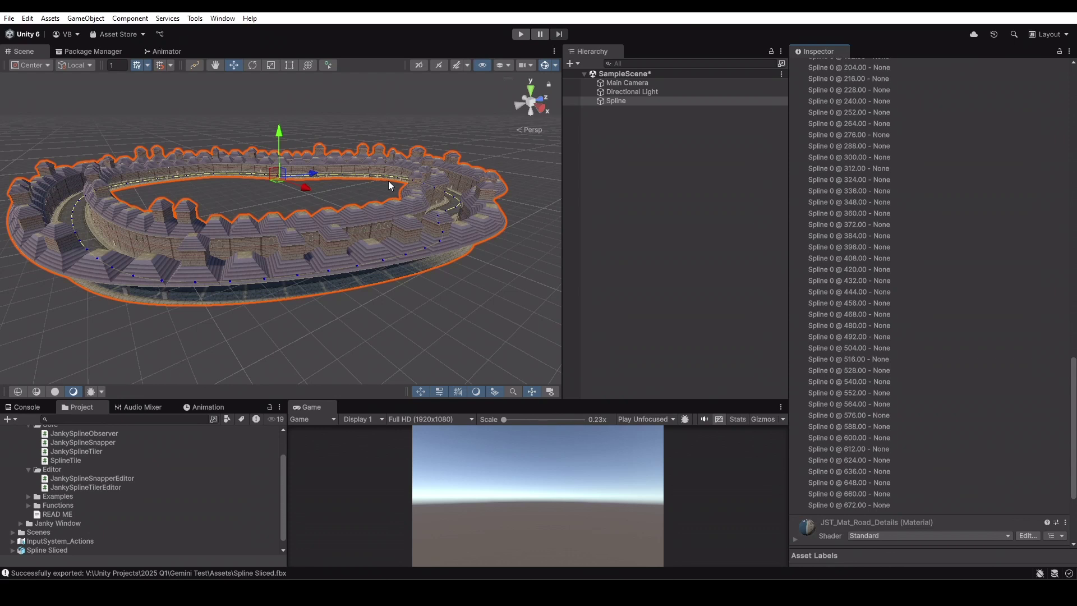
scroll(388, 180, "down", 3)
left_click_drag(465, 170, 422, 225, "alt")
scroll(307, 237, "up", 3)
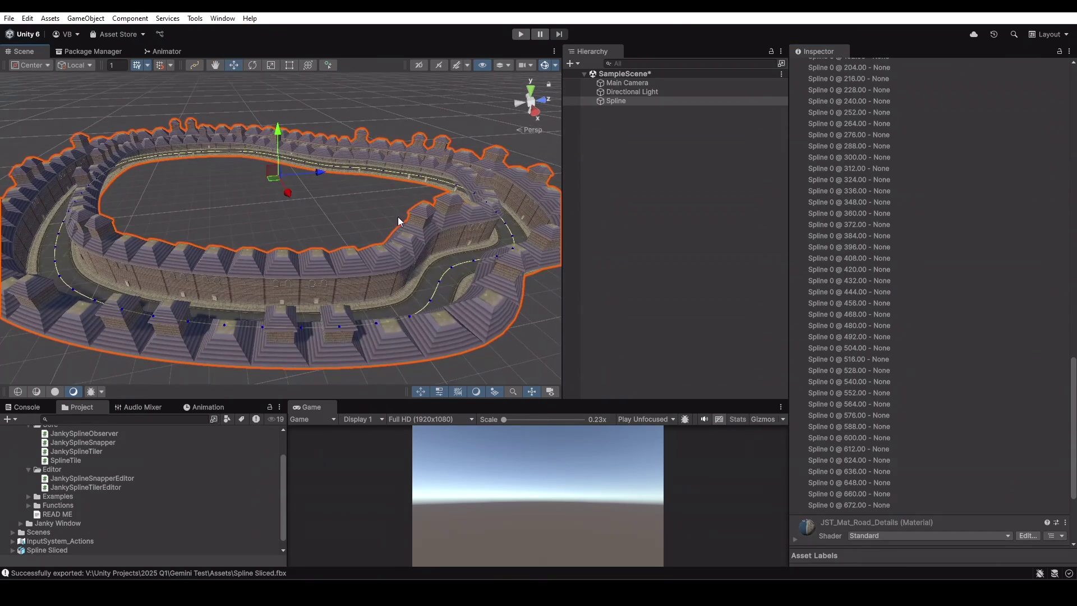
Collapse the segment overrides list and return to the tiler's tile editing controls
scroll(997, 280, "up", 10)
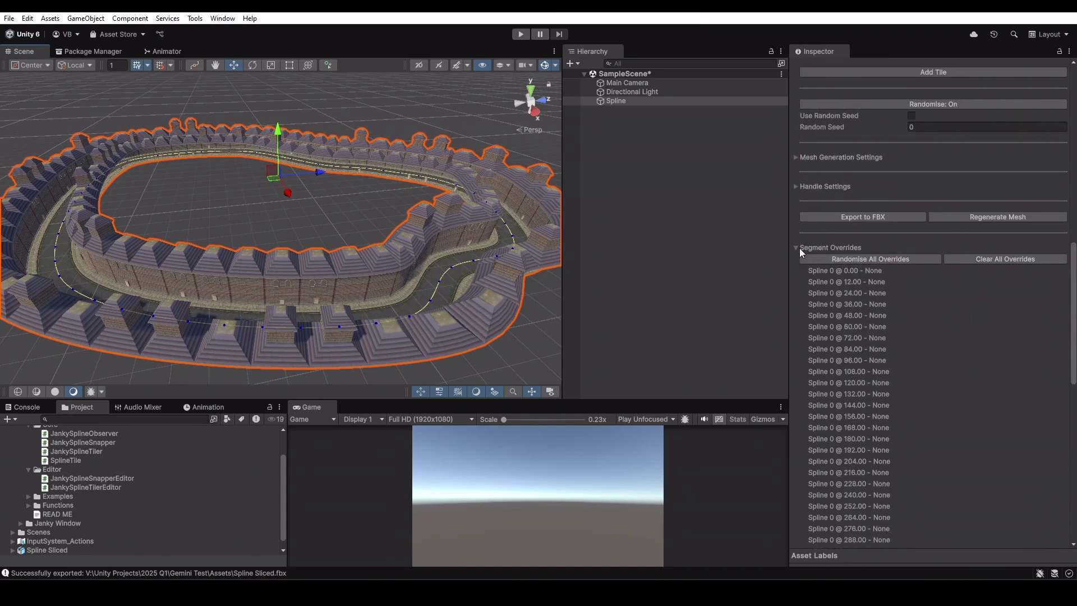
left_click(797, 247)
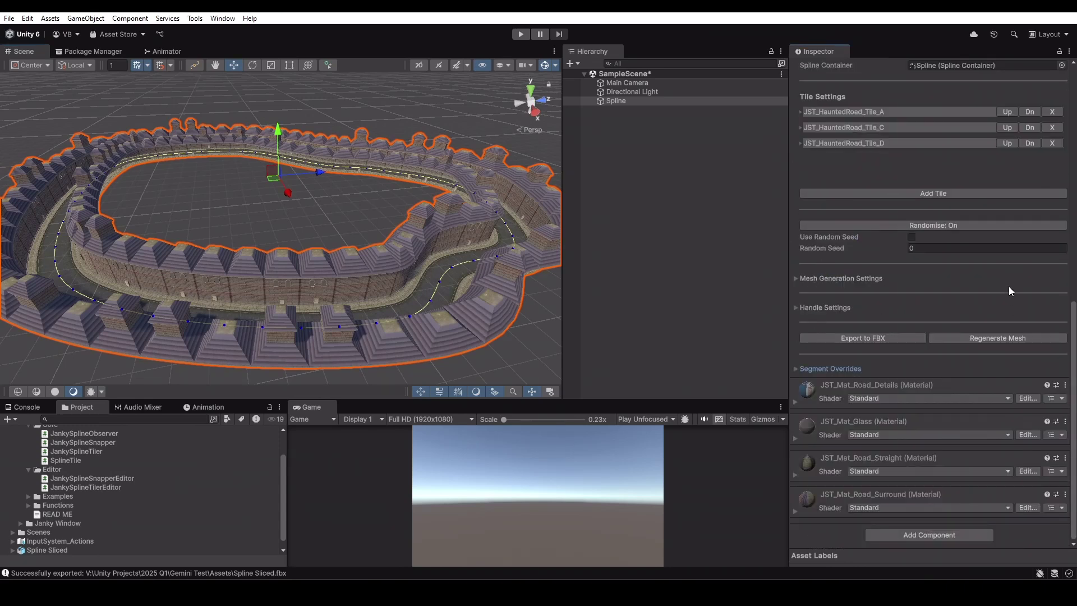
scroll(1003, 301, "up", 4)
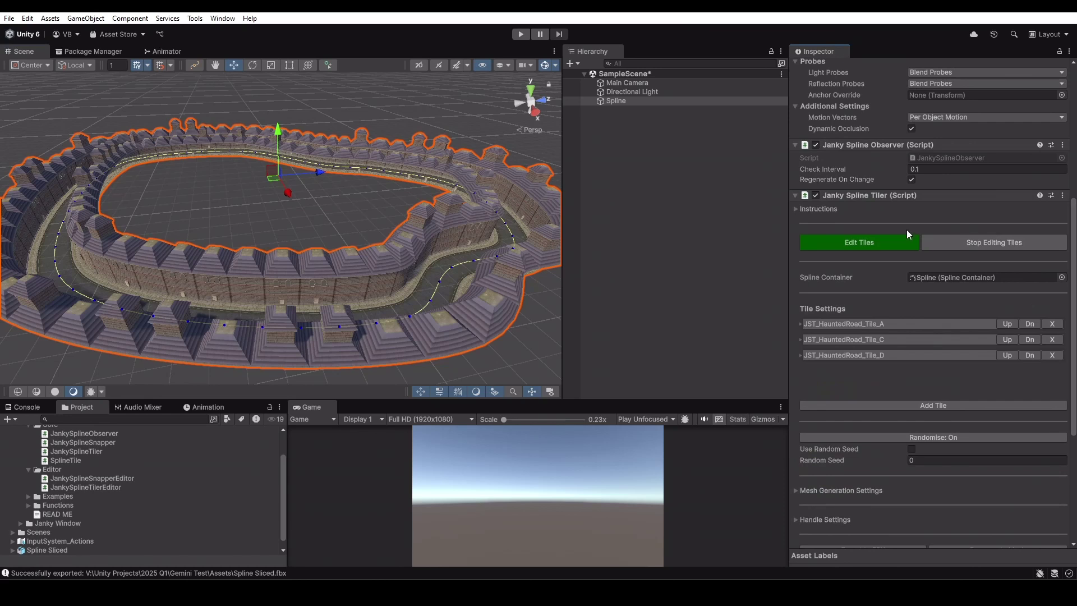